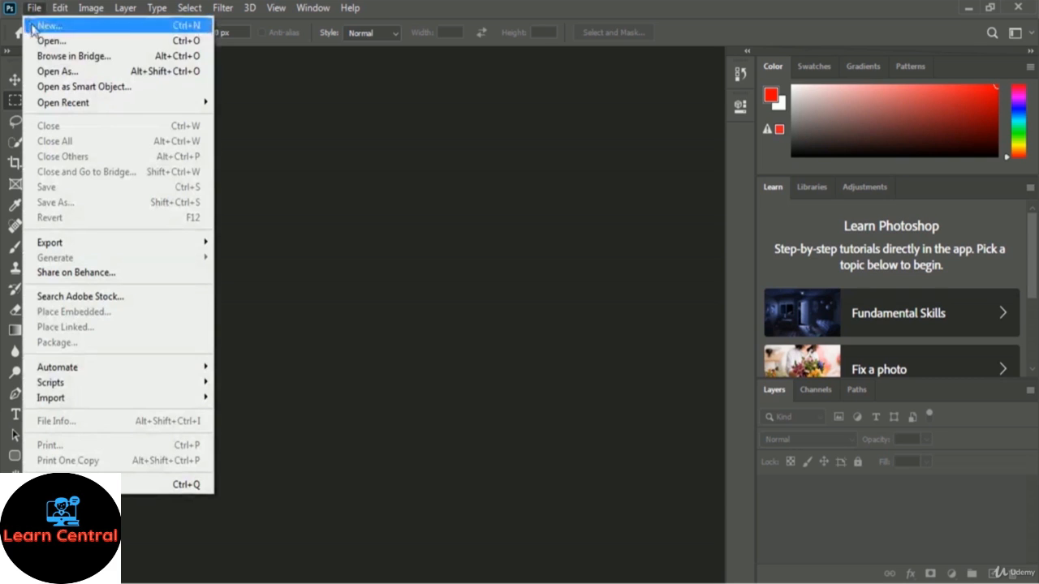
# Create a 3.5 × 2 in, 300 ppi document named 'Google Search Engine Business Card'
pyautogui.click(136, 32)
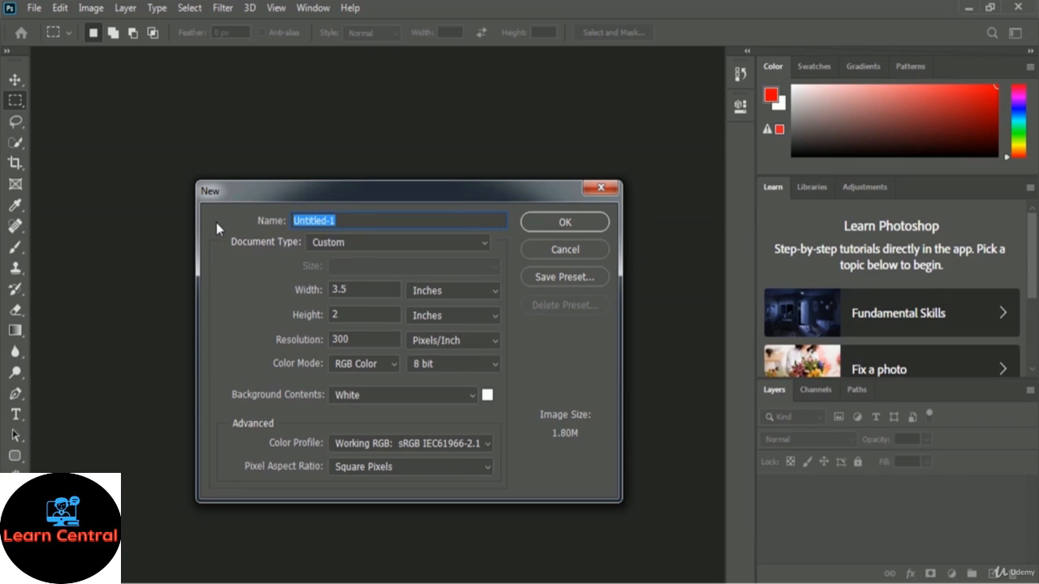
pyautogui.write('Google Search Engine Business Card')
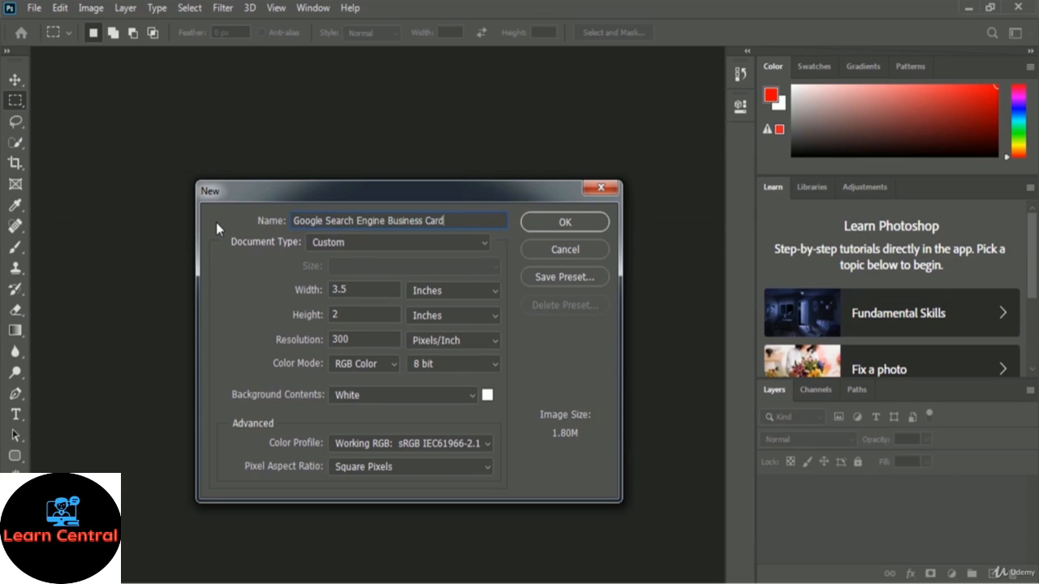
pyautogui.click(592, 225)
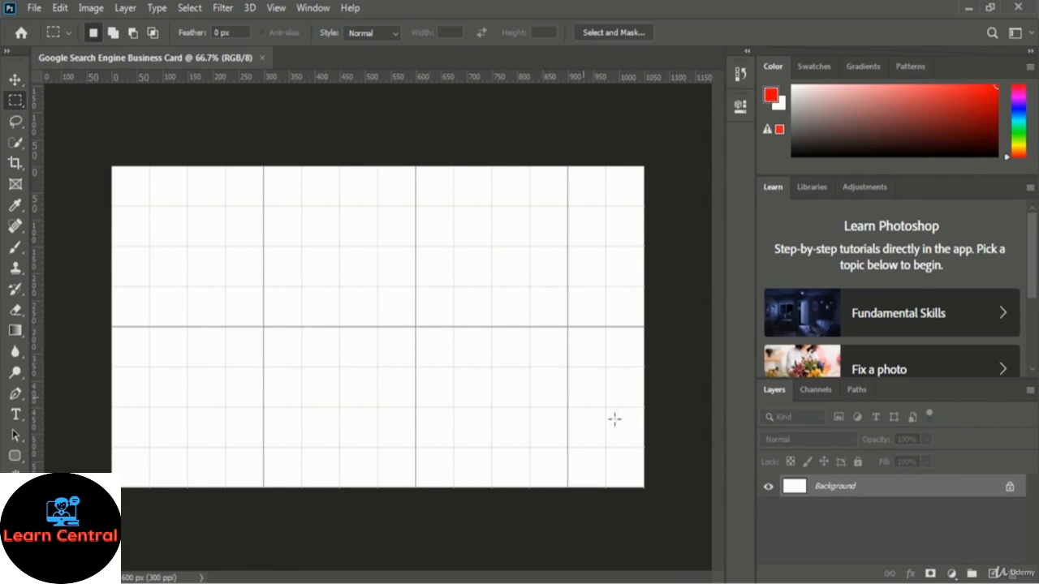
# Convert the locked Background layer into a regular layer named 'Front Part BG'
pyautogui.doubleClick(851, 489)
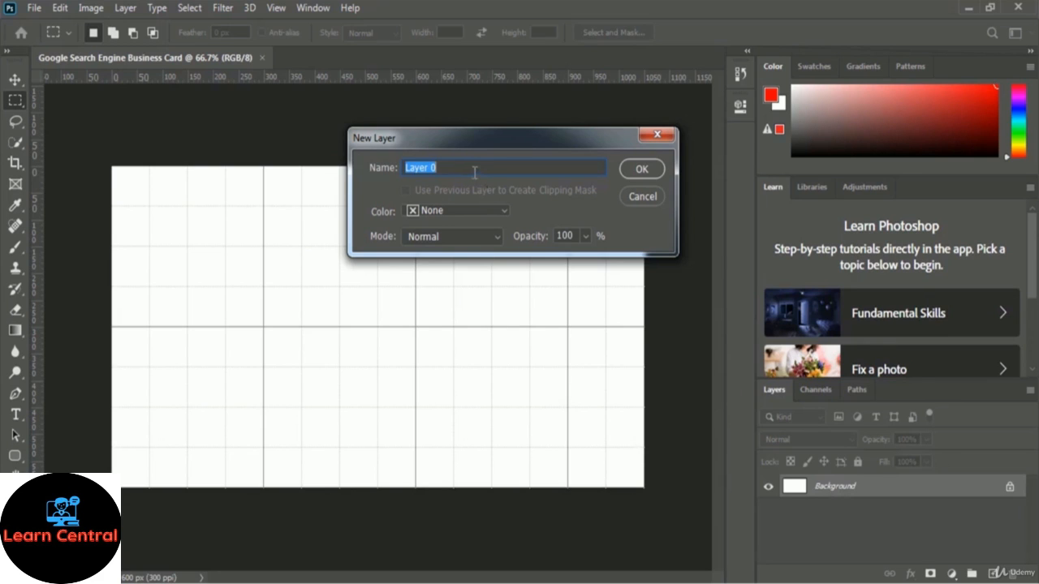
pyautogui.write('Front Part BG')
pyautogui.click(645, 170)
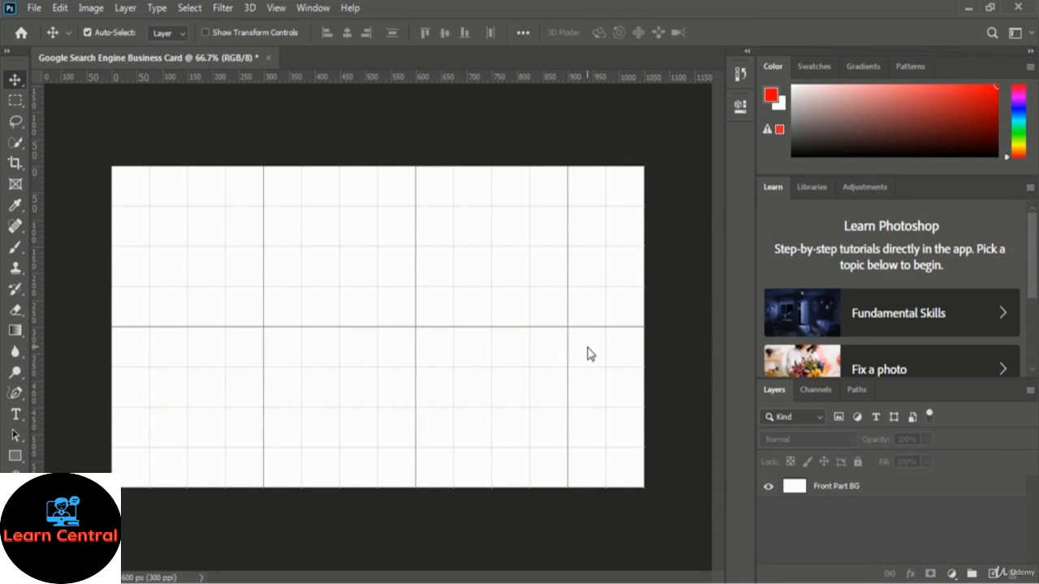
# Type 'Google' with the Horizontal Type tool near the card's top centre
pyautogui.click(16, 415)
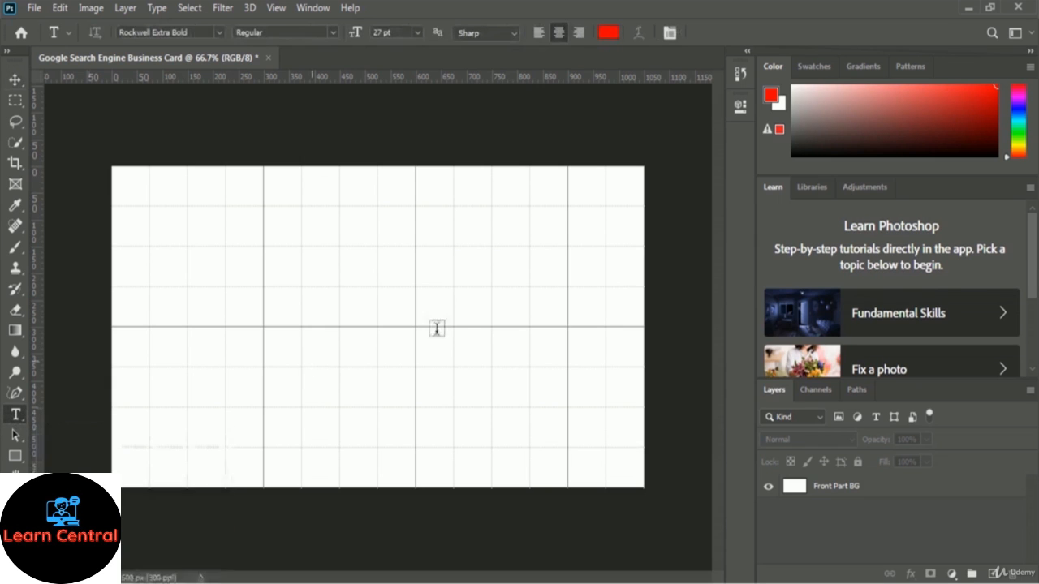
pyautogui.click(390, 258)
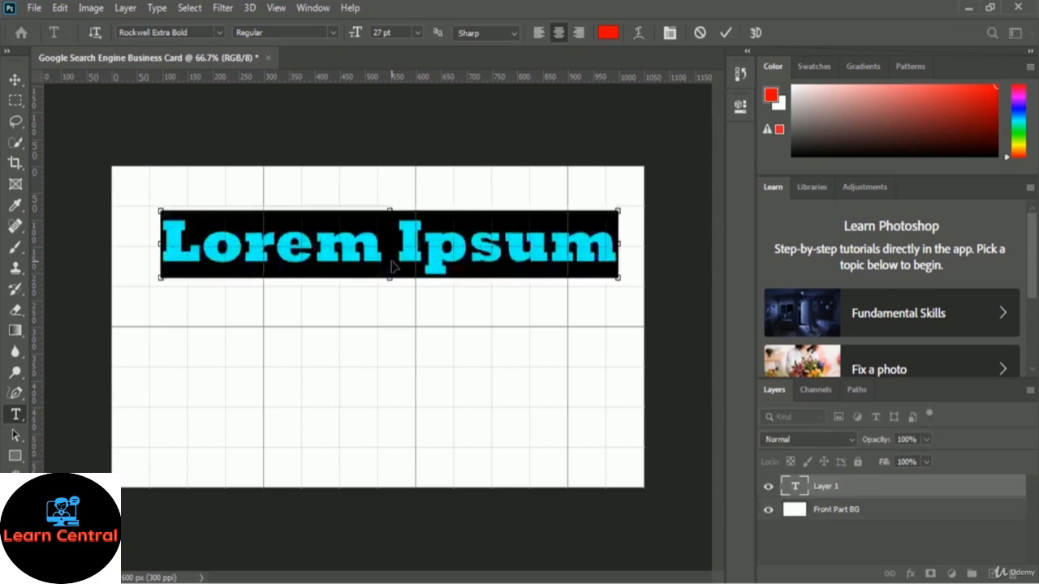
pyautogui.write('Google')
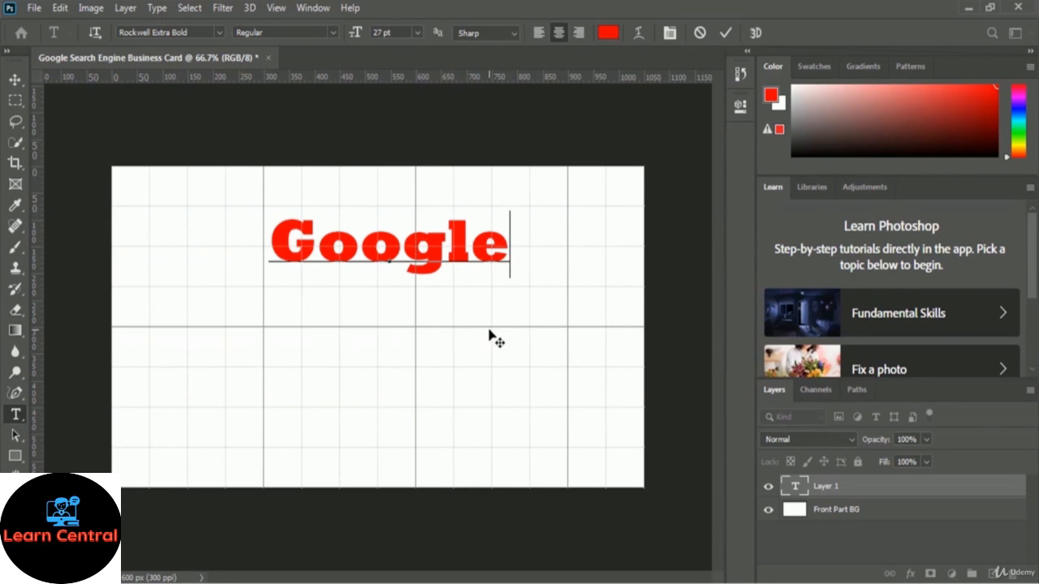
# Select all the Google text and set its font to Product Sans Bold
pyautogui.hotkey('ctrl', 'a')
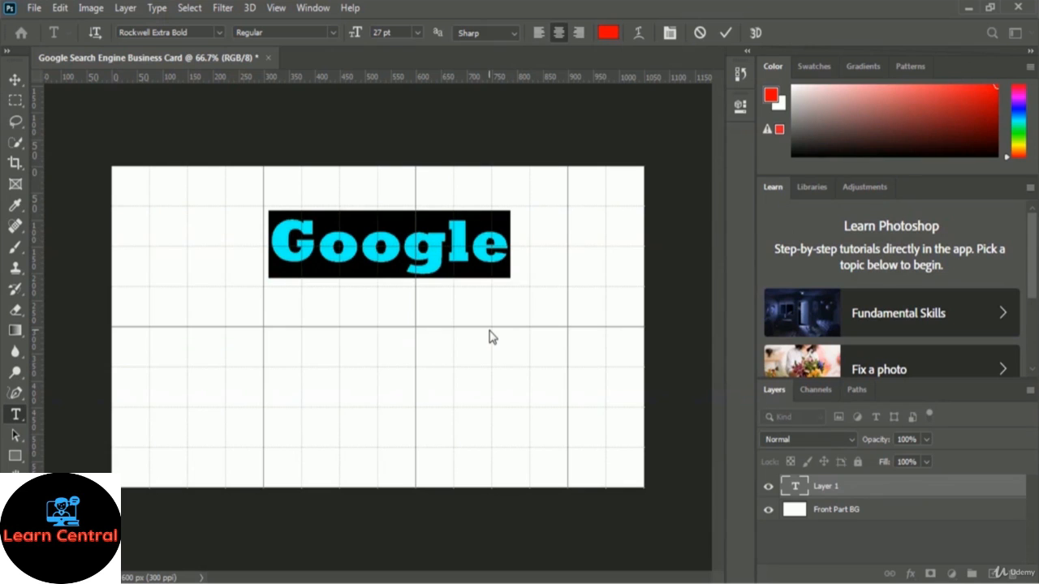
pyautogui.click(218, 29)
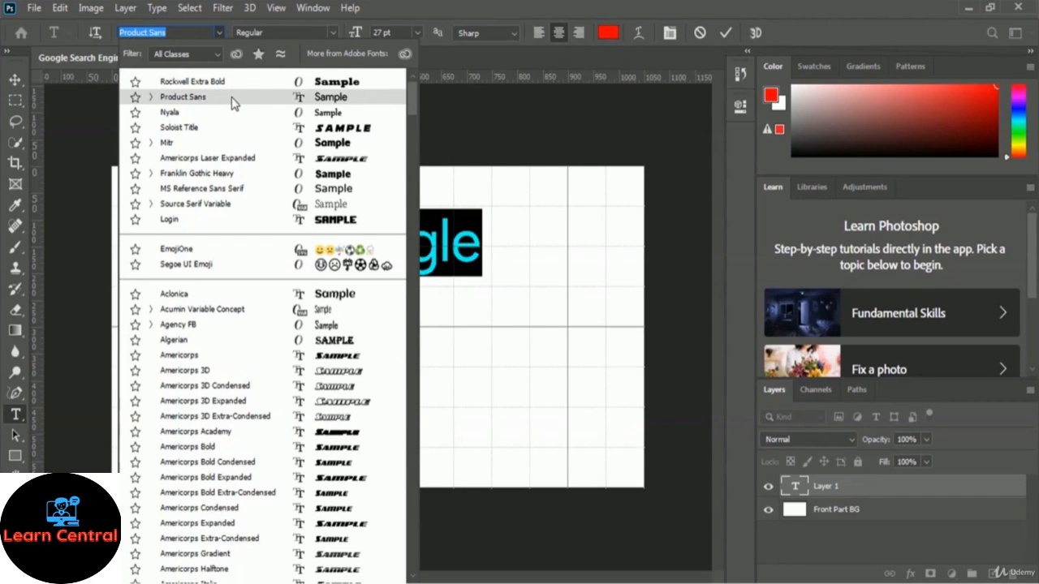
pyautogui.click(233, 98)
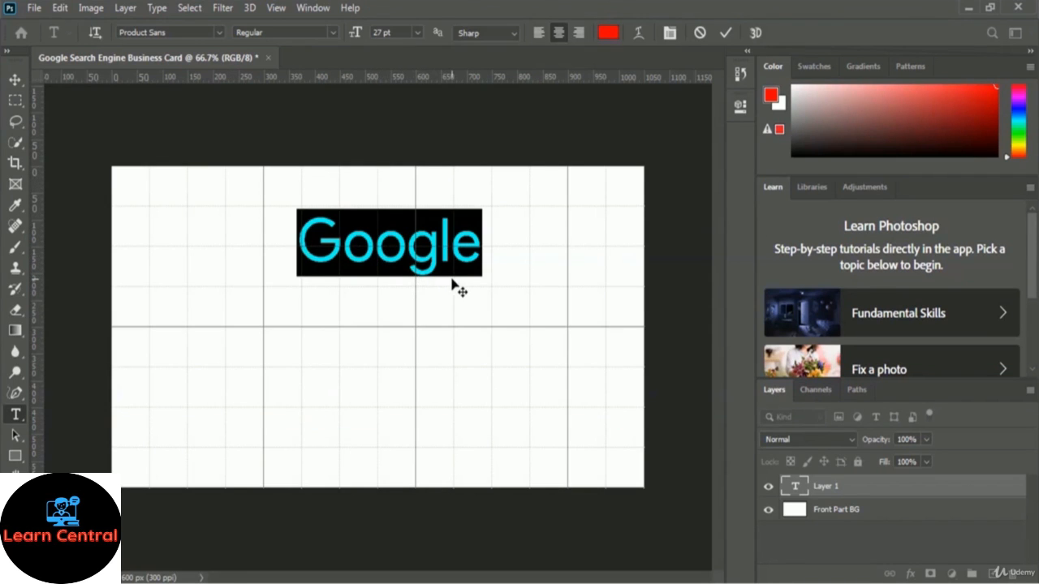
pyautogui.click(333, 32)
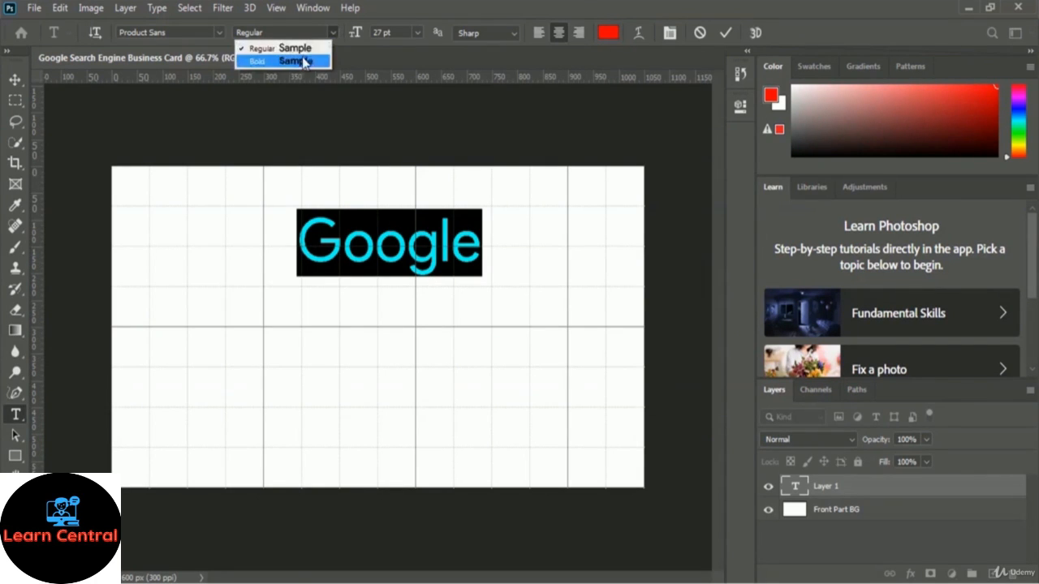
pyautogui.click(319, 62)
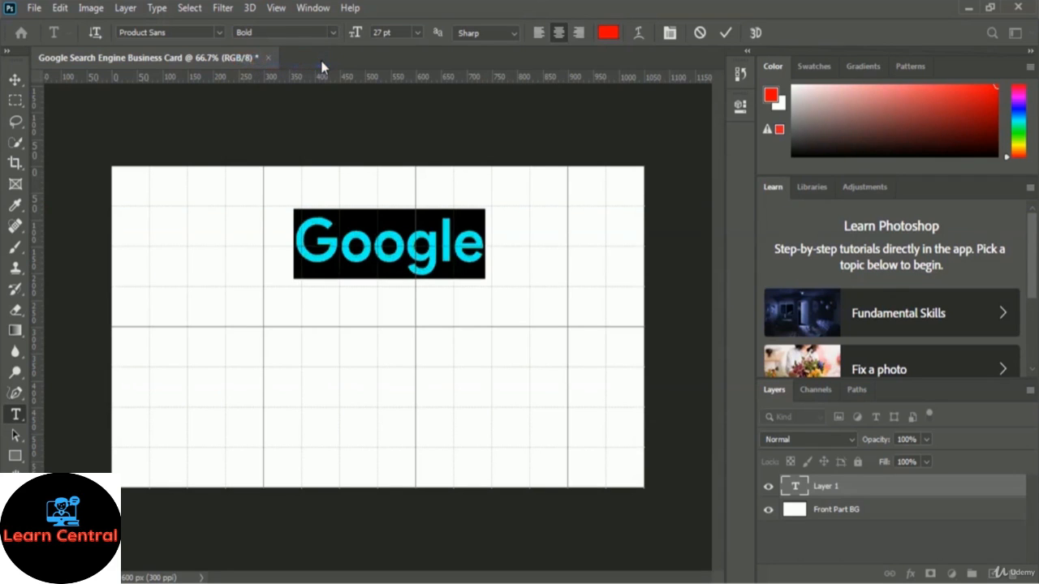
pyautogui.click(488, 256)
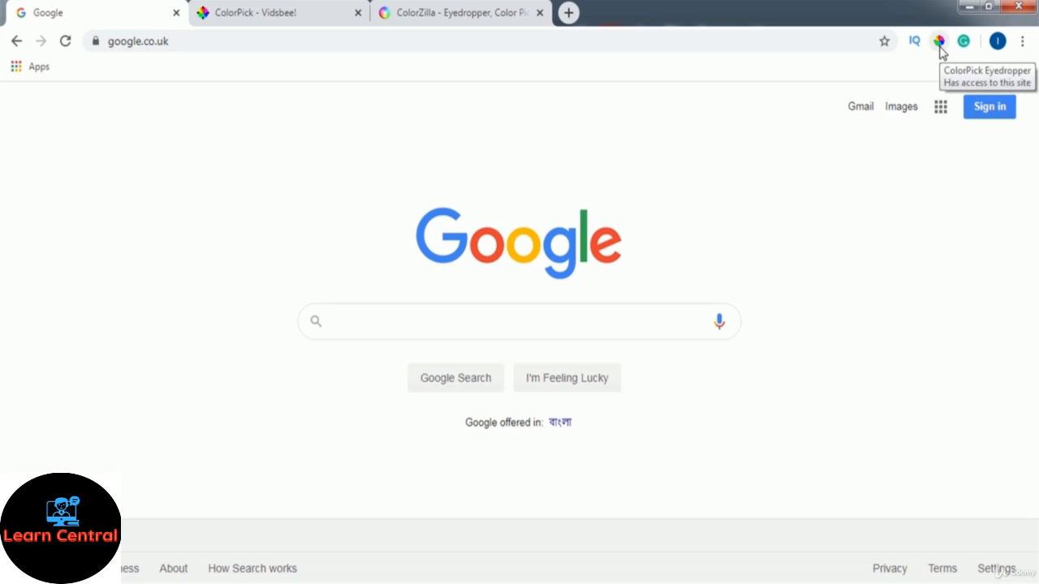
# Sample the logo's blue G with the ColorPick Eyedropper and copy hex 4285F4
pyautogui.click(450, 12)
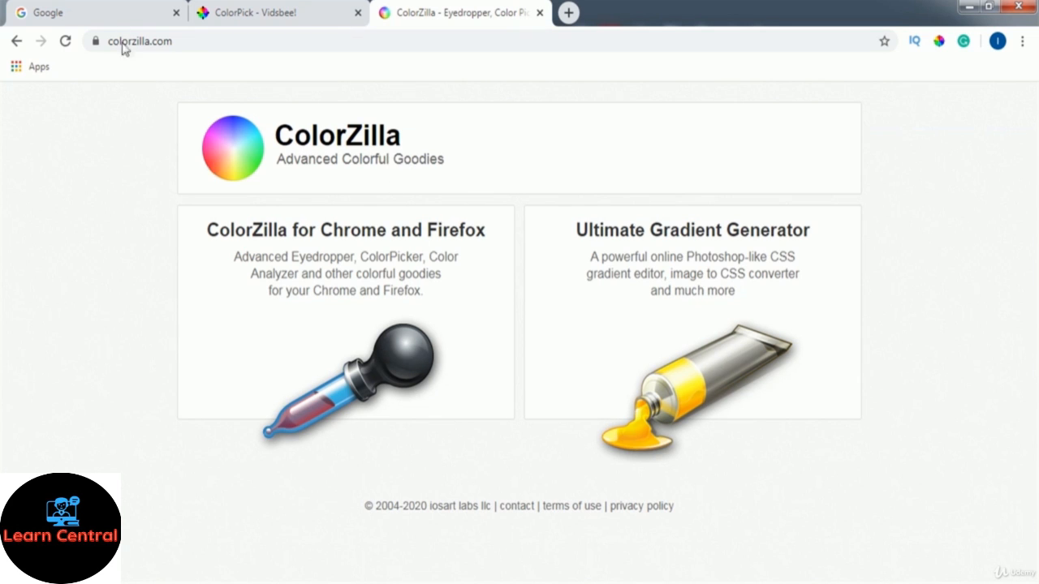
pyautogui.click(81, 12)
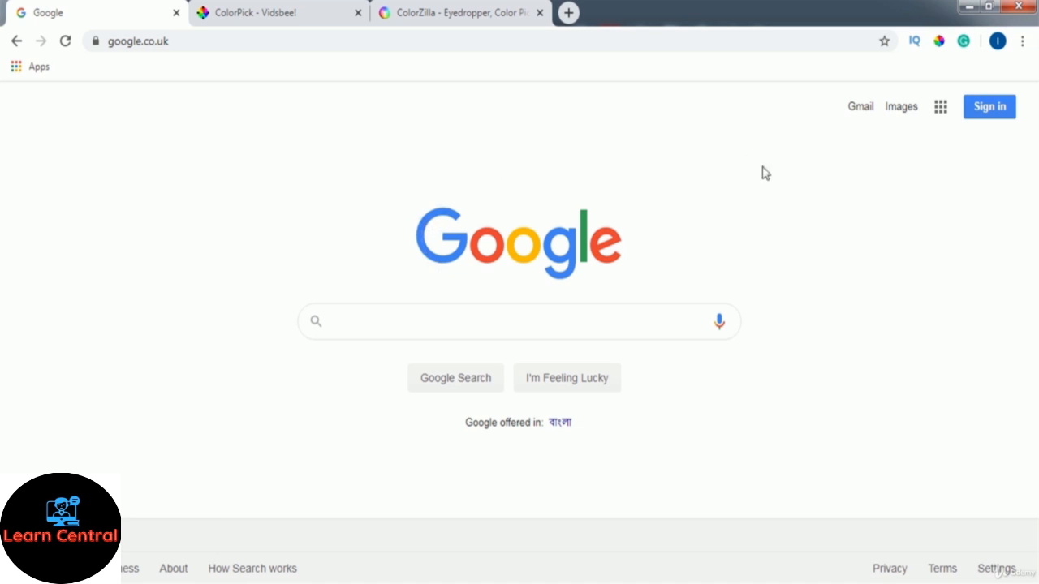
pyautogui.click(939, 42)
pyautogui.click(279, 282)
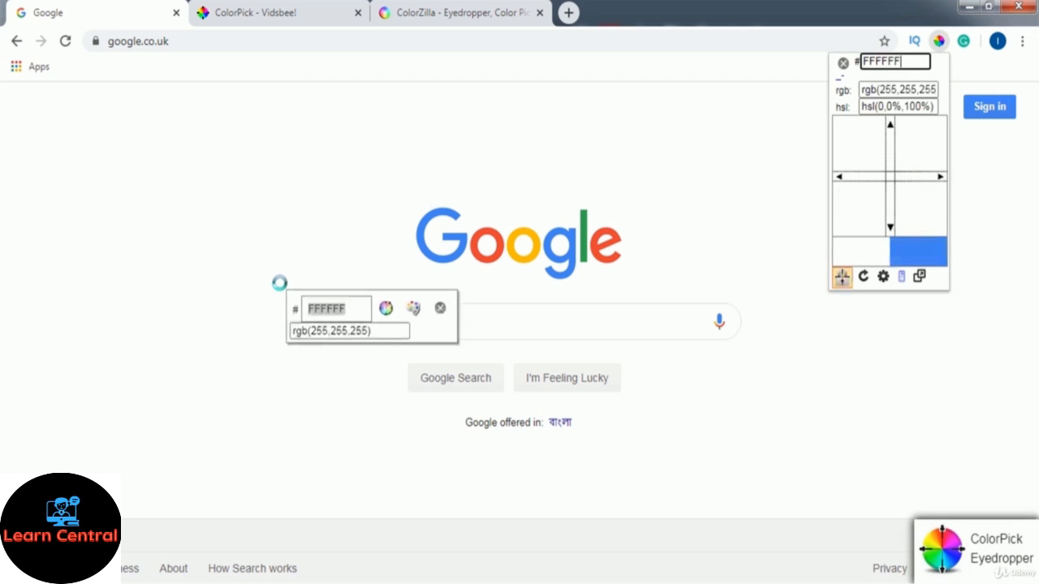
pyautogui.click(420, 236)
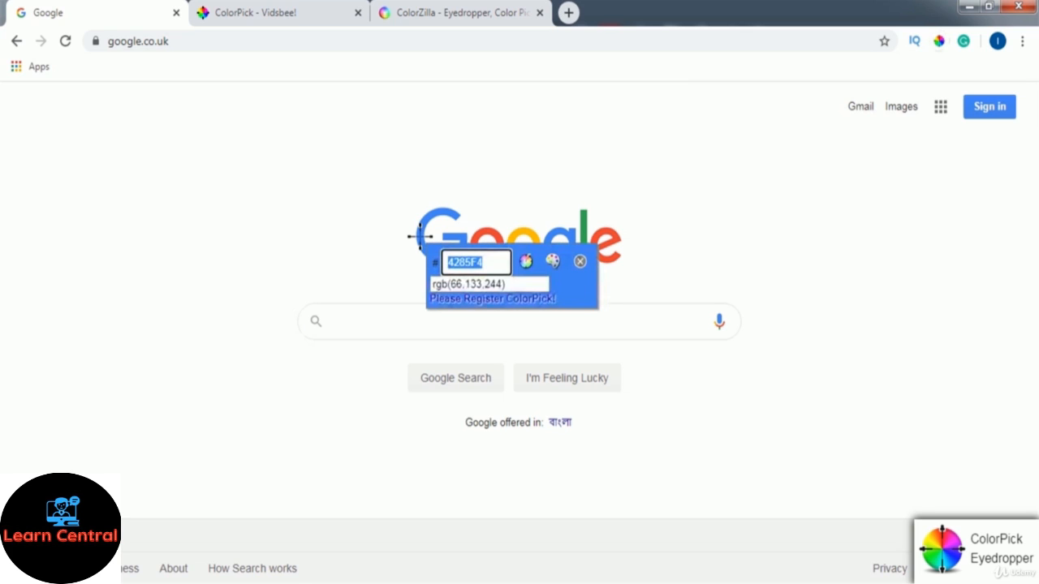
pyautogui.rightClick(475, 258)
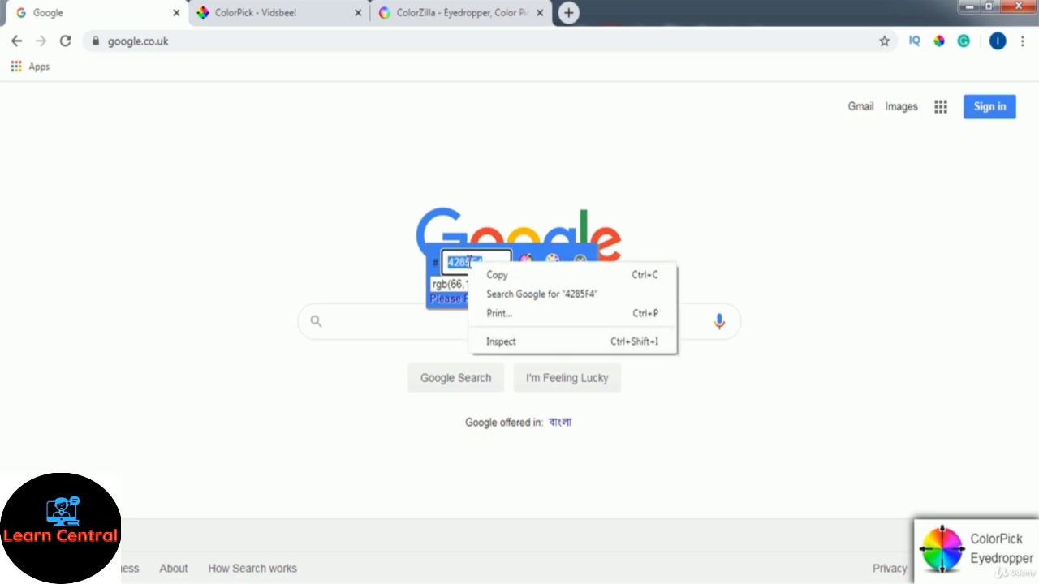
pyautogui.click(492, 274)
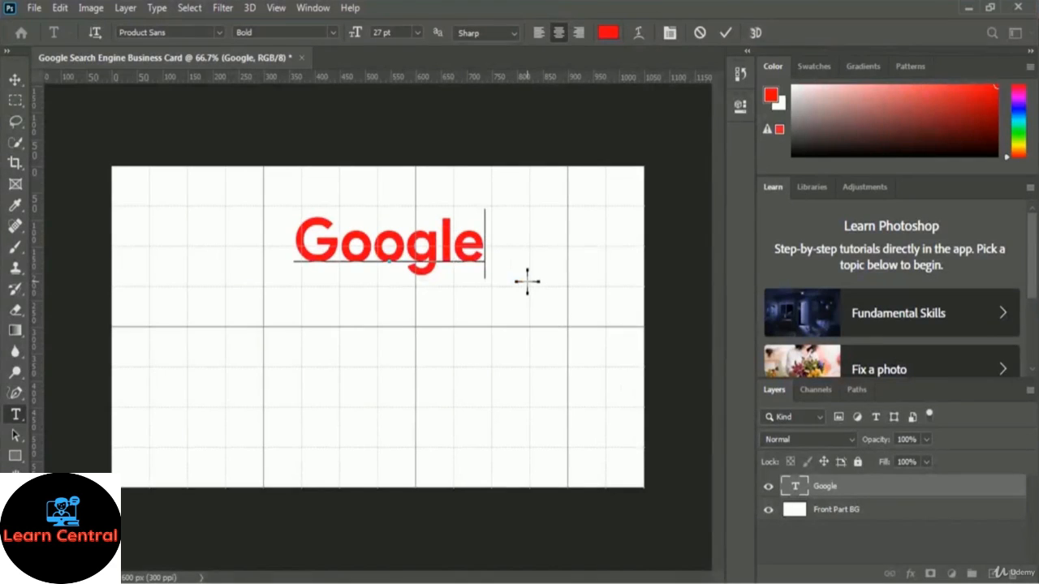
# Select the G in the Google text and set its colour to the pasted 4285F4
pyautogui.click(337, 245)
pyautogui.keyDown('shift'); pyautogui.click(293, 243); pyautogui.keyUp('shift')
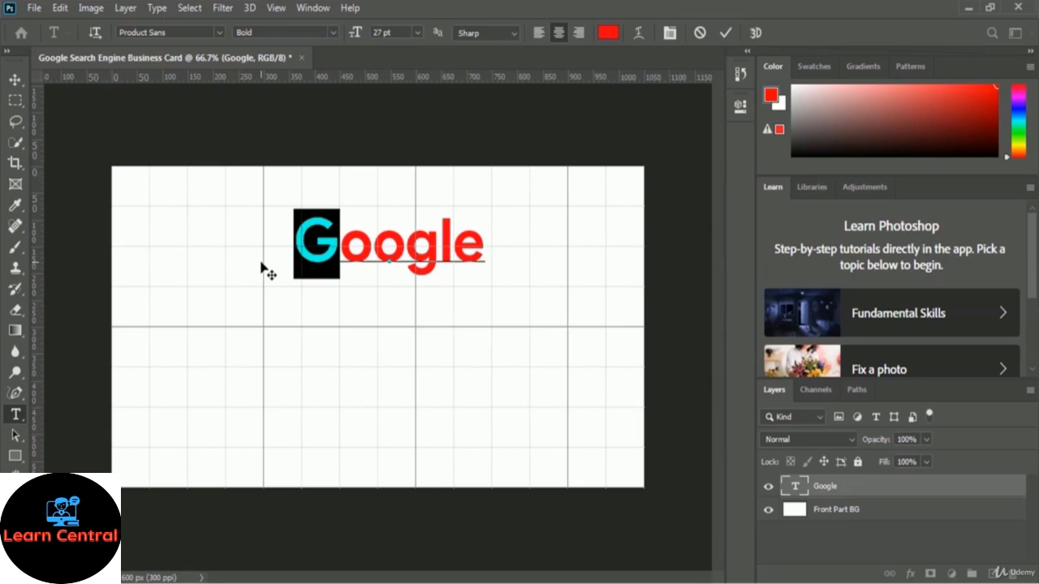
pyautogui.click(607, 34)
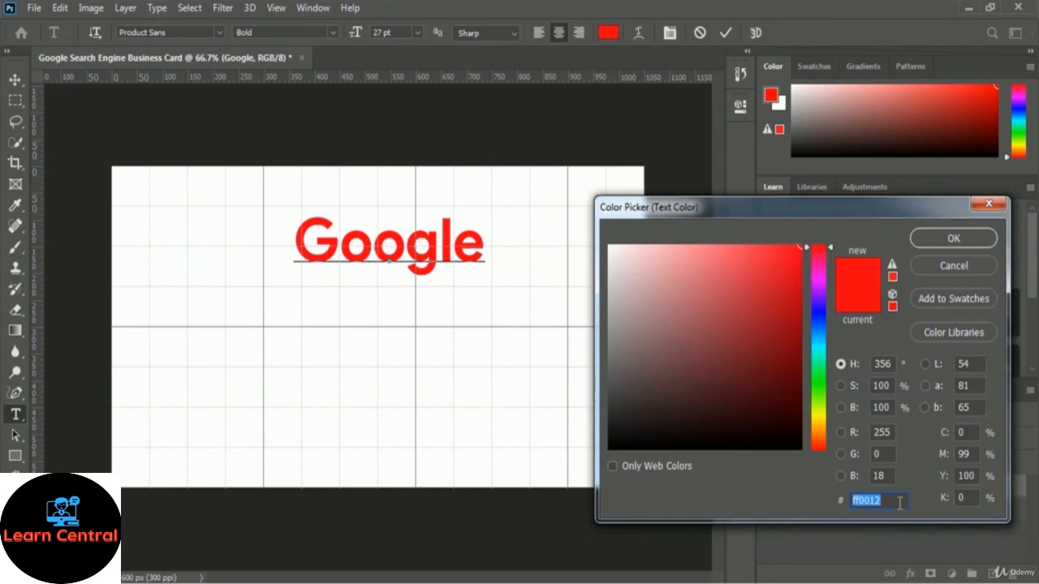
pyautogui.press('BackSpace')
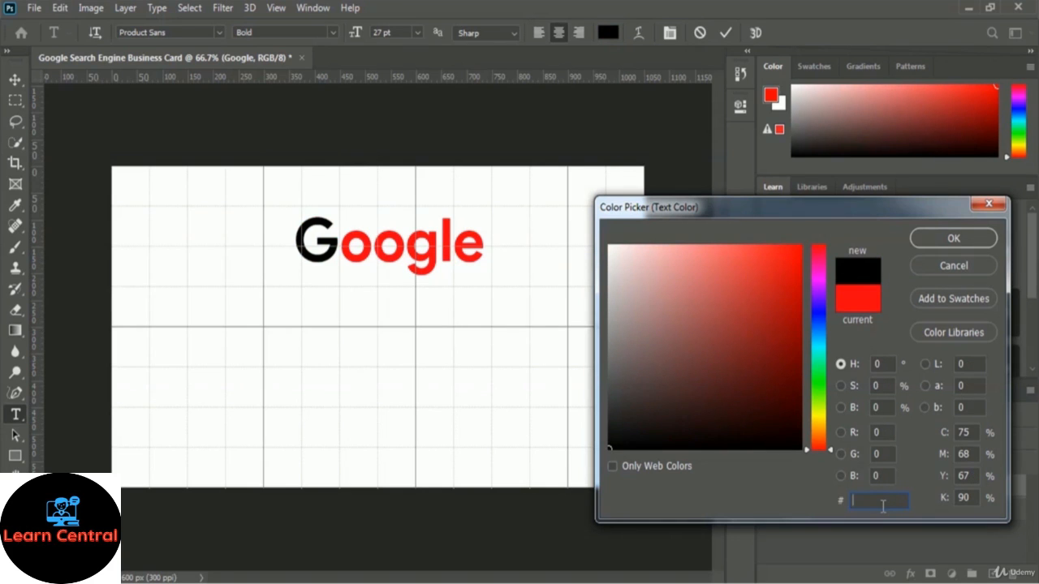
pyautogui.hotkey('ctrl', 'v')
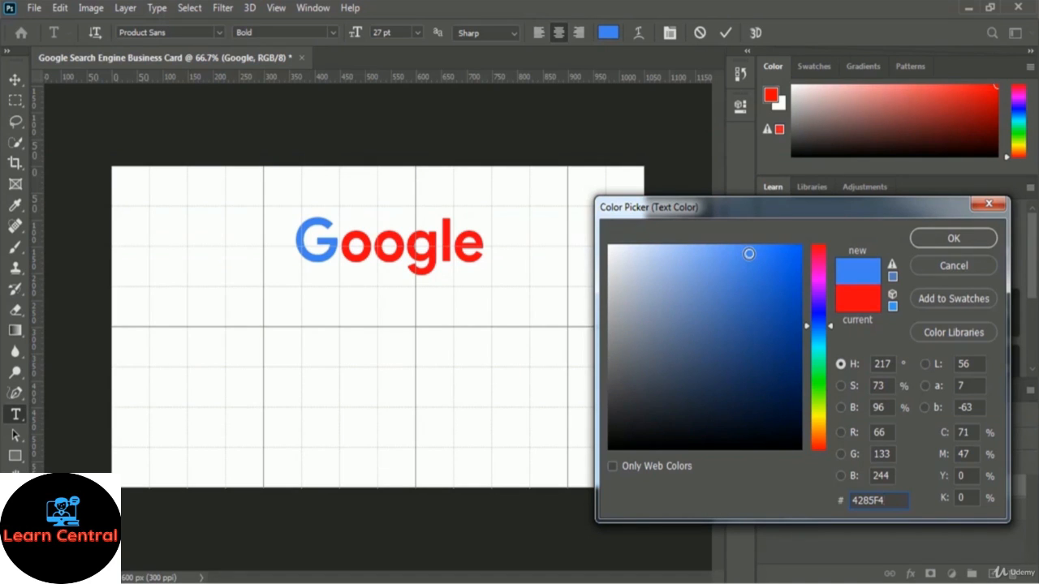
pyautogui.click(970, 243)
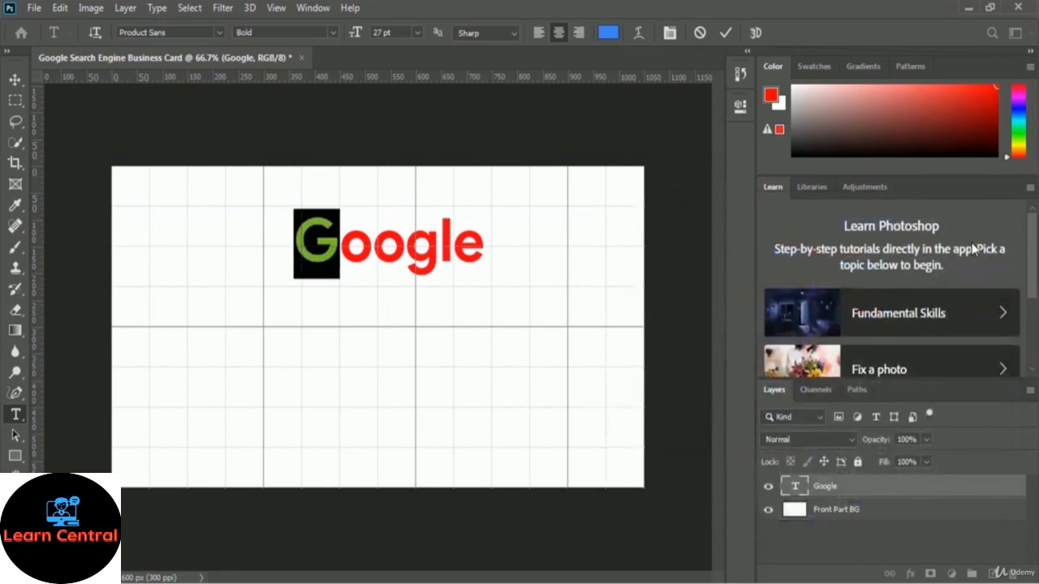
pyautogui.click(371, 254)
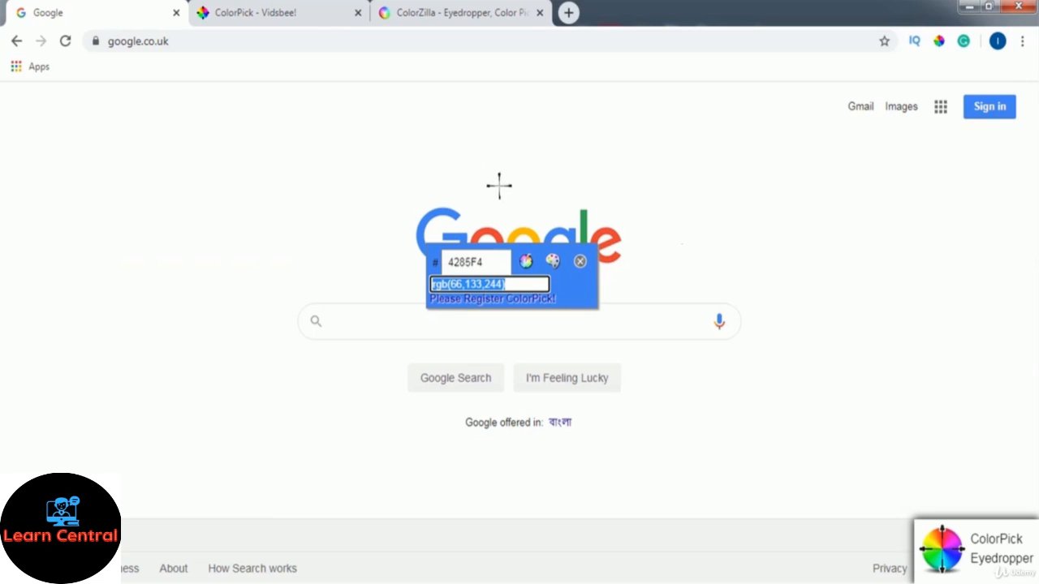
# Sample the red first o of the Google logo and copy hex EA4335
pyautogui.click(491, 236)
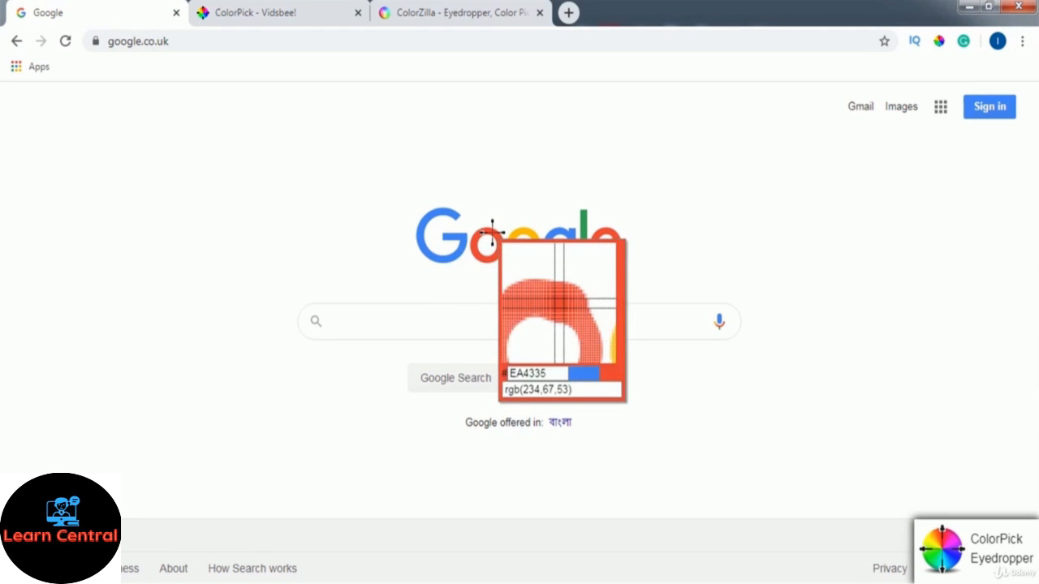
pyautogui.click(491, 232)
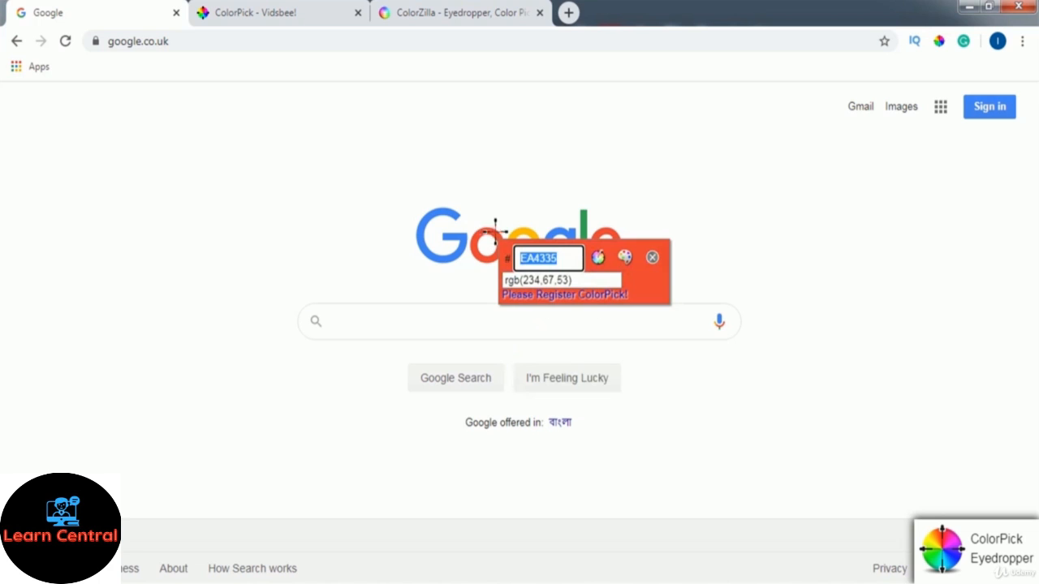
pyautogui.rightClick(535, 255)
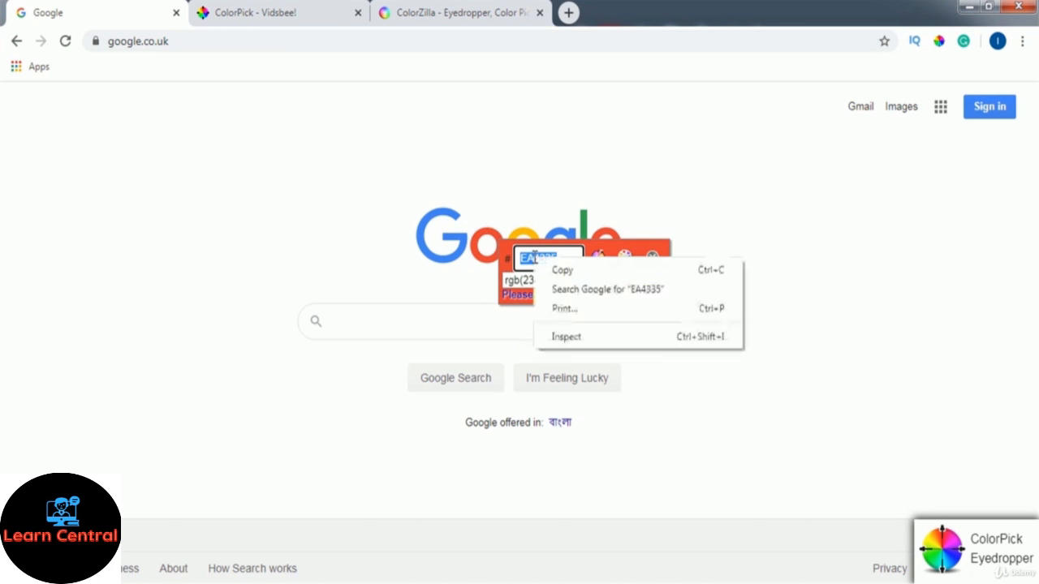
pyautogui.click(588, 272)
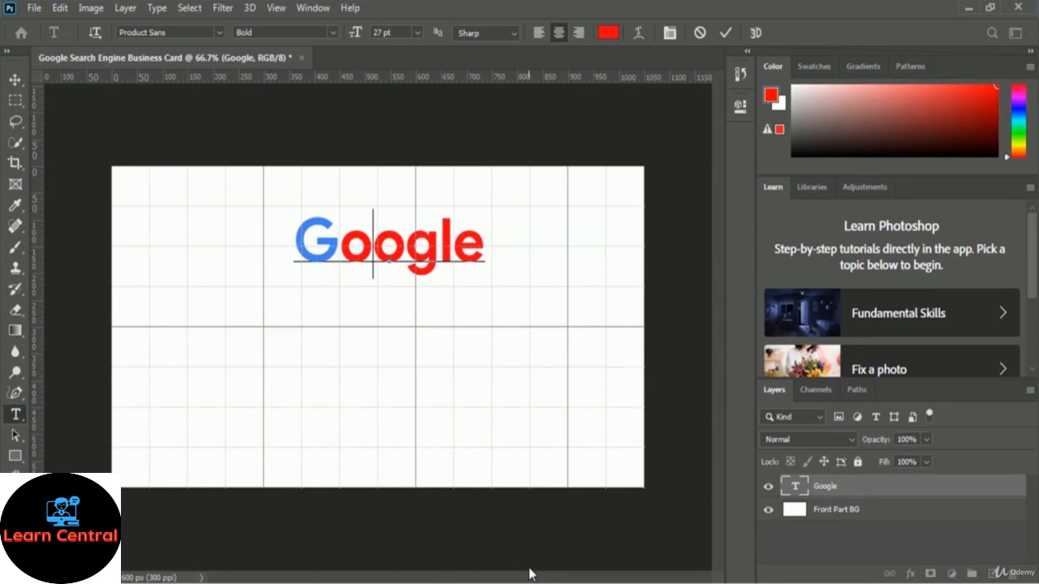
# Select the first o in the Google text and apply the pasted red EA4335
pyautogui.hotkey('shift', 'Left')
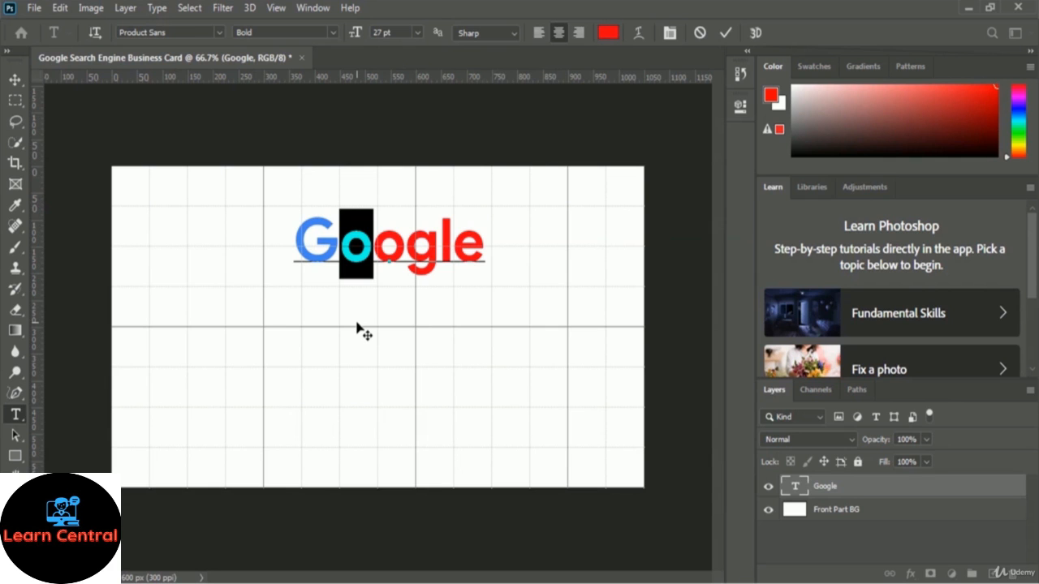
pyautogui.click(608, 32)
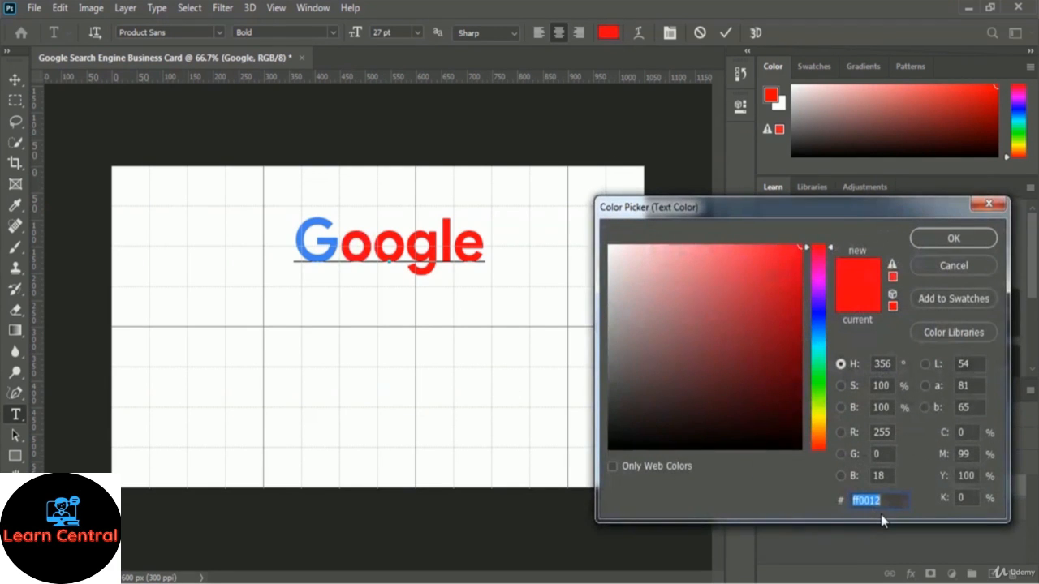
pyautogui.hotkey('ctrl', 'v')
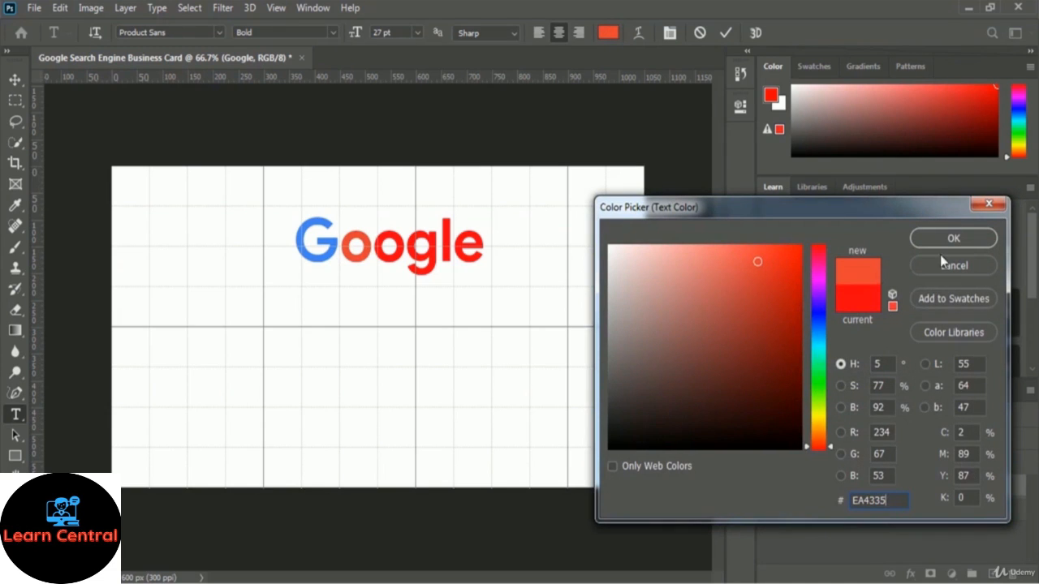
pyautogui.click(978, 238)
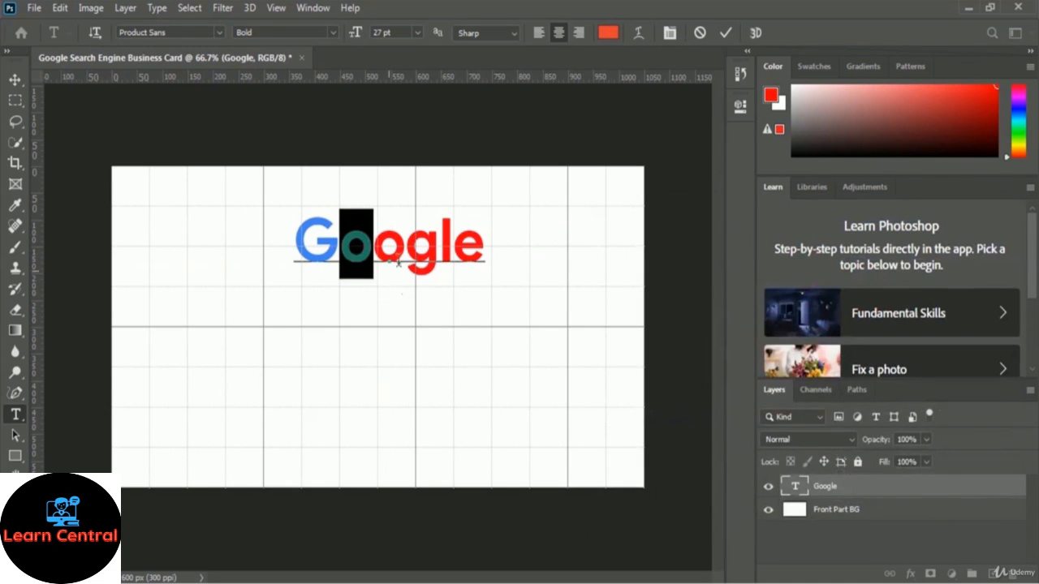
pyautogui.click(405, 249)
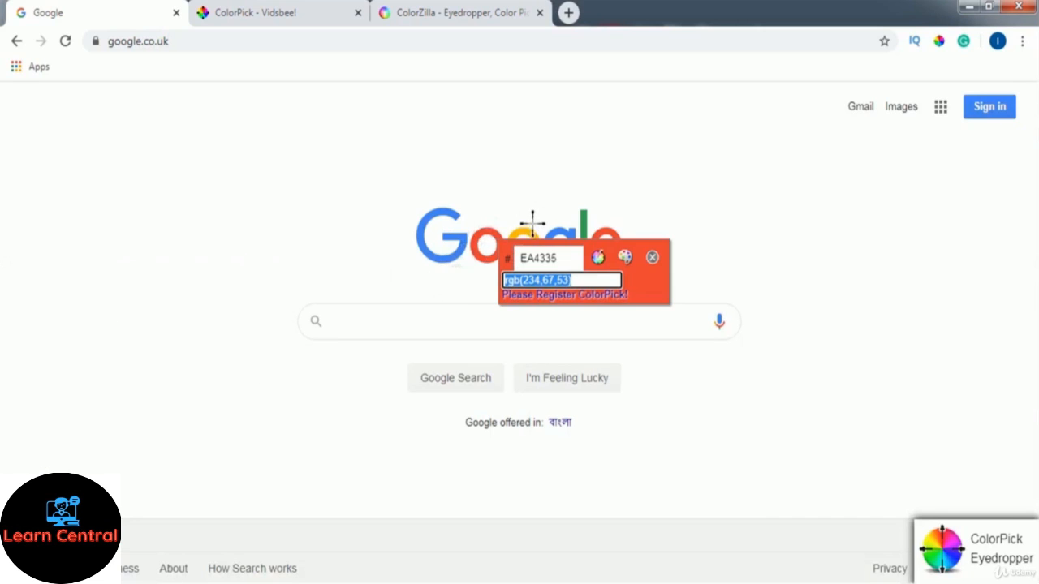
# Sample the yellow second o in the Google logo and copy hex FBBC05
pyautogui.click(529, 233)
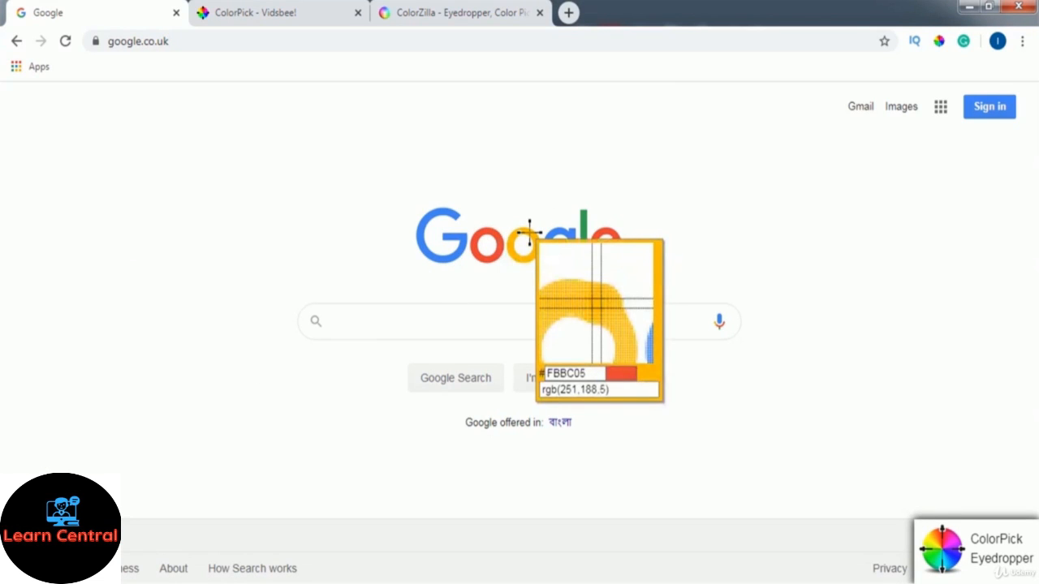
pyautogui.click(529, 233)
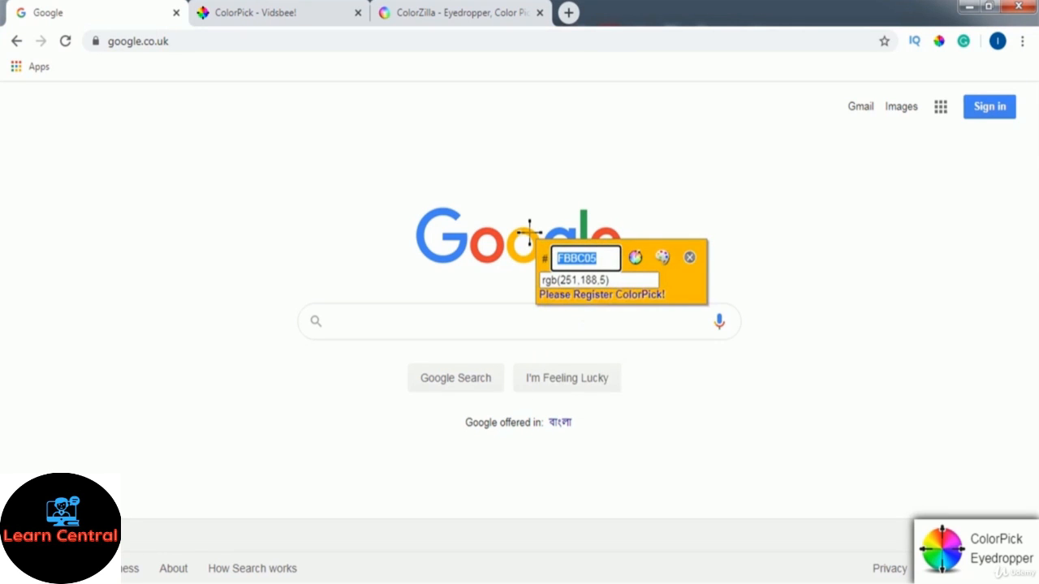
pyautogui.rightClick(575, 260)
pyautogui.click(603, 272)
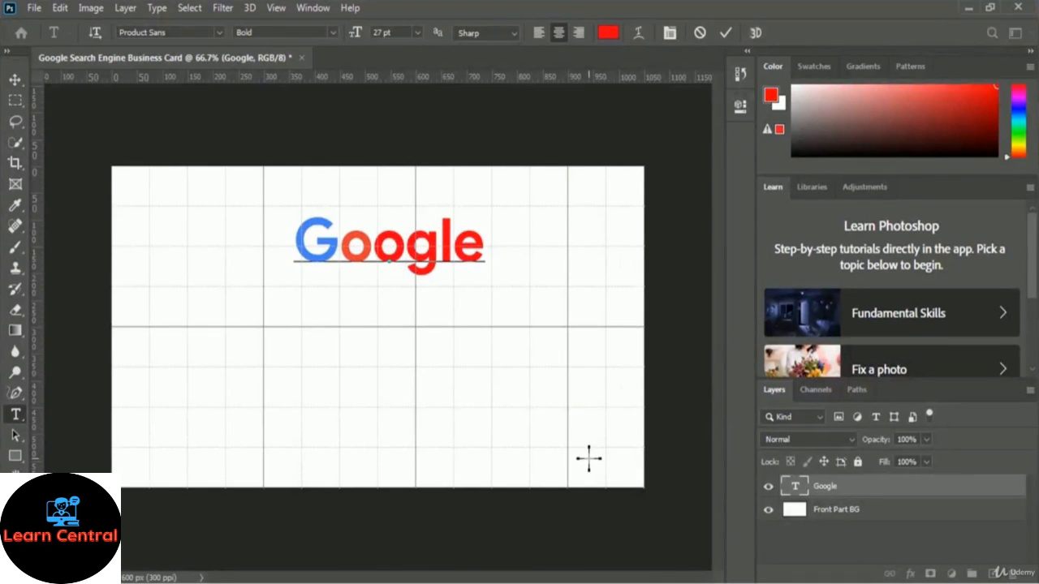
# Select the second o and set its text colour to the pasted yellow FBBC05
pyautogui.hotkey('shift', 'Left')
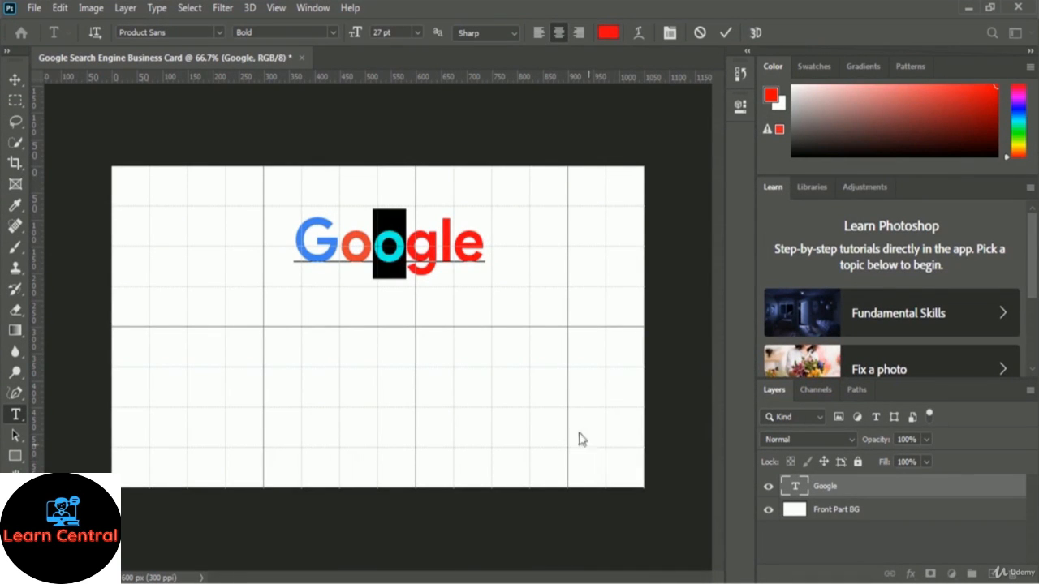
pyautogui.click(609, 34)
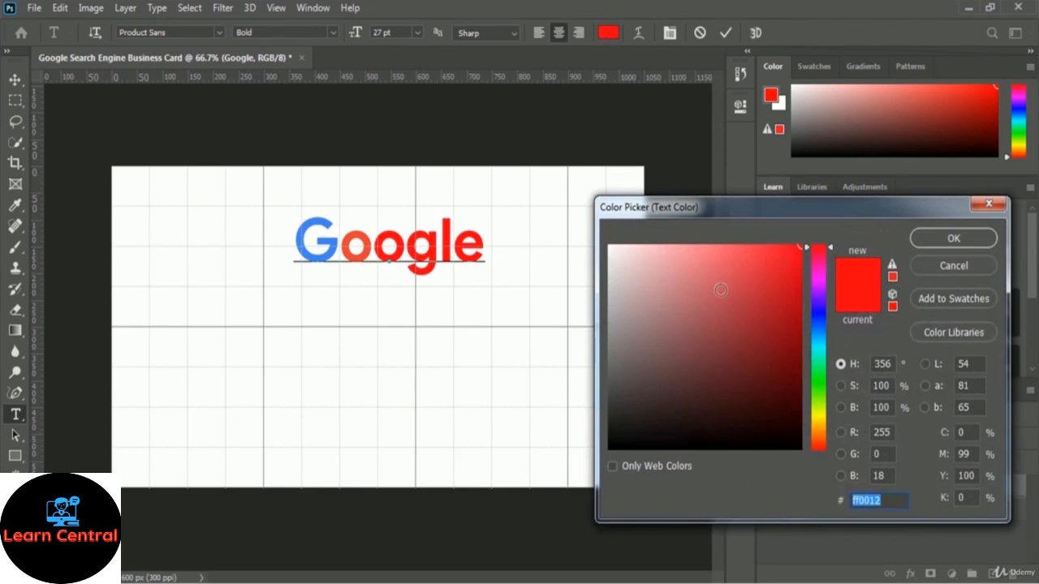
pyautogui.hotkey('ctrl', 'v')
pyautogui.click(953, 241)
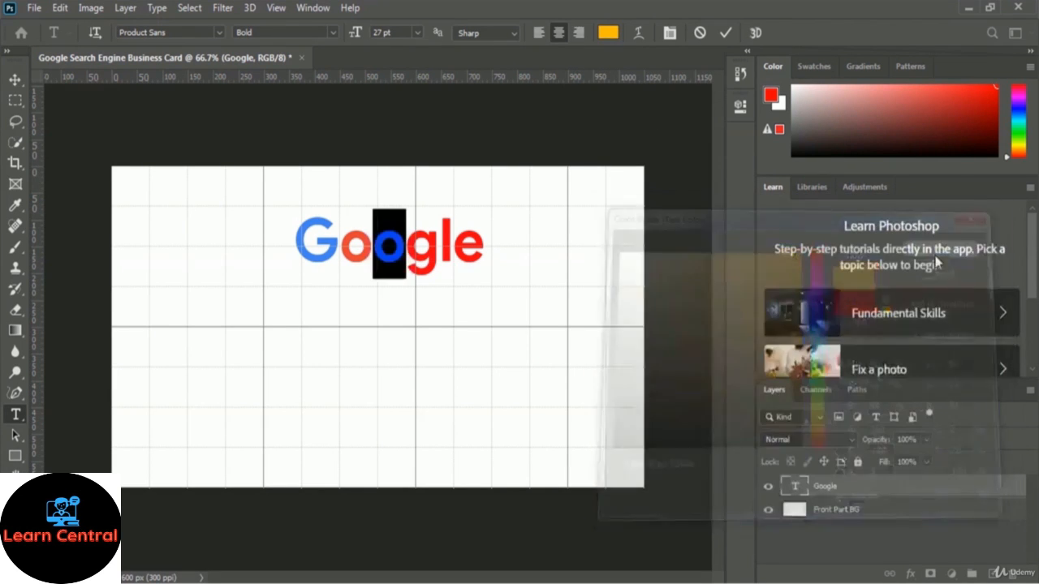
pyautogui.click(436, 273)
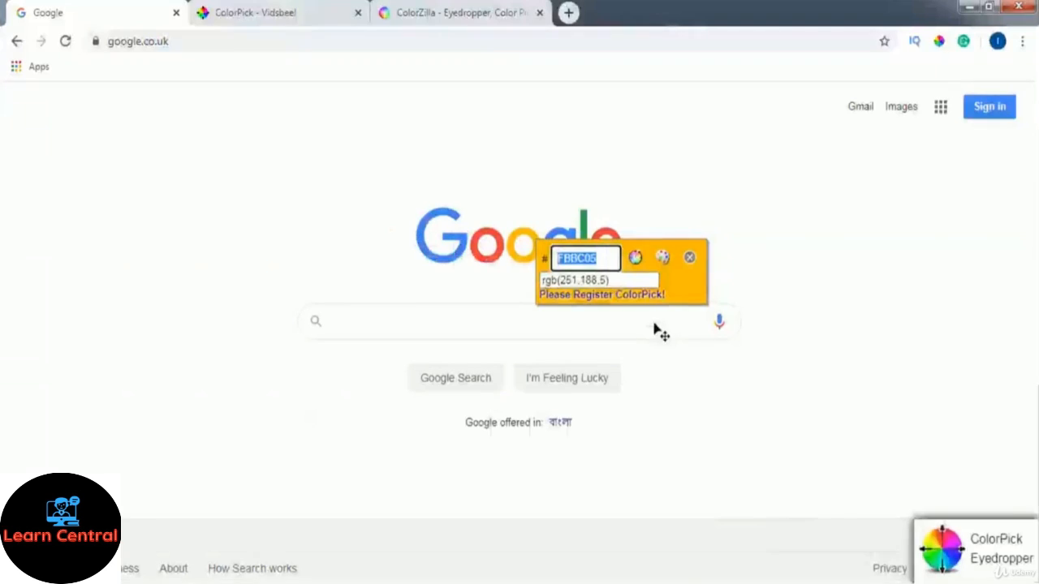
# Sample the logo's blue g with ColorPick and copy its hex code 4285F4
pyautogui.click(570, 235)
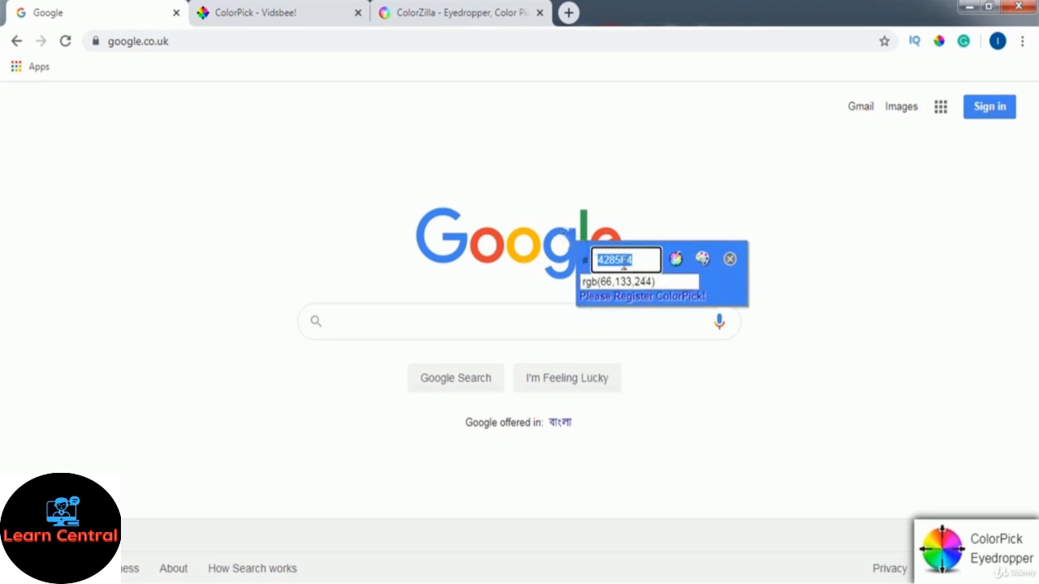
pyautogui.rightClick(623, 266)
pyautogui.click(717, 276)
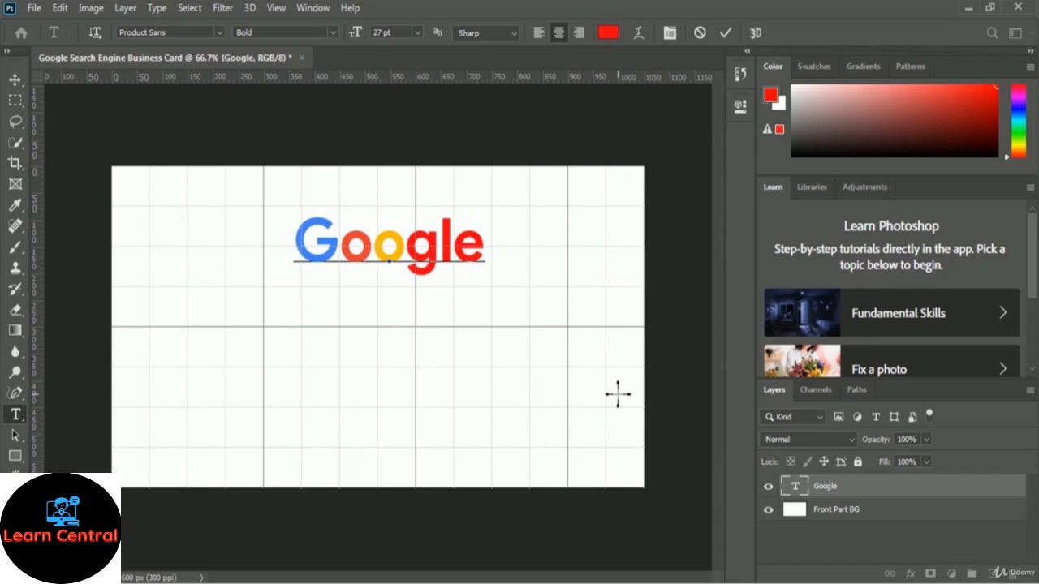
# Recolour the selected g to 4285F4 blue by pasting the copied hex into the text colour
pyautogui.hotkey('shift', 'Left')
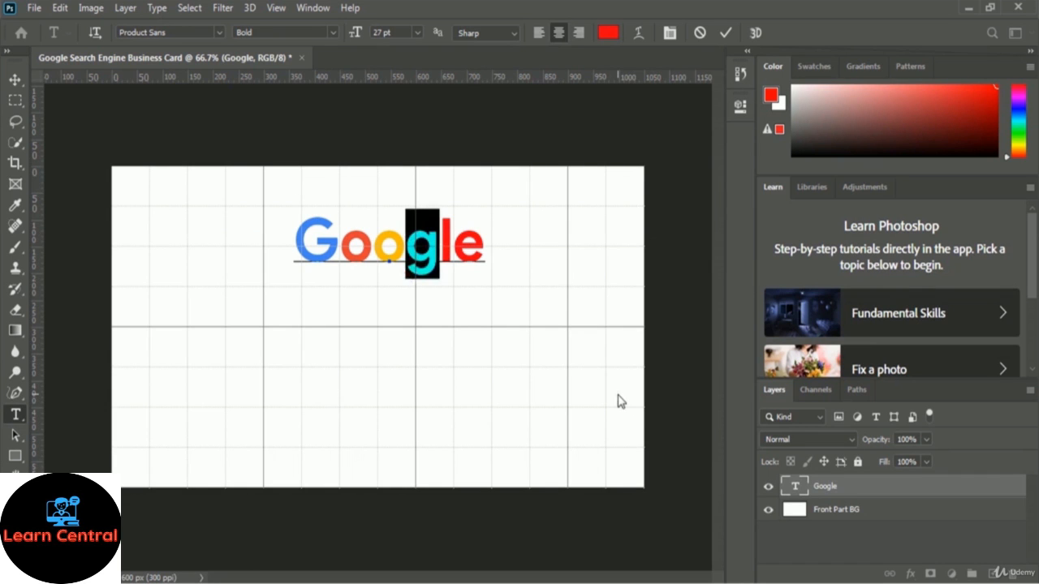
pyautogui.click(608, 33)
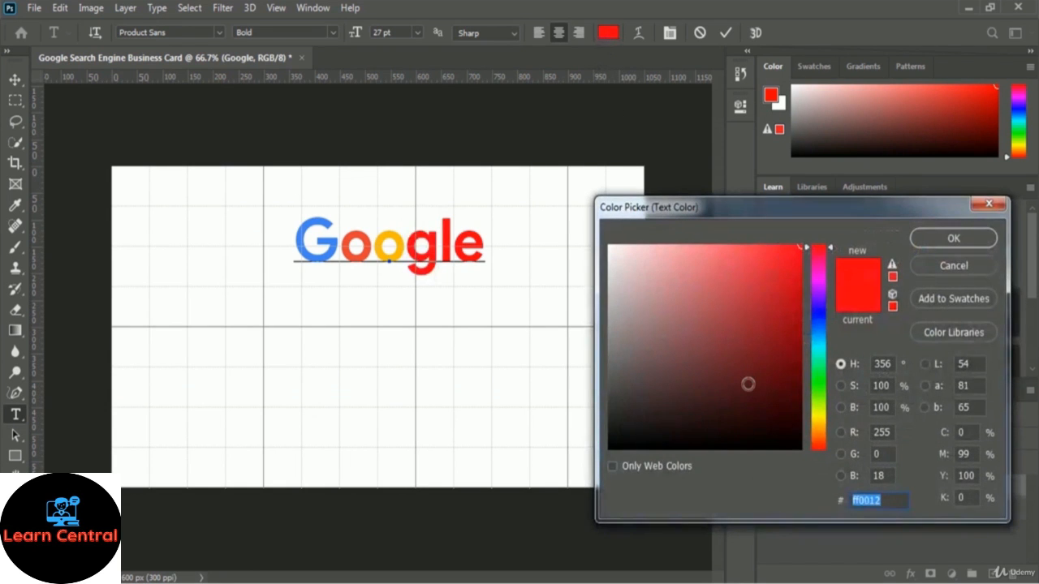
pyautogui.hotkey('ctrl', 'v')
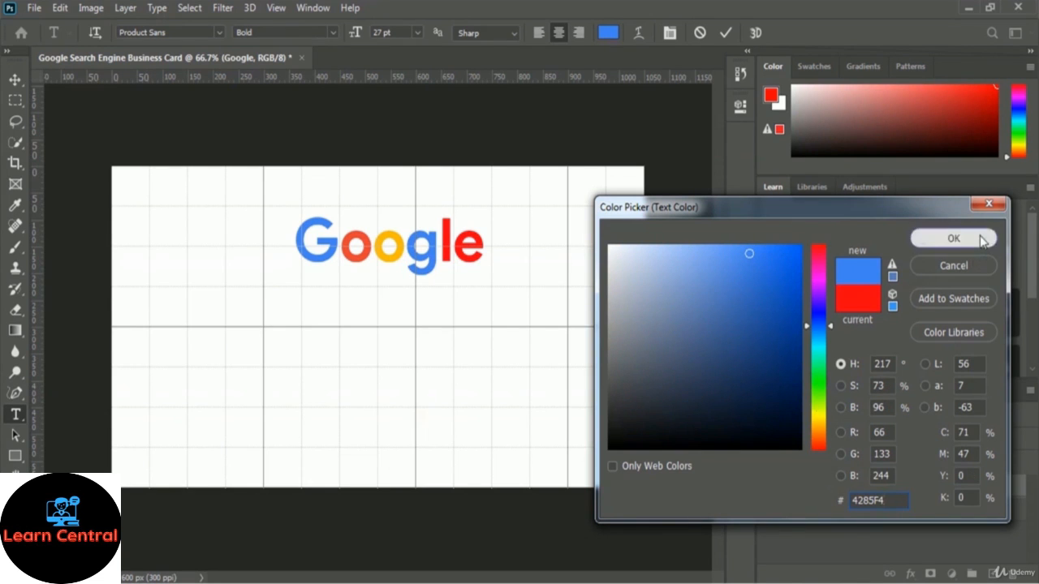
pyautogui.click(953, 238)
pyautogui.click(456, 251)
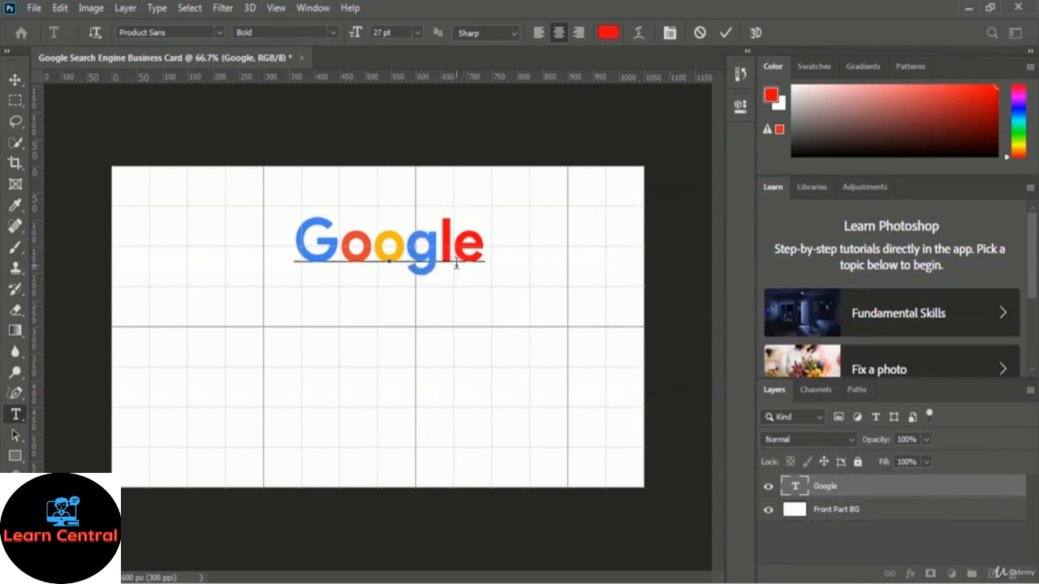
pyautogui.hotkey('alt', 'Tab')
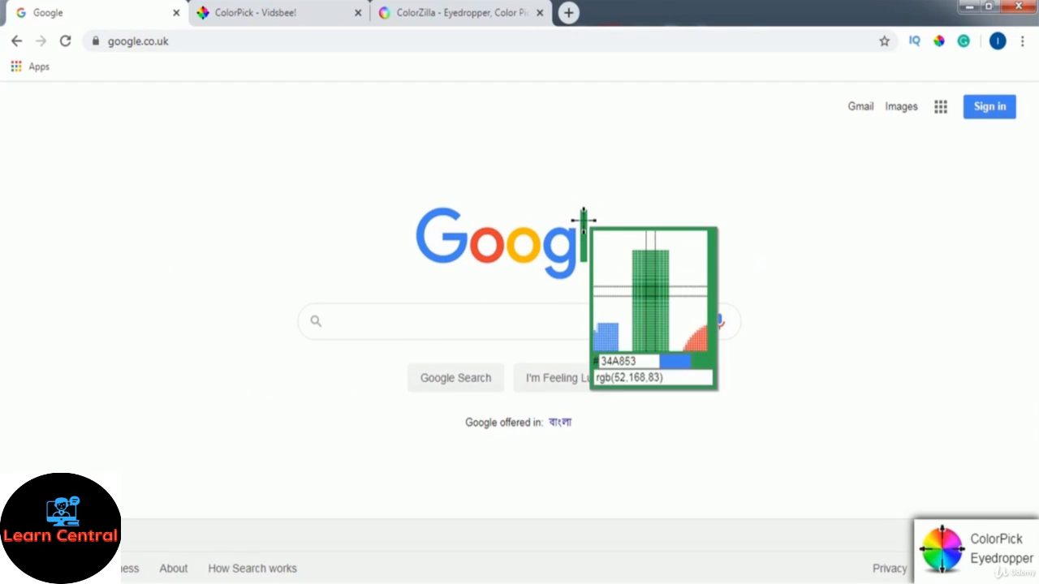
# Sample the logo's green l with ColorPick and copy its hex code 34A853
pyautogui.click(582, 220)
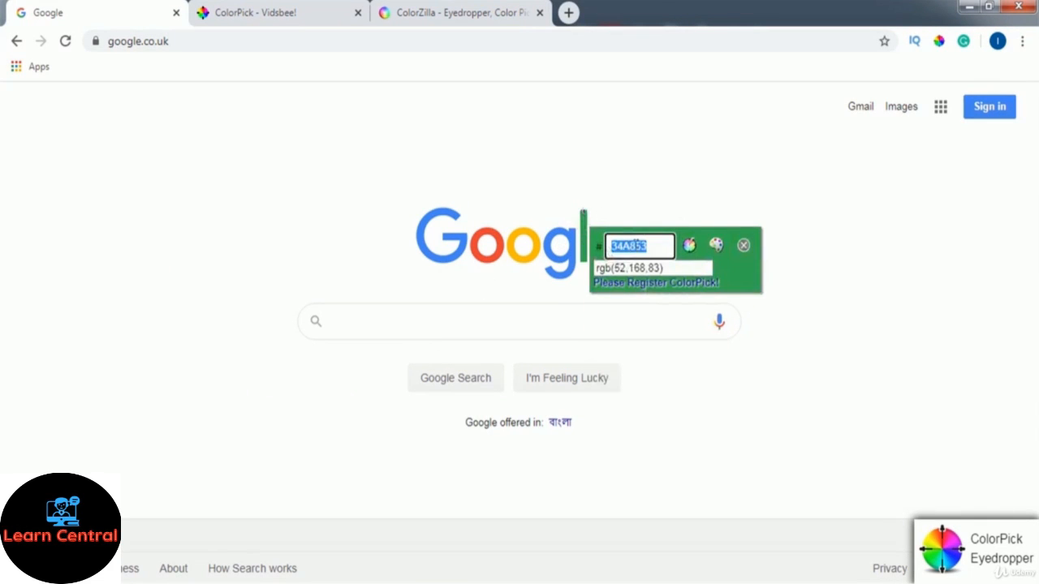
pyautogui.rightClick(632, 246)
pyautogui.click(654, 256)
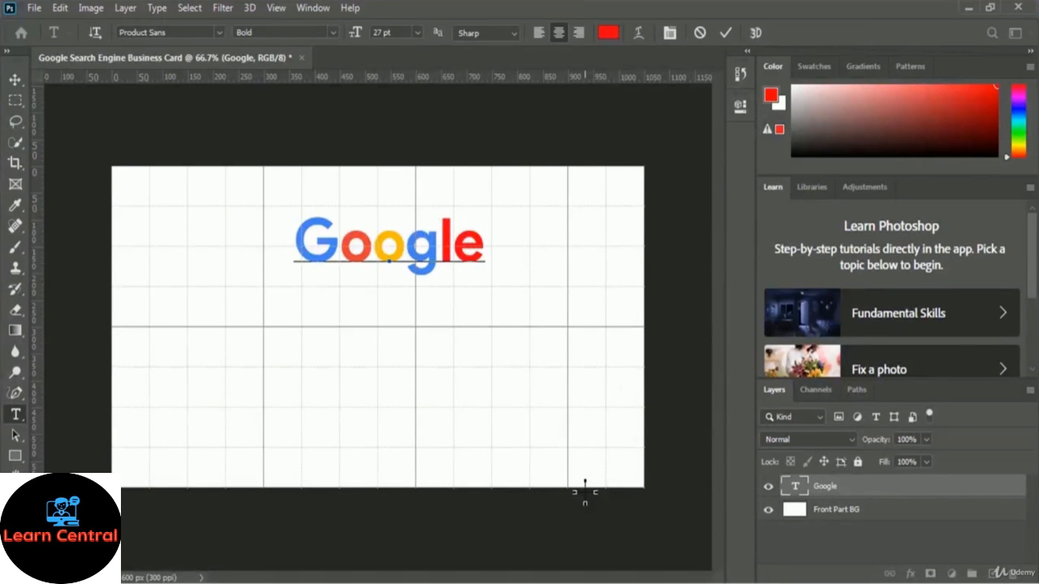
# Recolour the selected l to 34A853 green by pasting the hex into the text colour
pyautogui.hotkey('shift', 'Left')
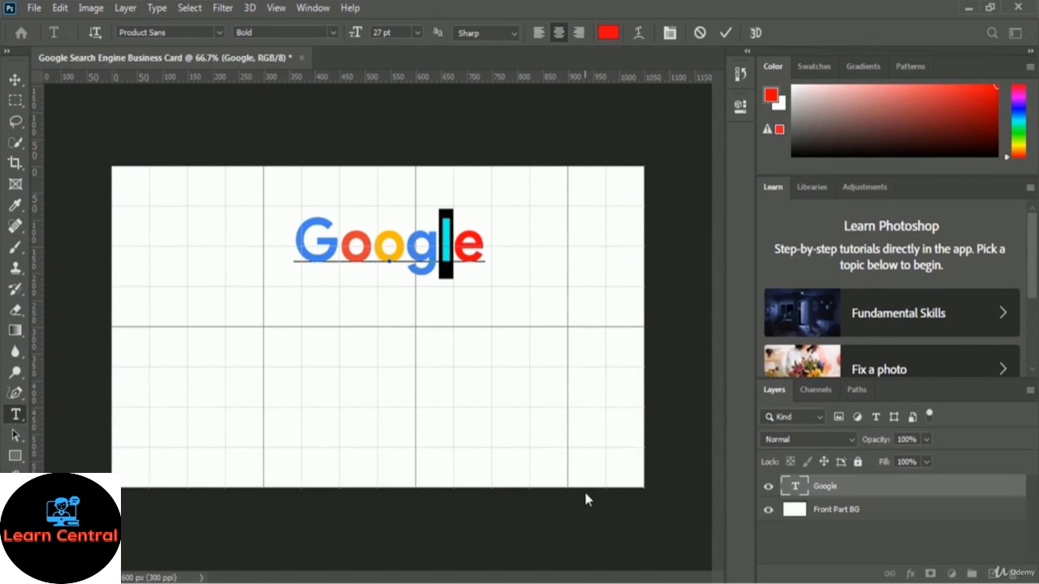
pyautogui.click(608, 35)
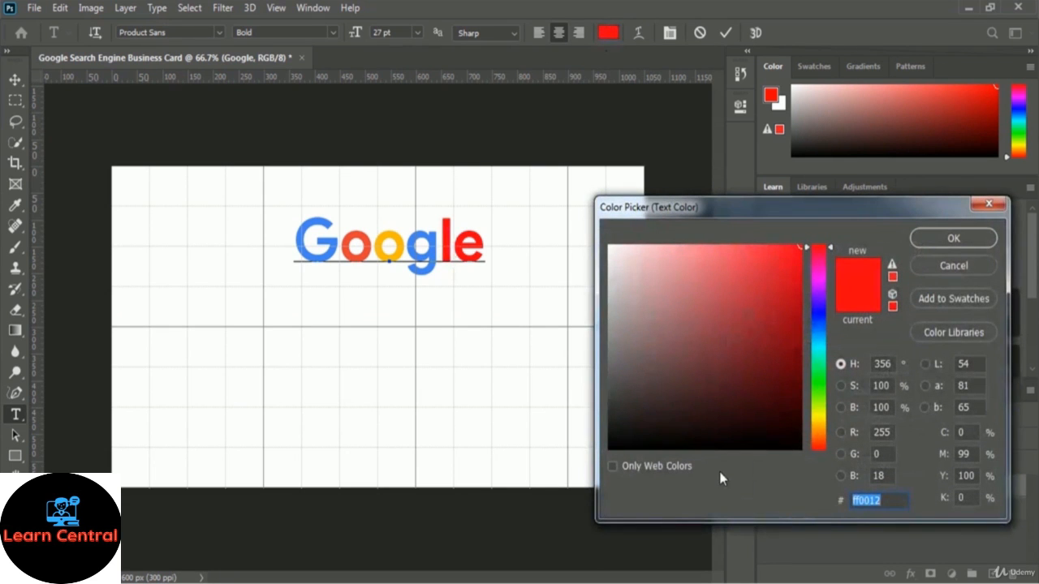
pyautogui.hotkey('ctrl', 'v')
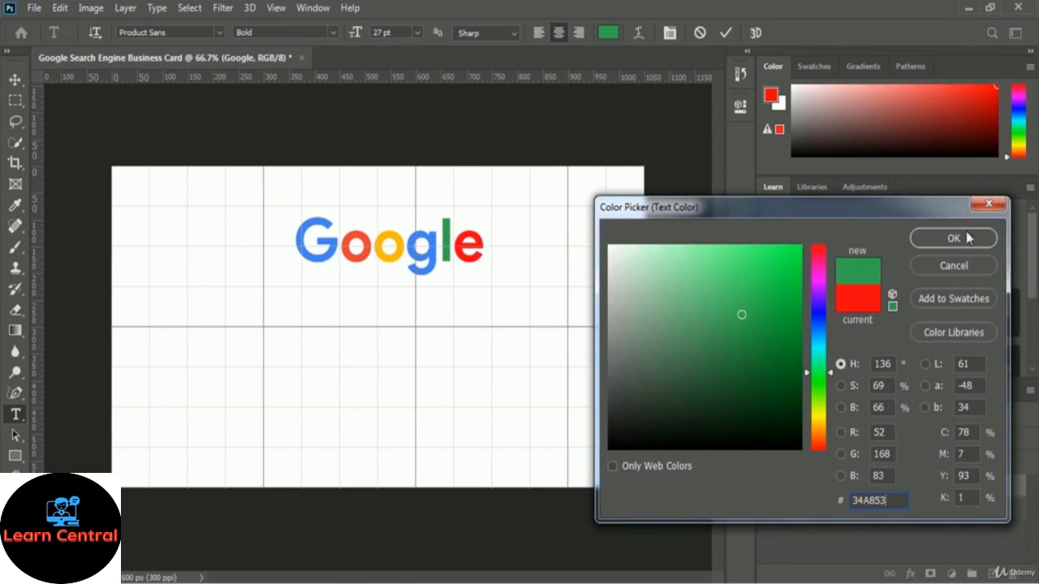
pyautogui.click(953, 238)
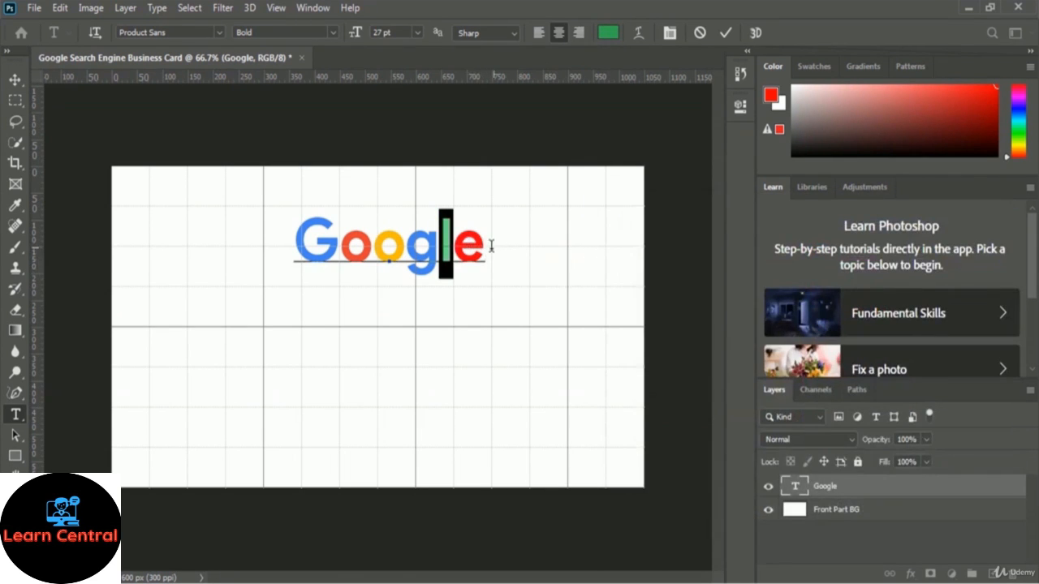
pyautogui.click(490, 245)
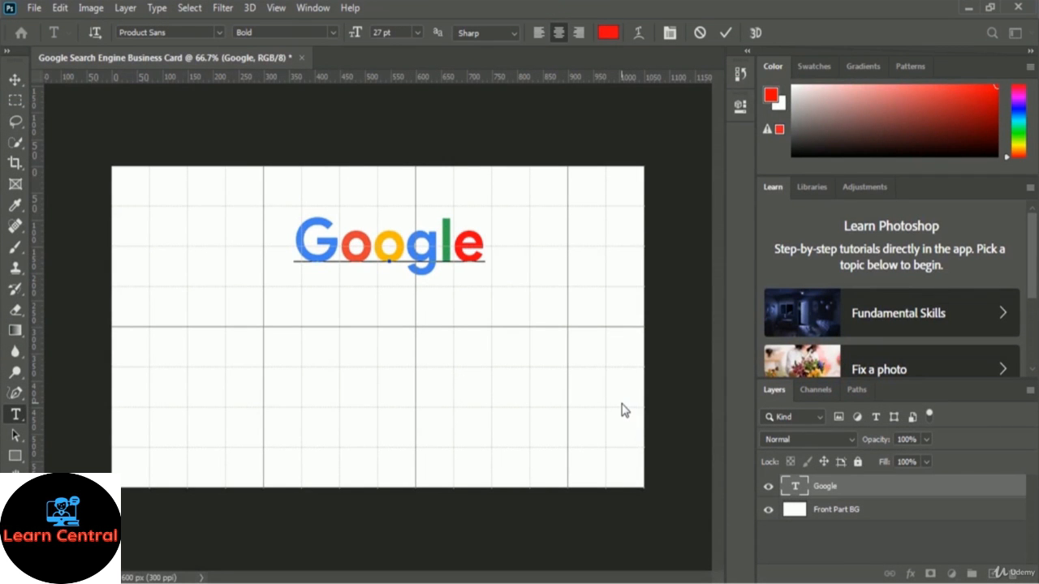
# Delete the trailing e so the logo text reads 'Googl' and commit the edit
pyautogui.press('BackSpace')
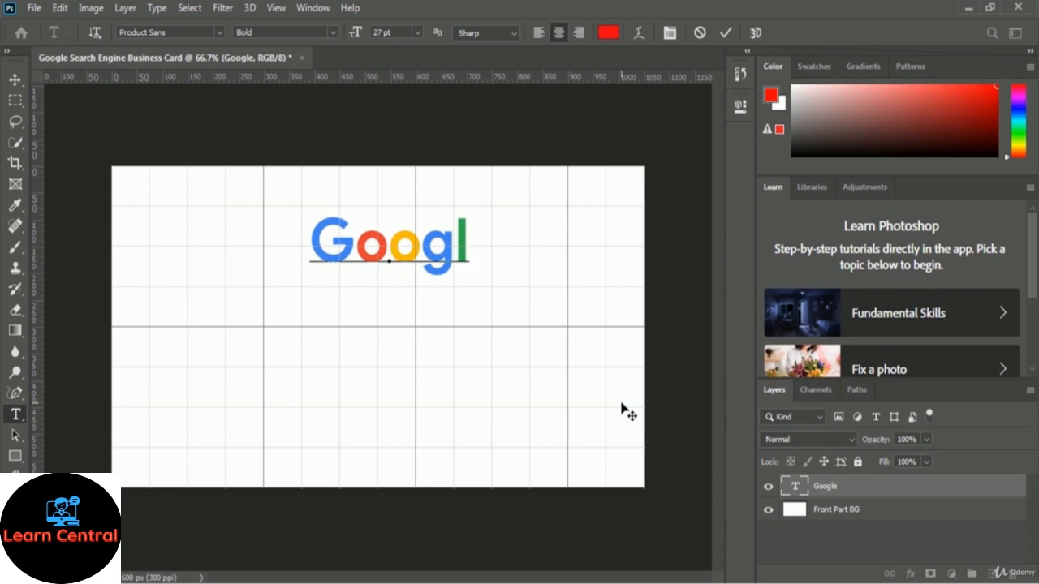
pyautogui.click(726, 33)
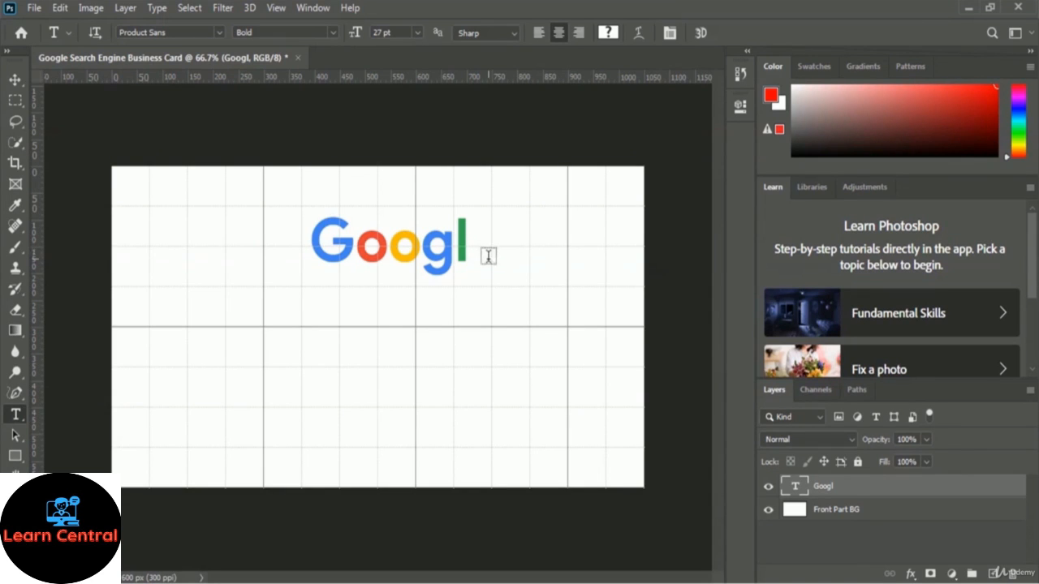
# Type a separate 'e' on a new text layer beside Googl
pyautogui.click(488, 246)
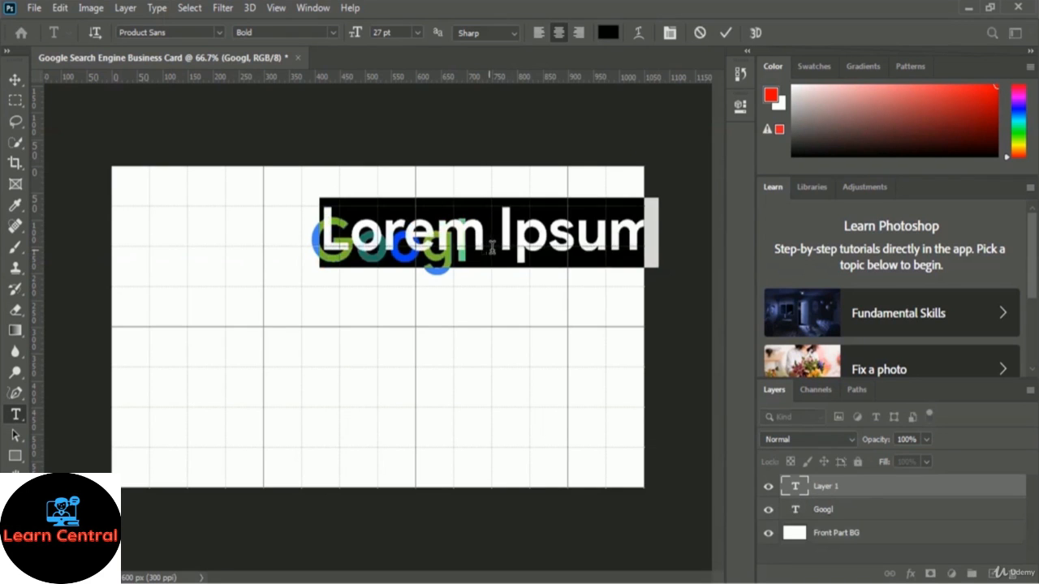
pyautogui.write('e')
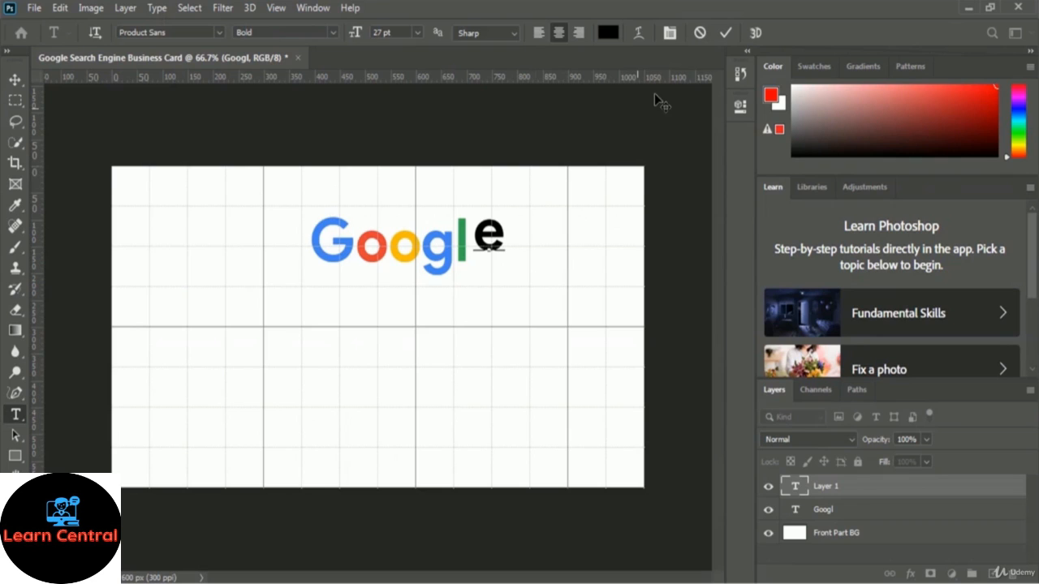
pyautogui.click(727, 33)
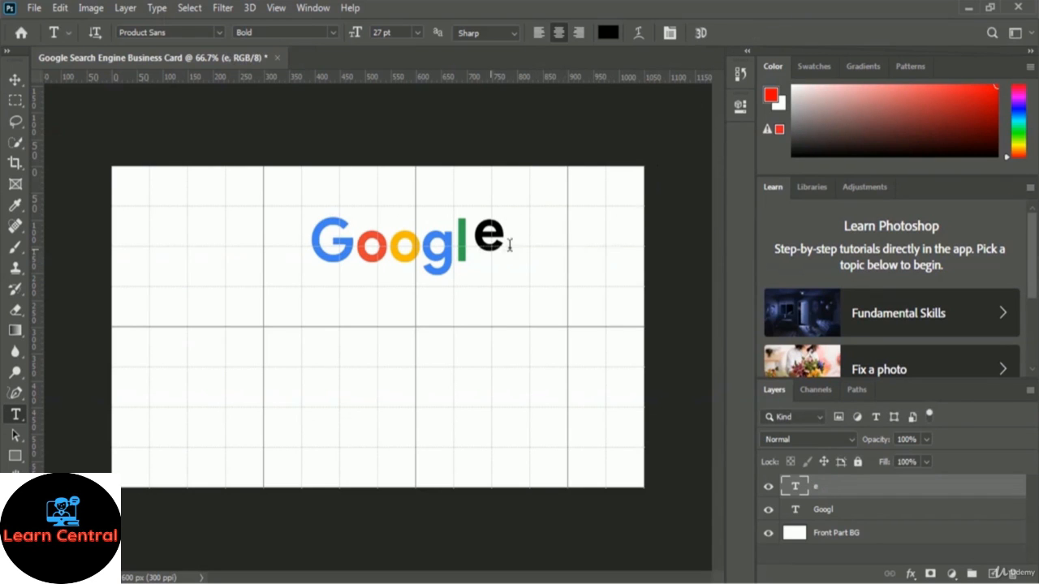
# Nudge the e into place after Googl and rotate it about -19°
pyautogui.hotkey('ctrl', 't')
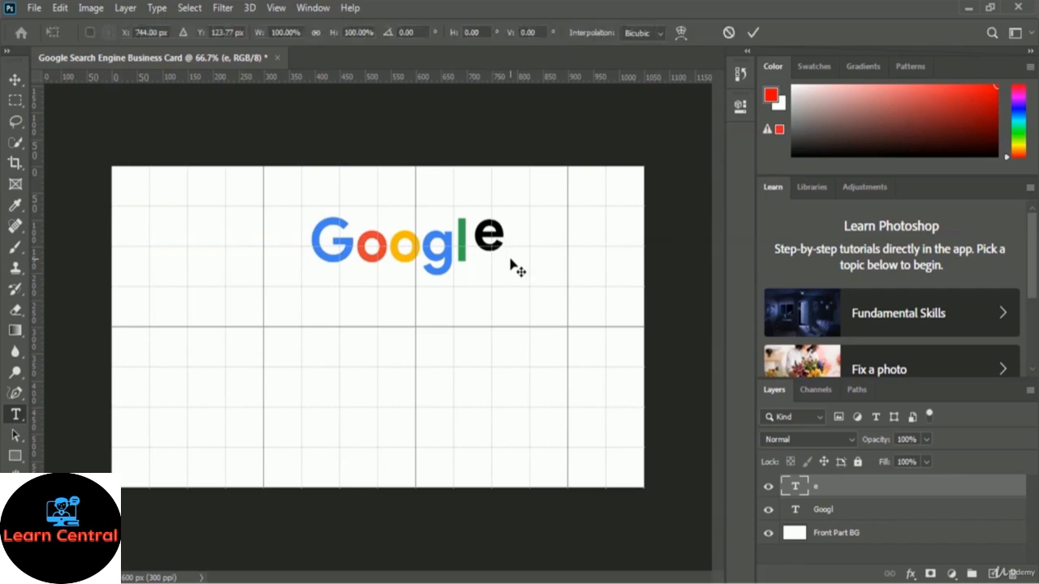
pyautogui.press('Down')
pyautogui.press('Down')
pyautogui.press('Down')
pyautogui.press('Down')
pyautogui.press('Down')
pyautogui.press('Down')
pyautogui.press('Down')
pyautogui.press('Down')
pyautogui.press('Down')
pyautogui.press('Down')
pyautogui.press('Down')
pyautogui.press('Down')
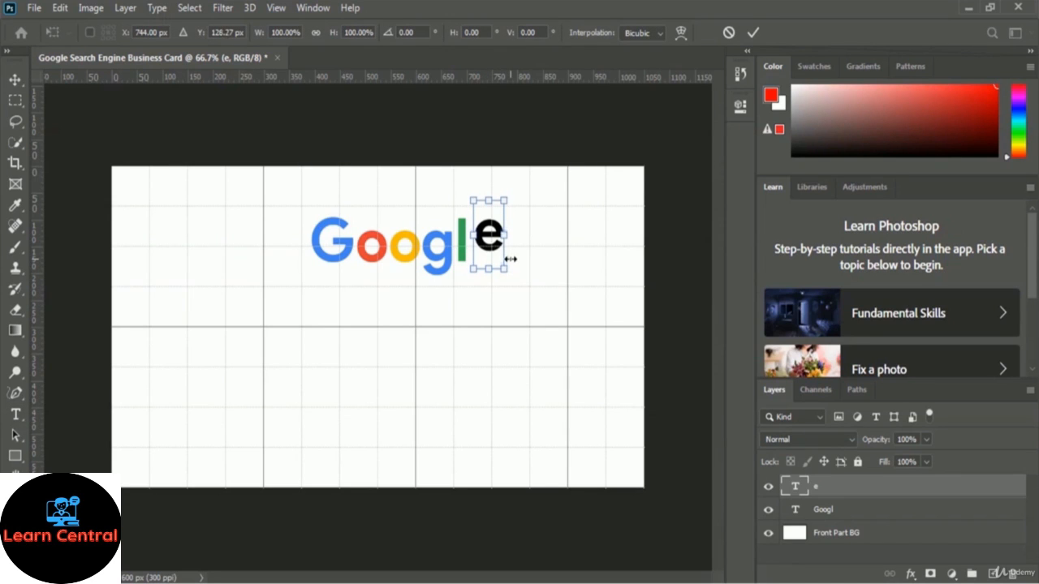
pyautogui.press('Down')
pyautogui.press('Down')
pyautogui.press('Down')
pyautogui.press('Down')
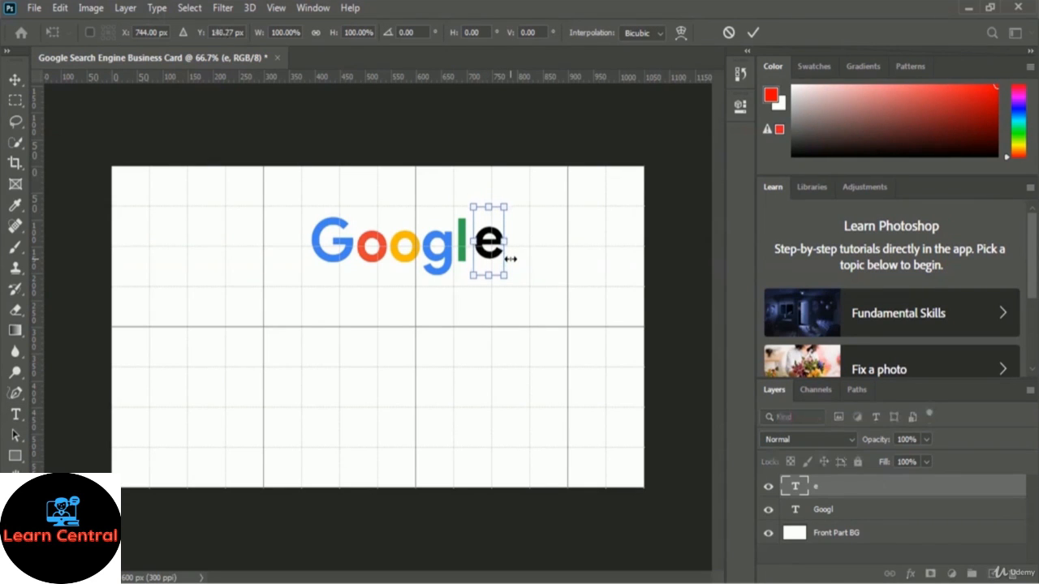
pyautogui.press('Left')
pyautogui.press('Left')
pyautogui.press('Left')
pyautogui.press('Left')
pyautogui.press('Left')
pyautogui.press('Left')
pyautogui.press('Left')
pyautogui.press('Left')
pyautogui.press('Left')
pyautogui.press('Left')
pyautogui.press('Left')
pyautogui.press('Left')
pyautogui.press('Left')
pyautogui.press('Left')
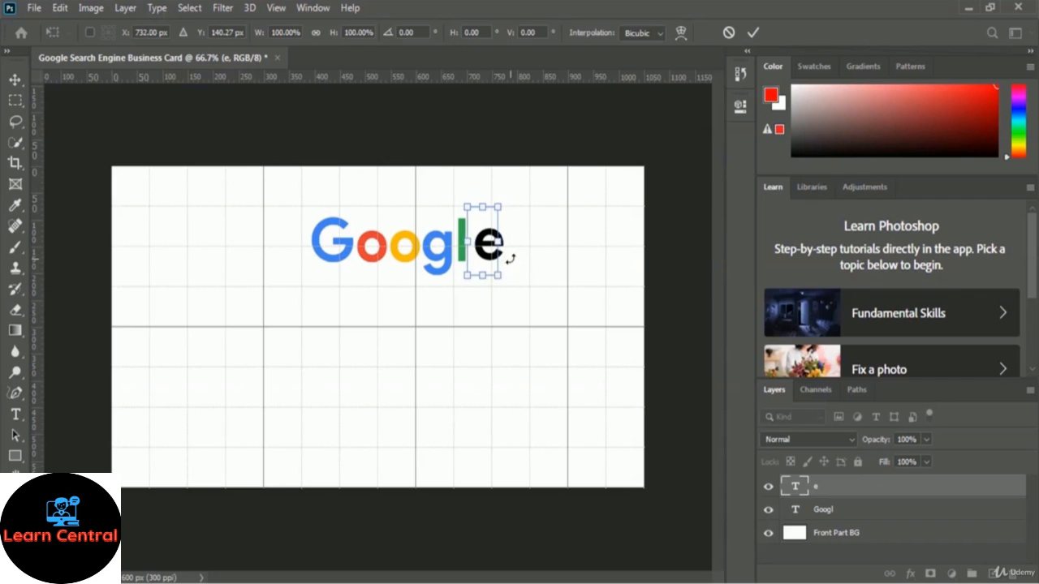
pyautogui.press('Right')
pyautogui.press('Right')
pyautogui.press('Right')
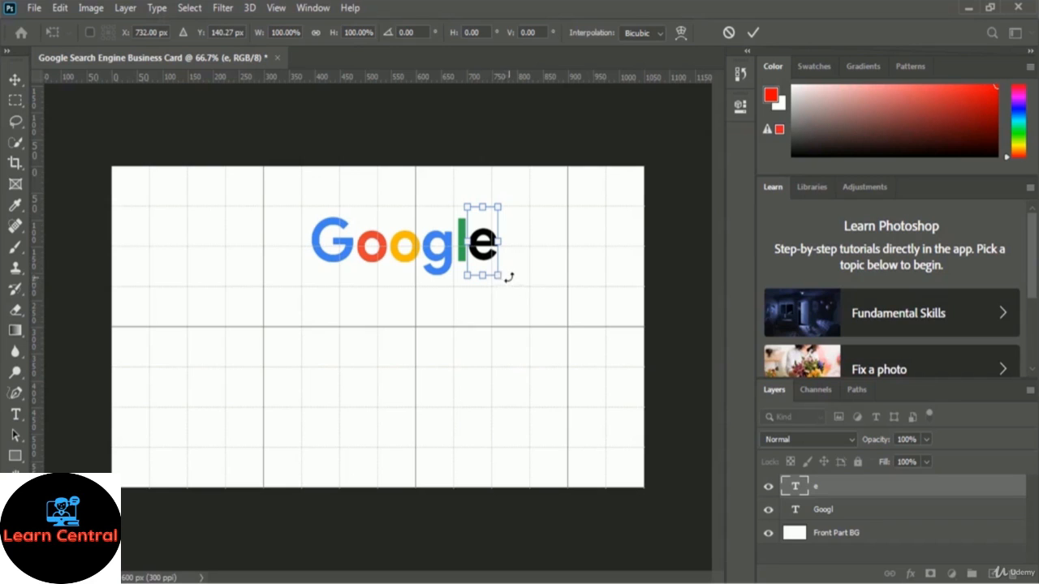
pyautogui.moveTo(505, 279); pyautogui.dragTo(528, 271)
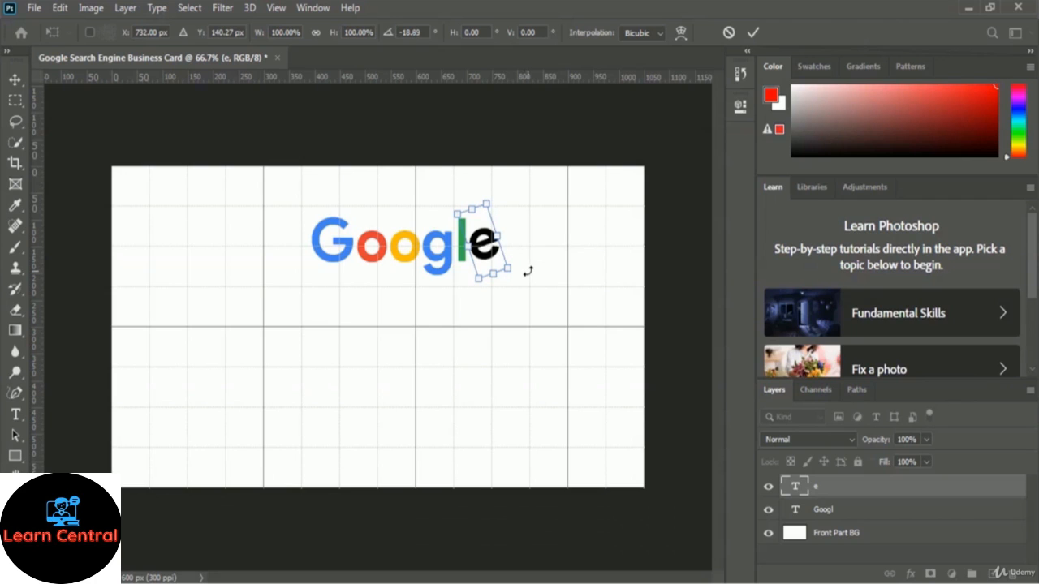
pyautogui.click(753, 33)
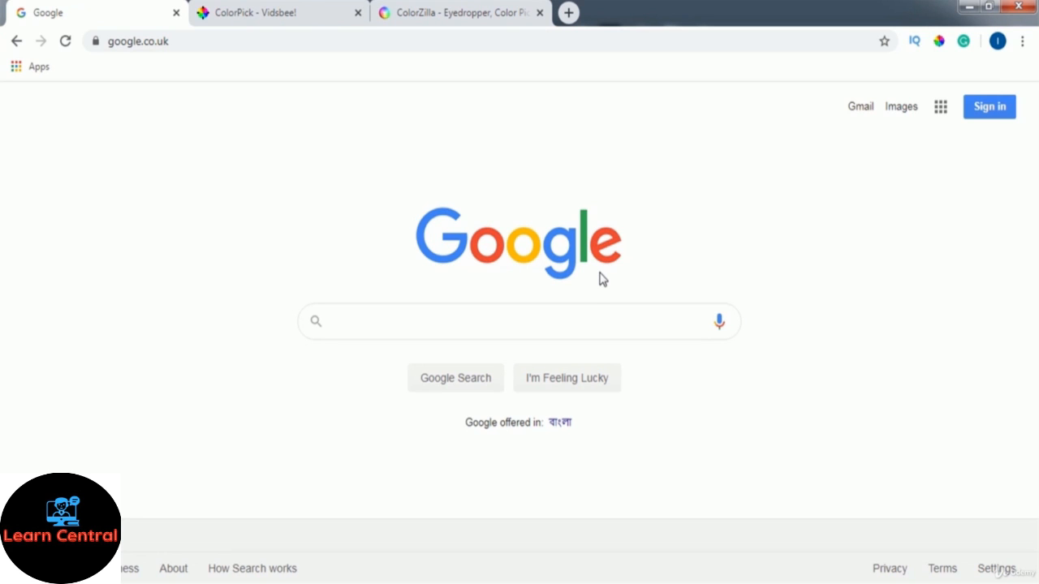
# Sample the logo's red e with ColorPick and copy its hex code EA4335
pyautogui.hotkey('alt', 'p')
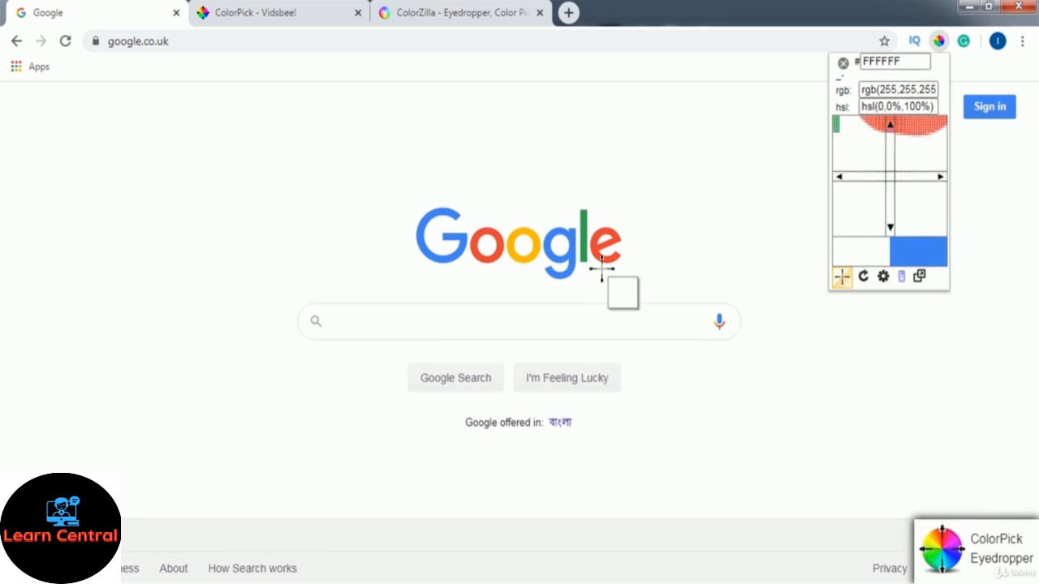
pyautogui.click(600, 250)
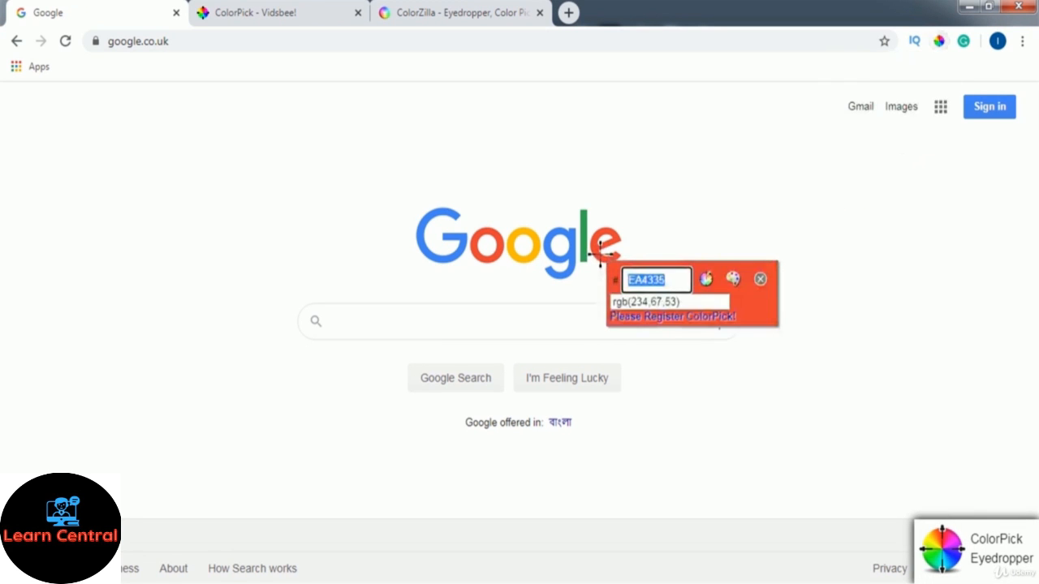
pyautogui.rightClick(650, 280)
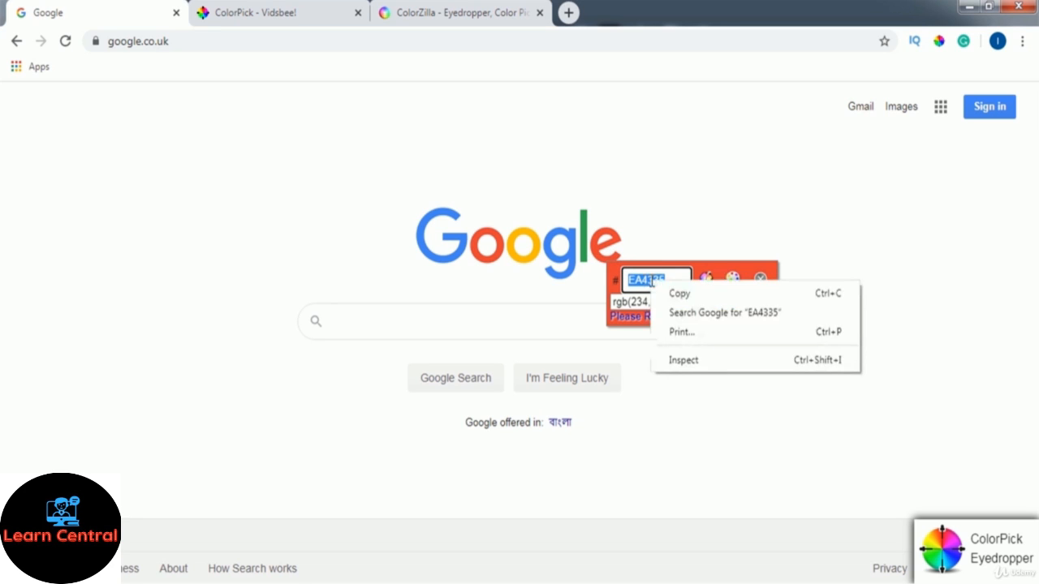
pyautogui.click(712, 296)
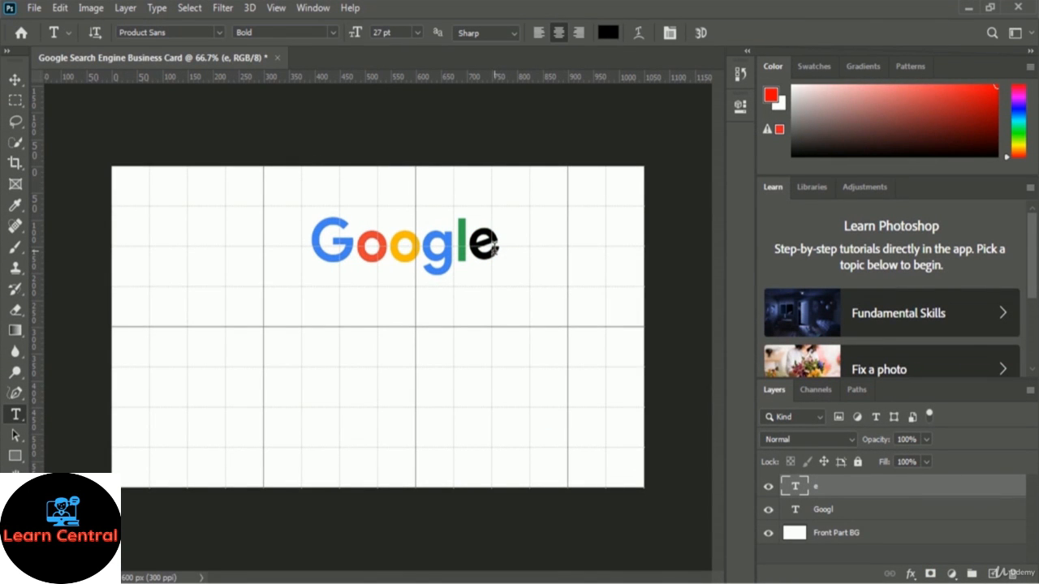
# Select the tilted e and set its text colour to EA4335 red
pyautogui.click(493, 248)
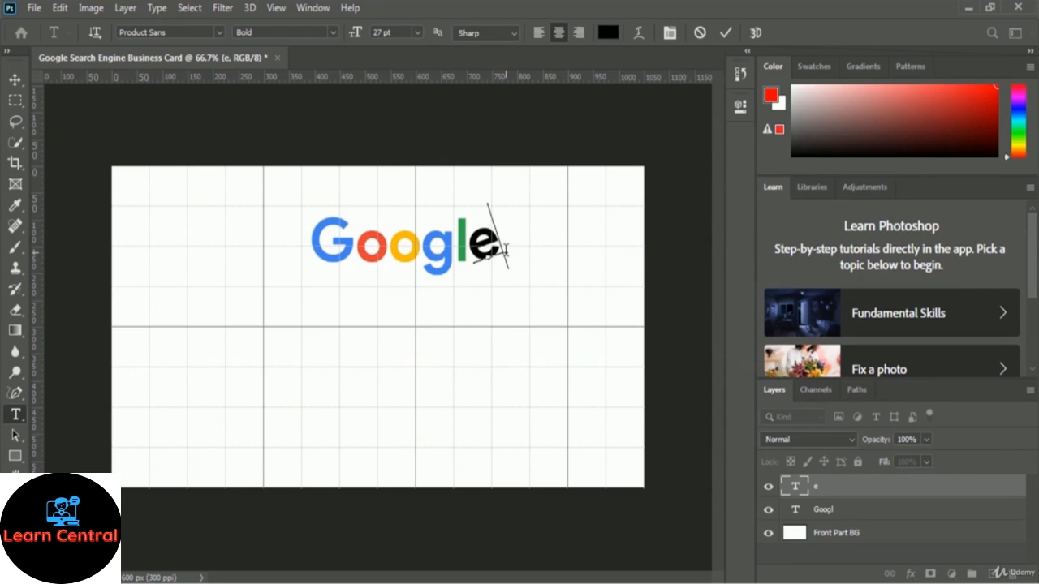
pyautogui.hotkey('ctrl', 'a')
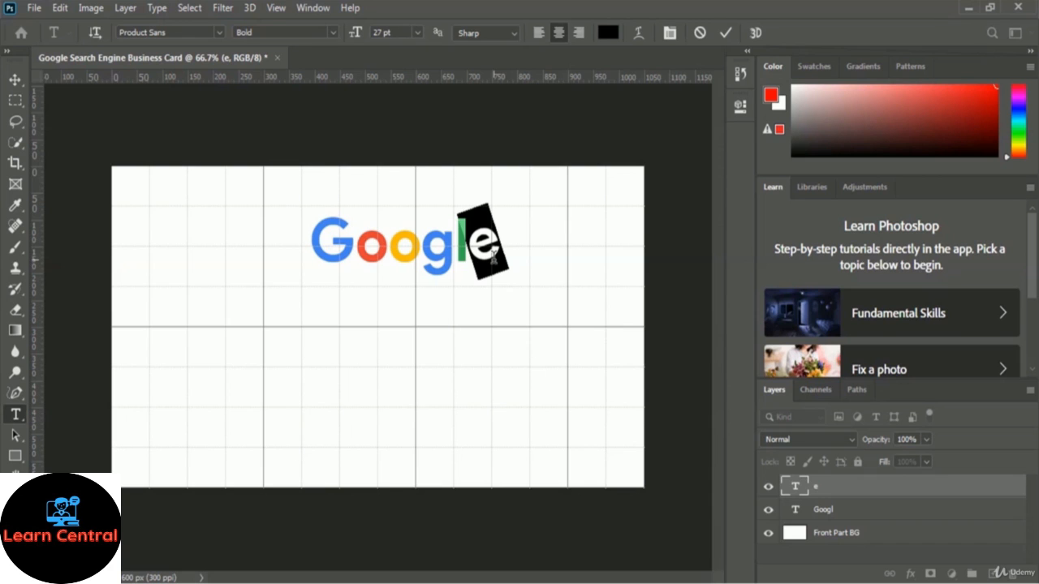
pyautogui.click(608, 34)
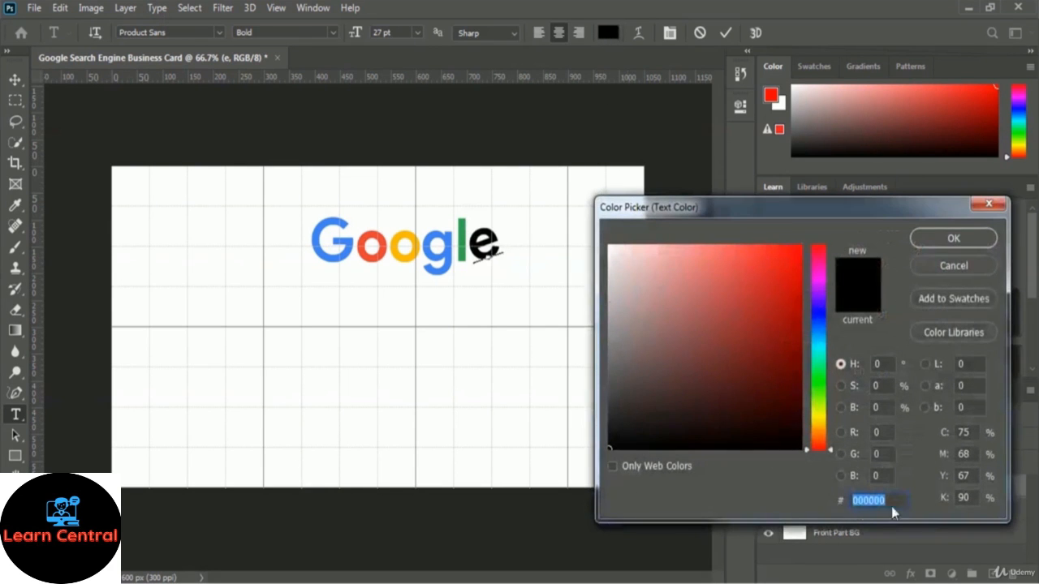
pyautogui.hotkey('ctrl', 'v')
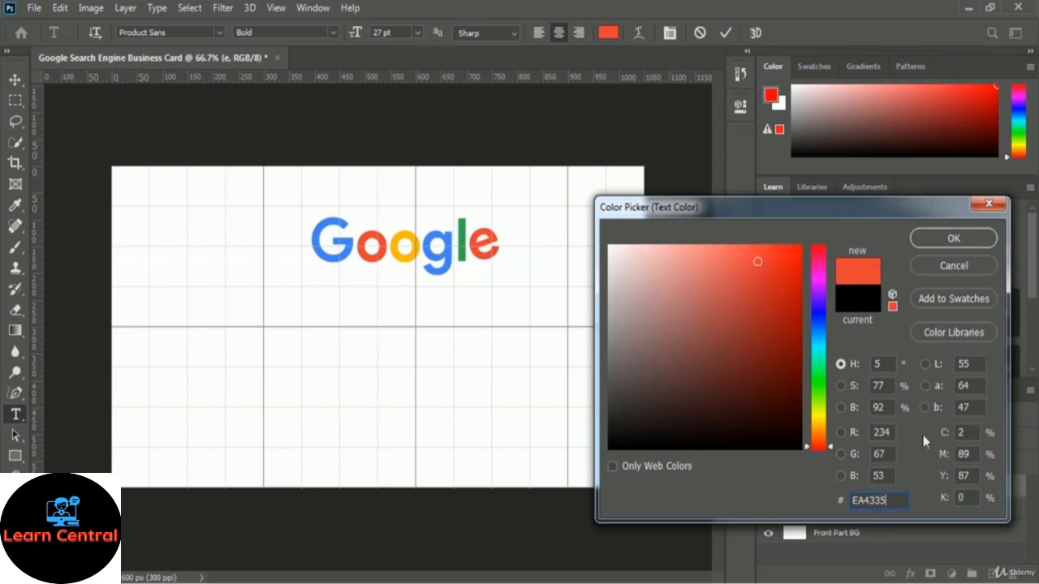
pyautogui.click(974, 239)
pyautogui.click(511, 242)
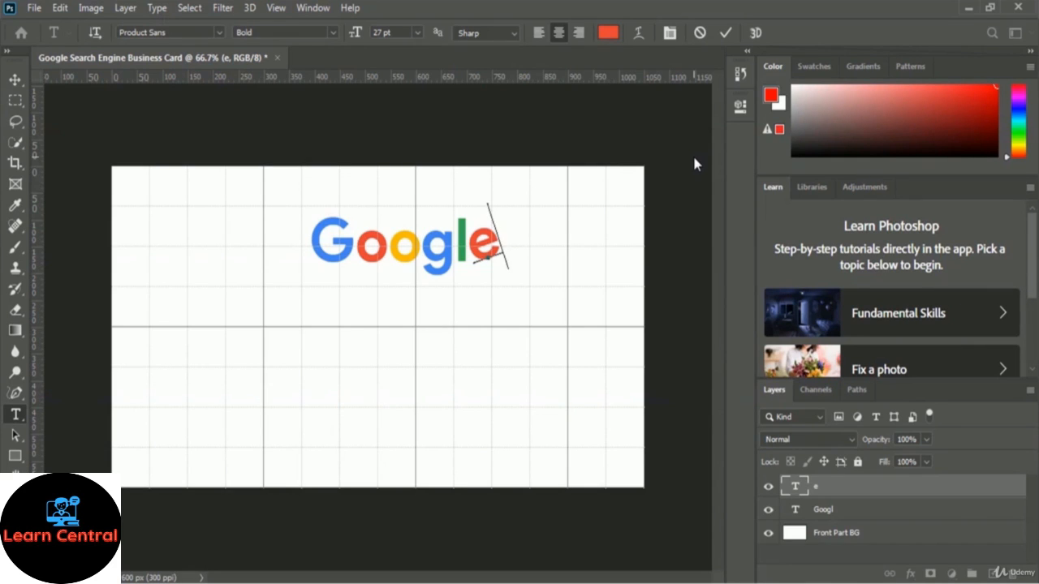
# Convert the Googl and e text layers together into one smart object
pyautogui.click(725, 34)
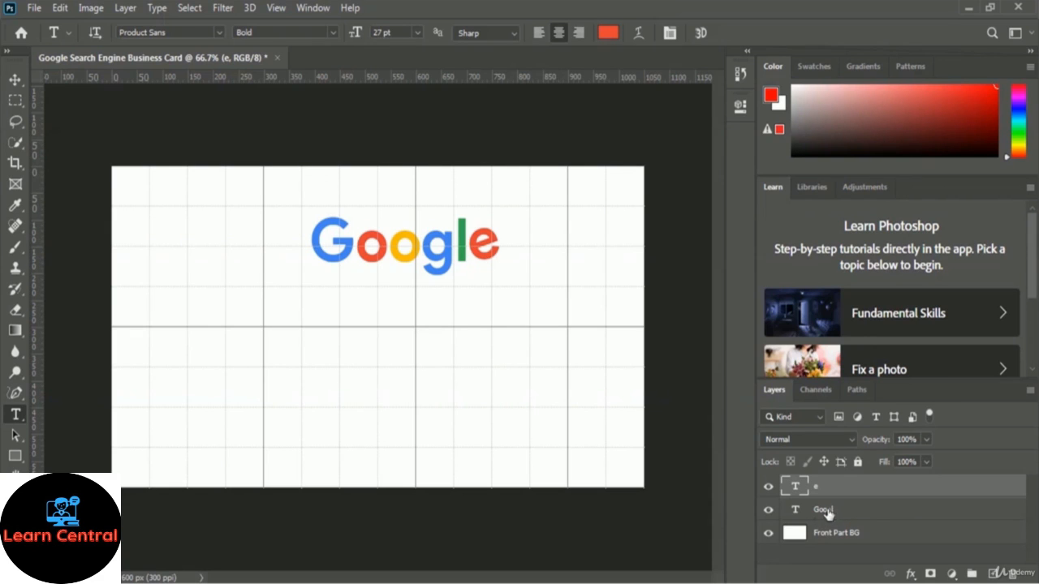
pyautogui.keyDown('shift'); pyautogui.click(826, 511); pyautogui.keyUp('shift')
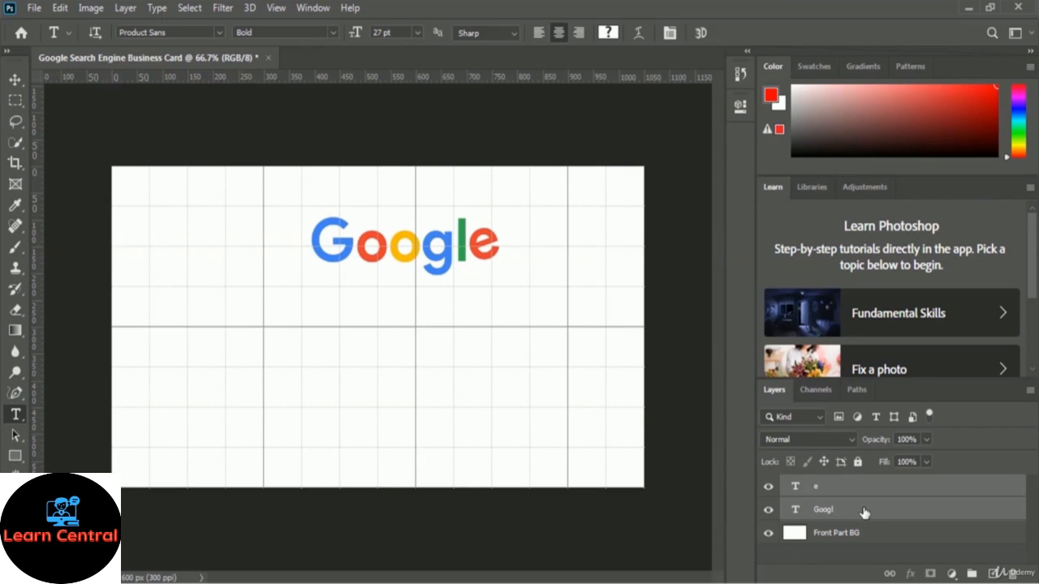
pyautogui.rightClick(864, 512)
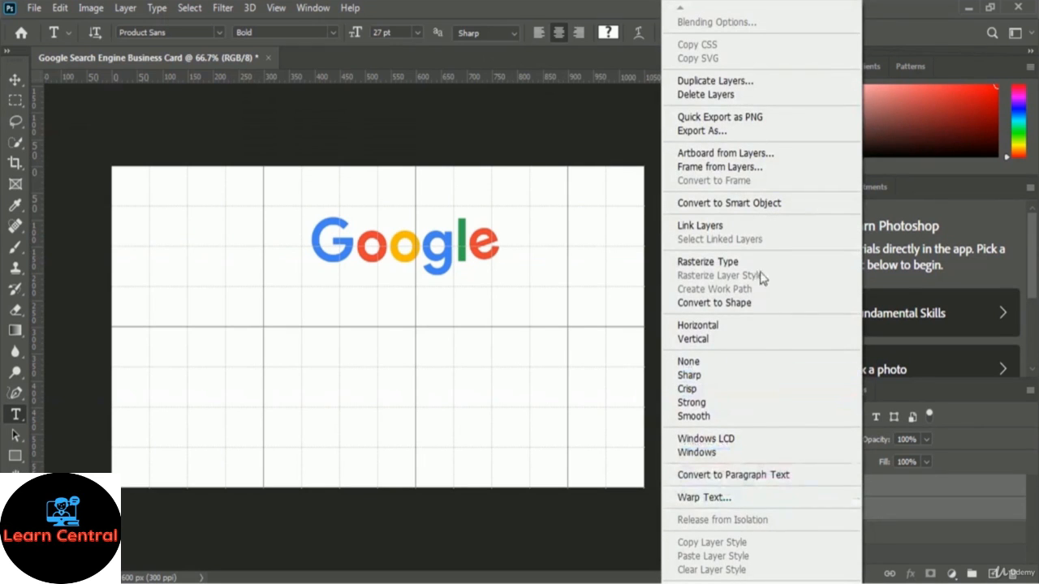
pyautogui.click(800, 204)
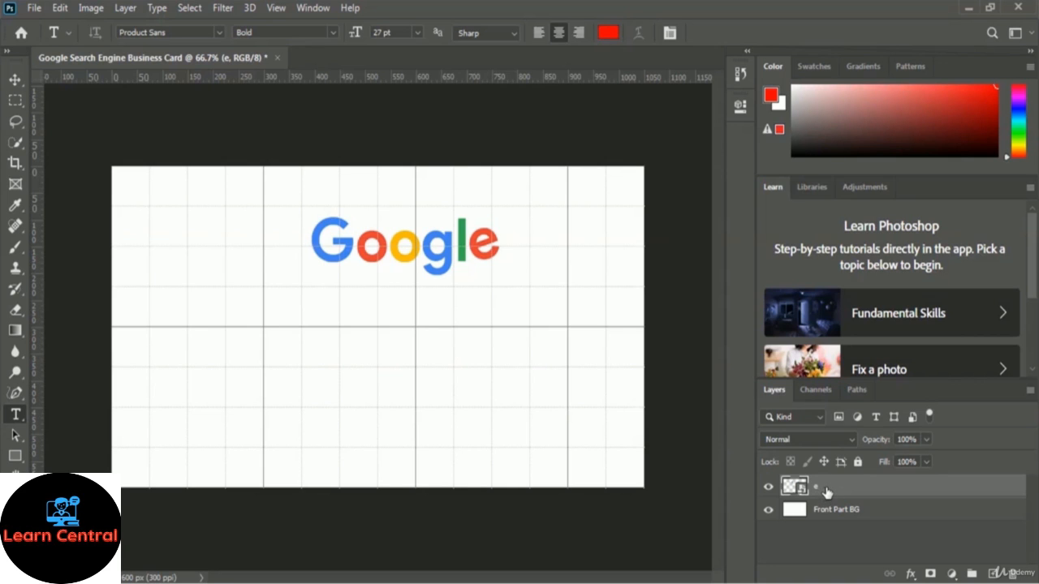
# Rename the smart object layer 'Google Logo'
pyautogui.doubleClick(826, 489)
pyautogui.write('Google Logo')
pyautogui.press('Return')
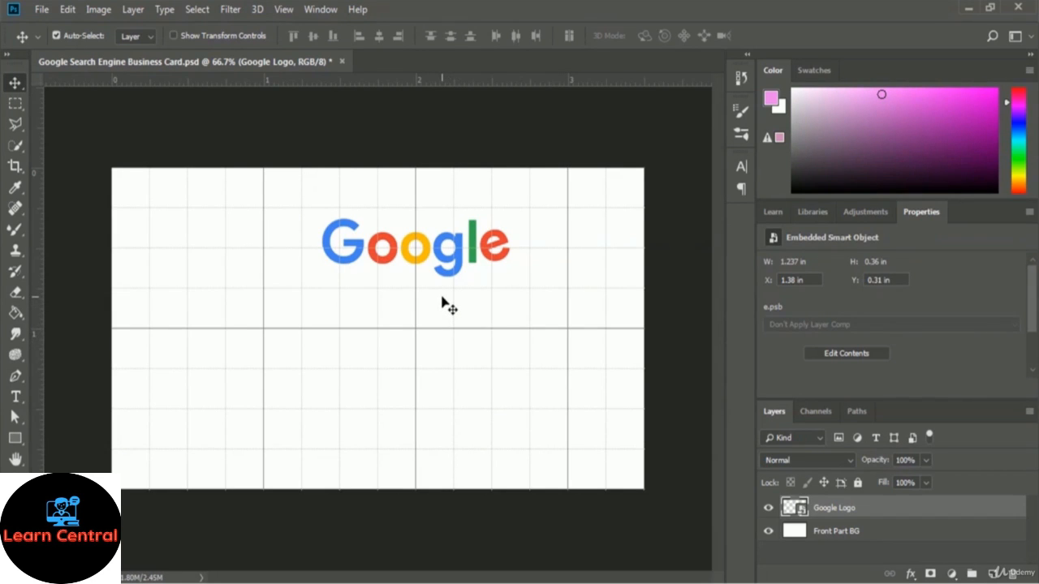
# Enable View > Show > Smart Guides and check the logo's distances to the card edges
pyautogui.press('ctrl')
pyautogui.click(291, 10)
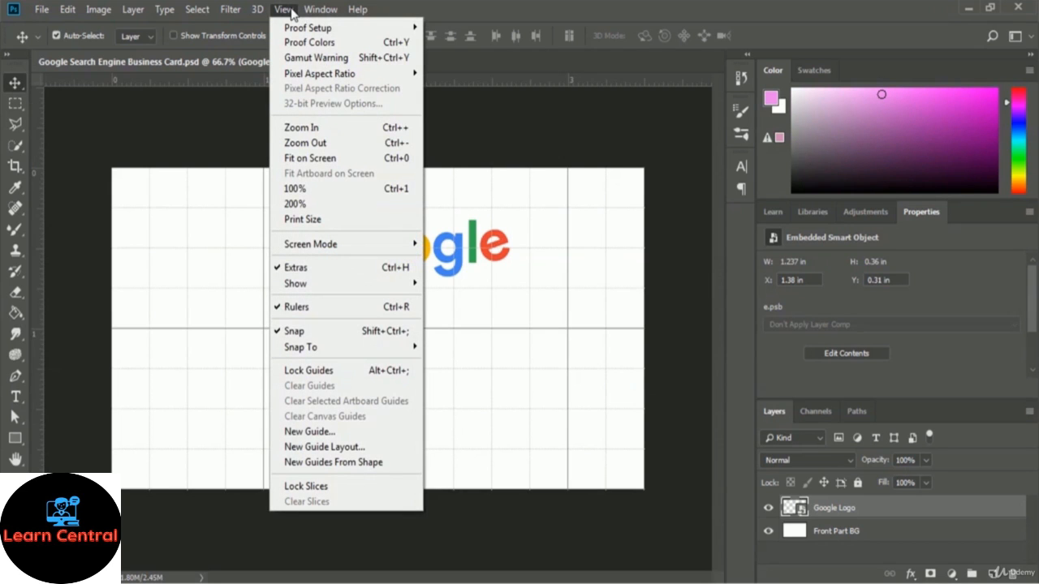
pyautogui.moveTo(319, 282)
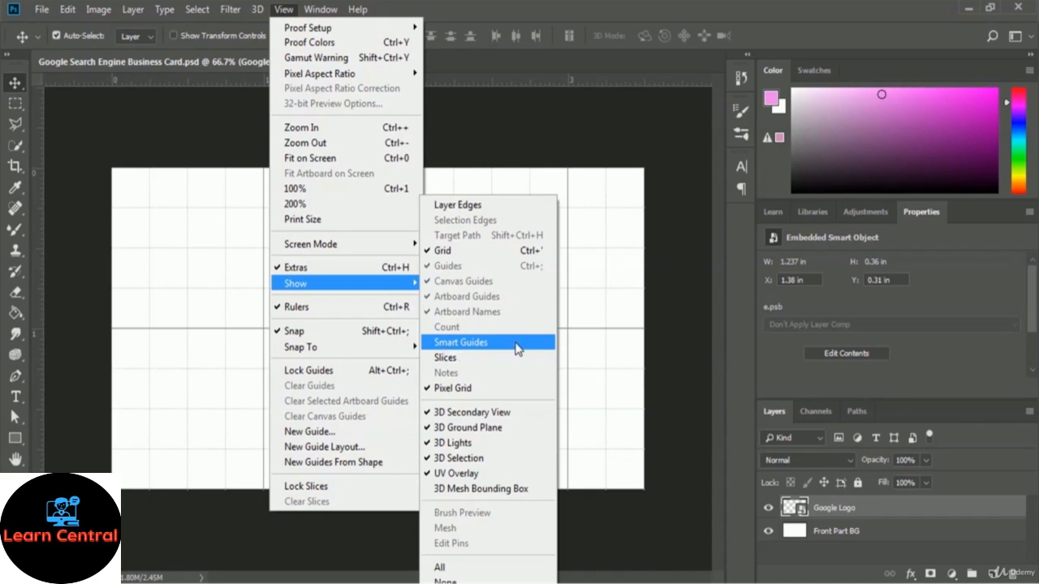
pyautogui.click(490, 346)
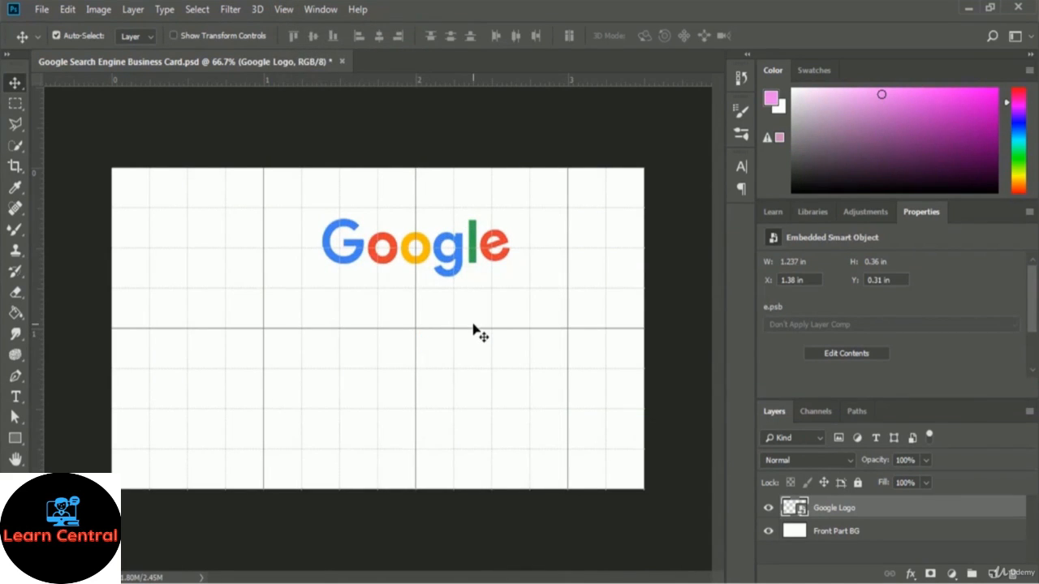
pyautogui.press('ctrl')
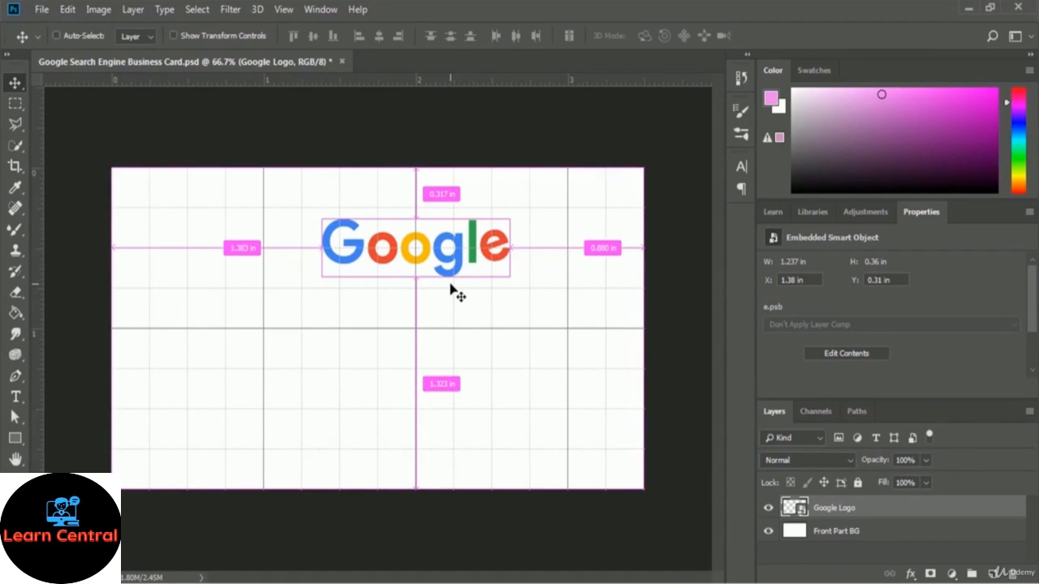
# Select Front Part BG with the Google Logo layer and align their horizontal centres
pyautogui.press('ctrl')
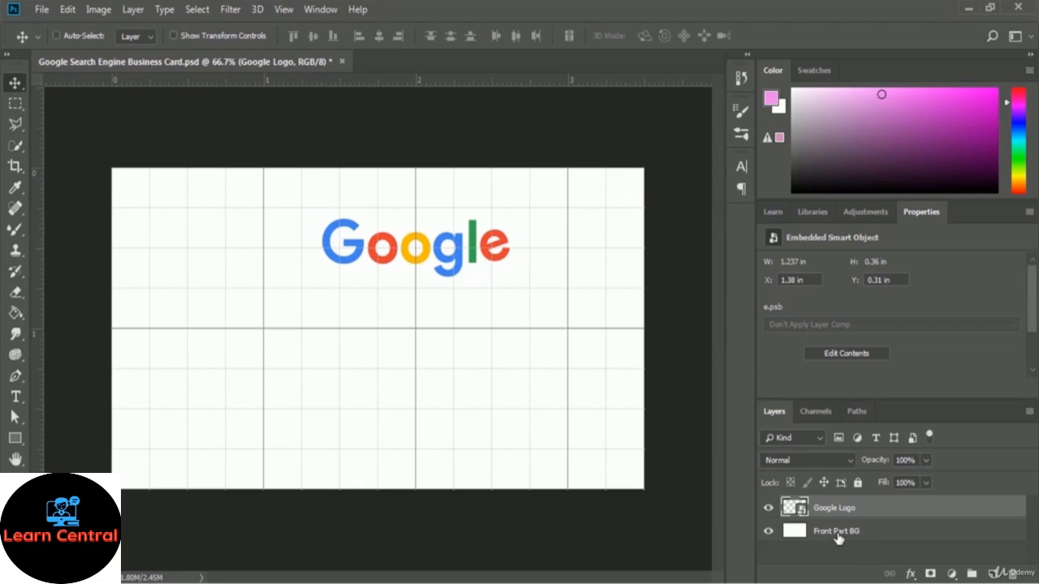
pyautogui.keyDown('ctrl'); pyautogui.click(838, 535); pyautogui.keyUp('ctrl')
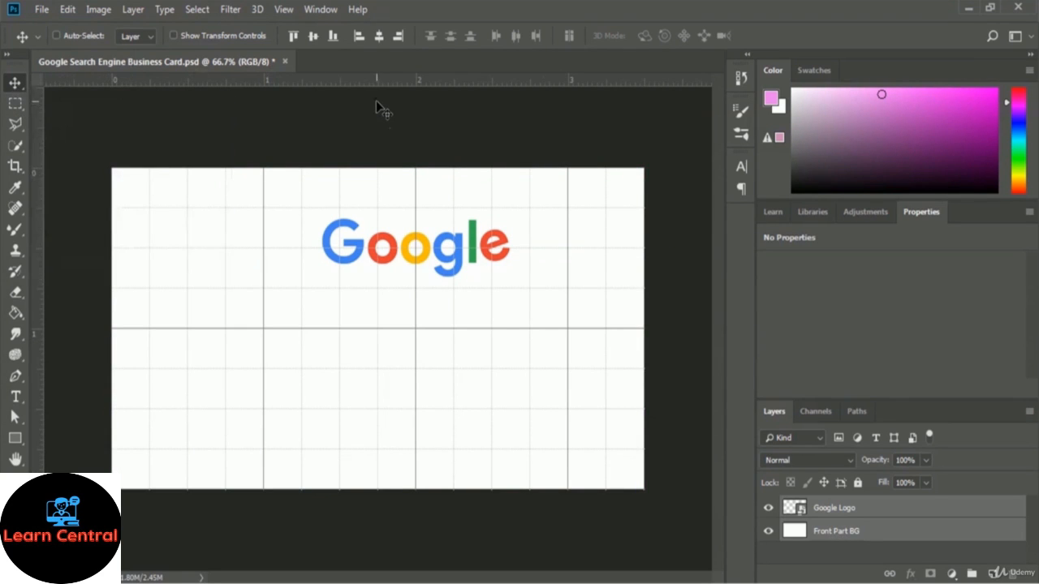
pyautogui.click(378, 36)
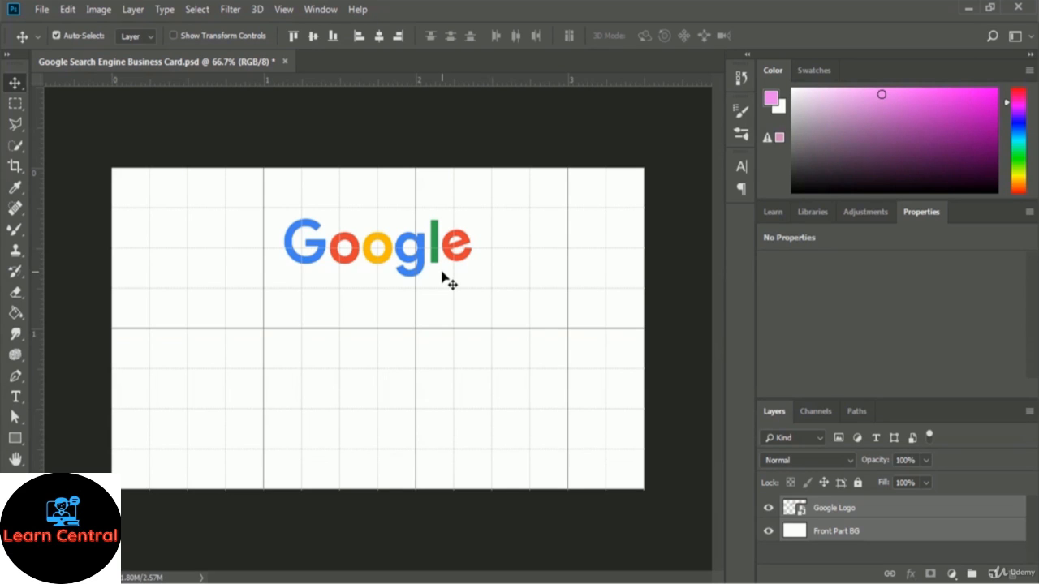
# Glance at the Google homepage reference in Chrome, then return to the Photoshop business card
pyautogui.hotkey('alt', 'Tab')
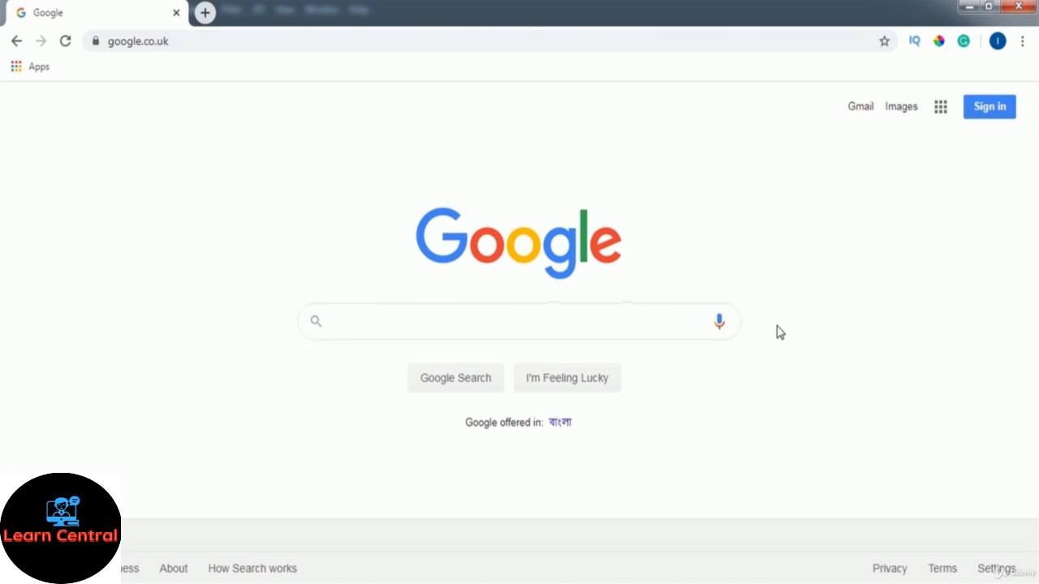
pyautogui.hotkey('alt', 'Tab')
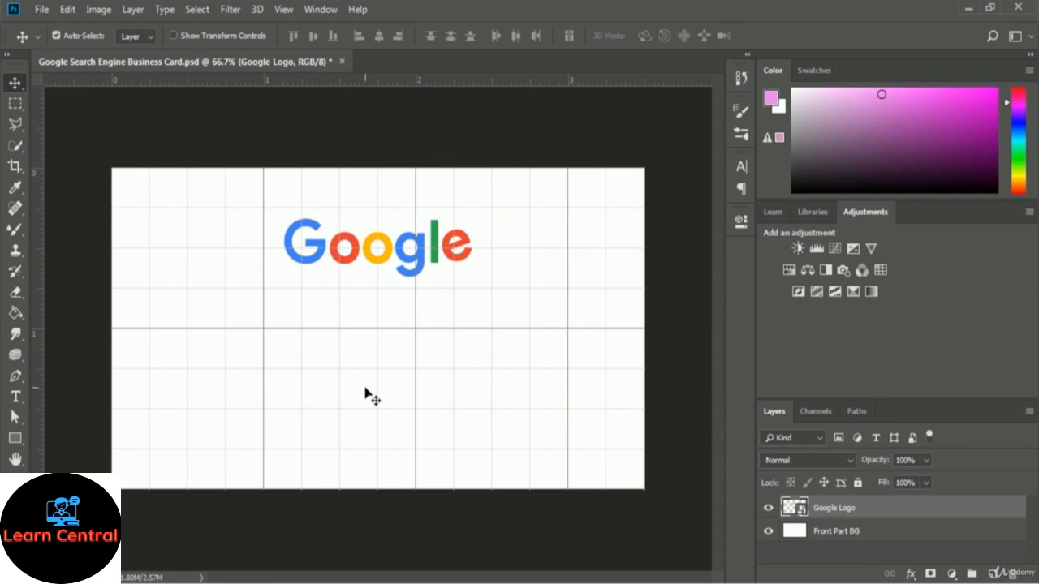
# Draw a 750 × 75 px pink rectangle under the logo with 35 px rounded corners
pyautogui.click(13, 438)
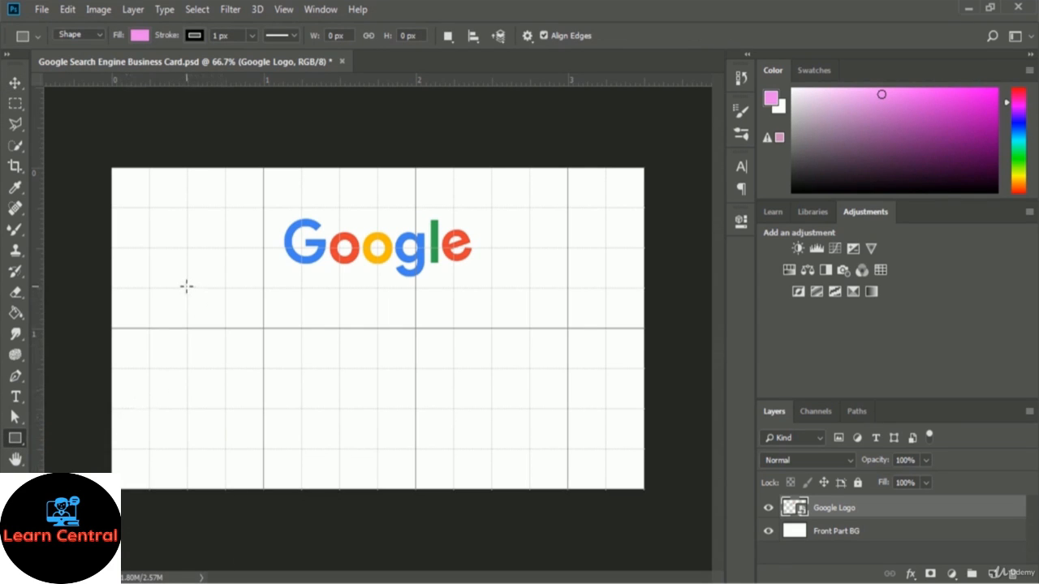
pyautogui.moveTo(187, 287); pyautogui.dragTo(570, 323)
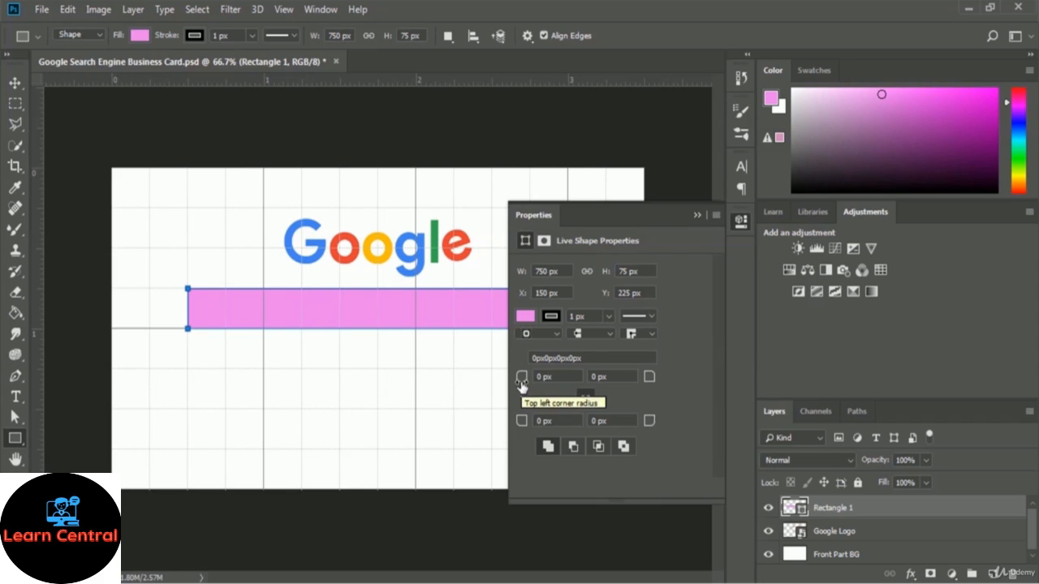
pyautogui.moveTo(521, 385); pyautogui.dragTo(549, 391)
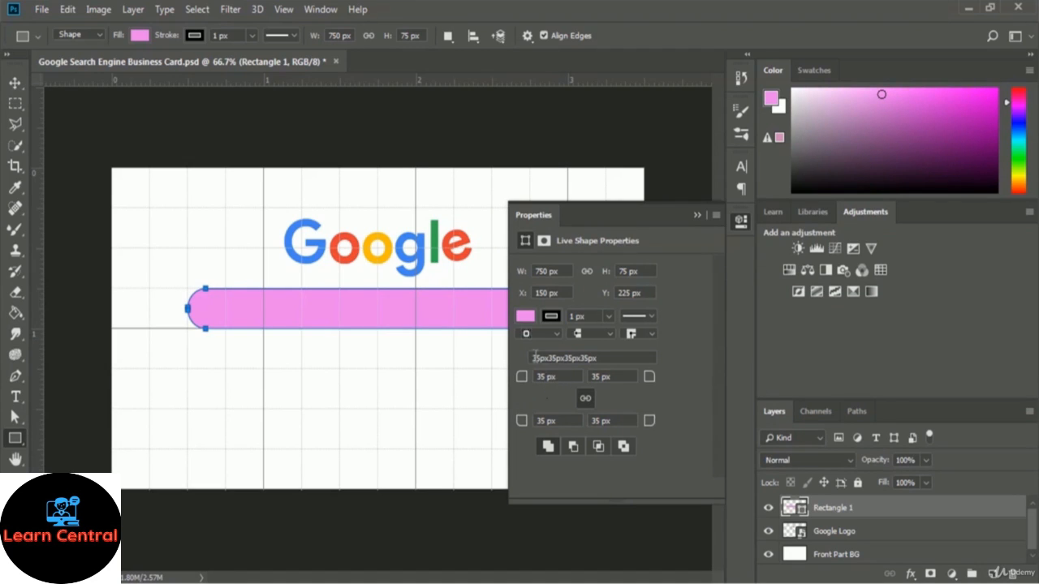
pyautogui.click(698, 216)
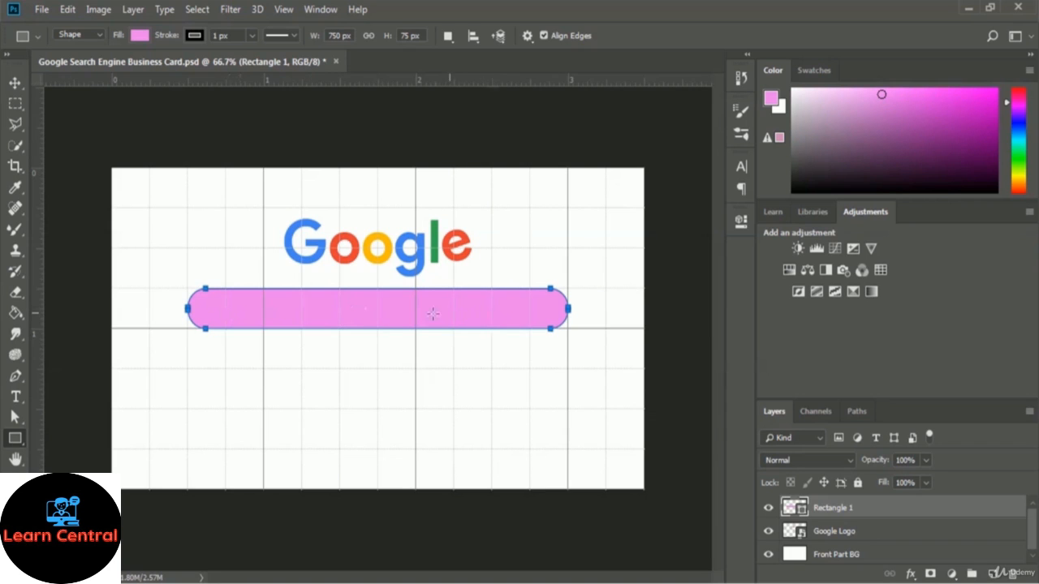
# Remove the bar's fill and give it a 3 px stroke
pyautogui.click(135, 35)
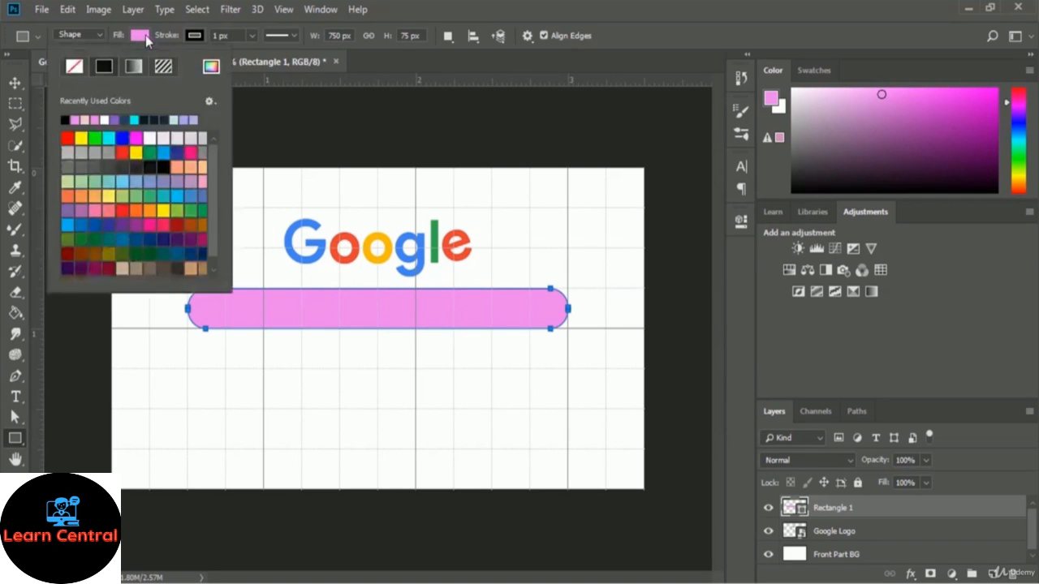
pyautogui.click(75, 68)
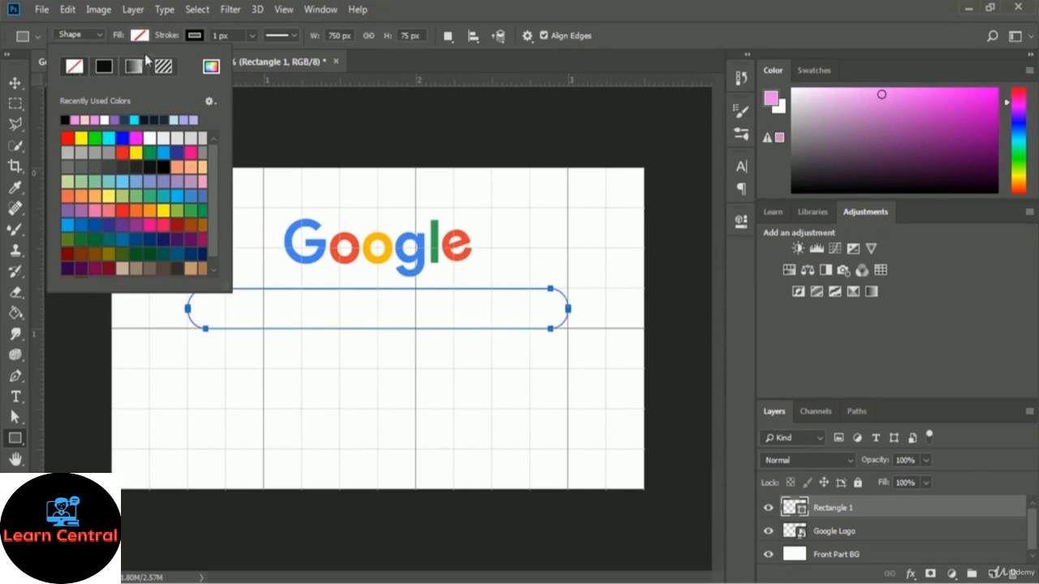
pyautogui.click(253, 35)
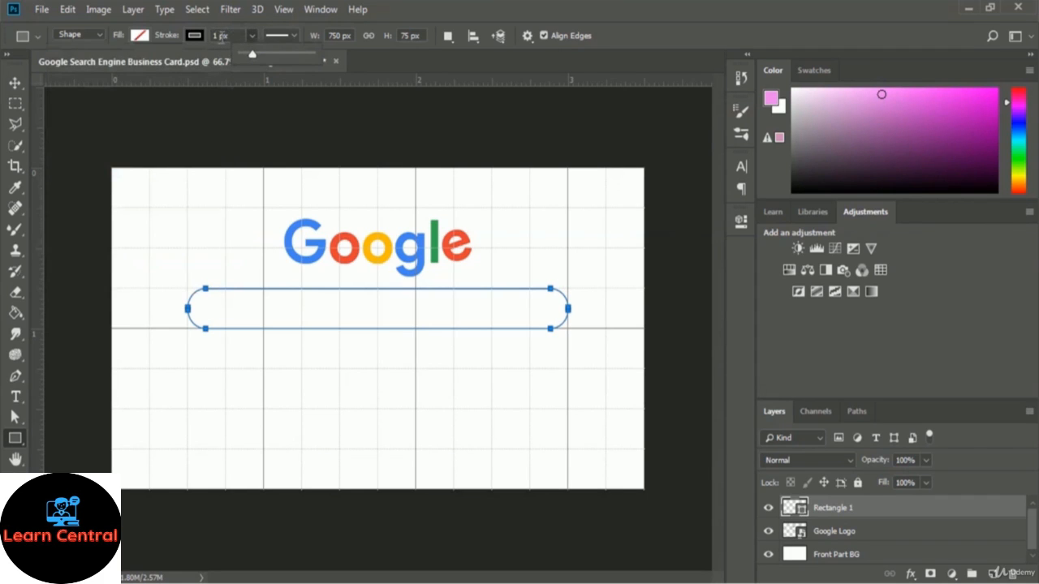
pyautogui.click(215, 36)
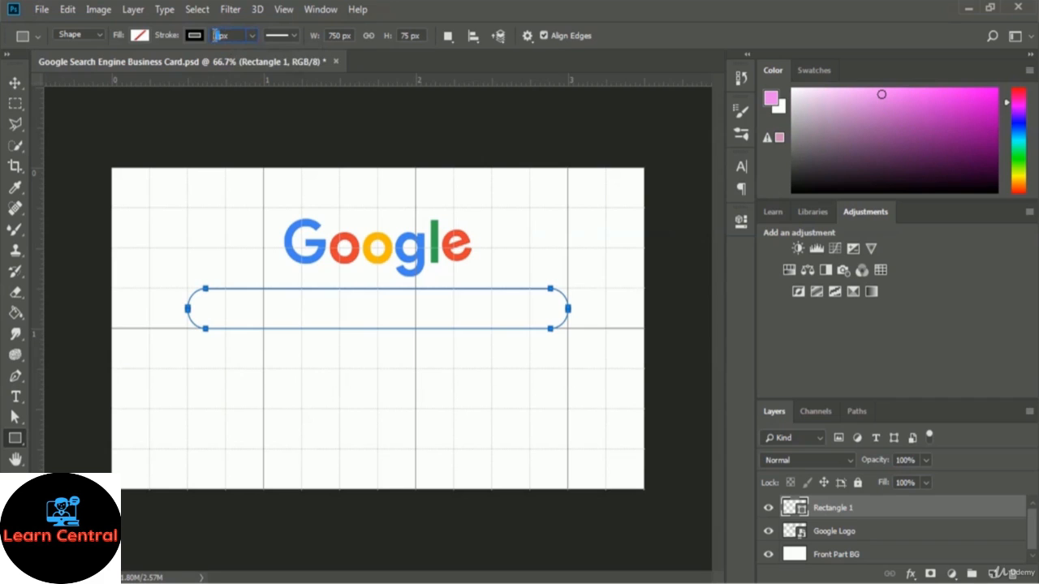
pyautogui.write('3')
pyautogui.press('Return')
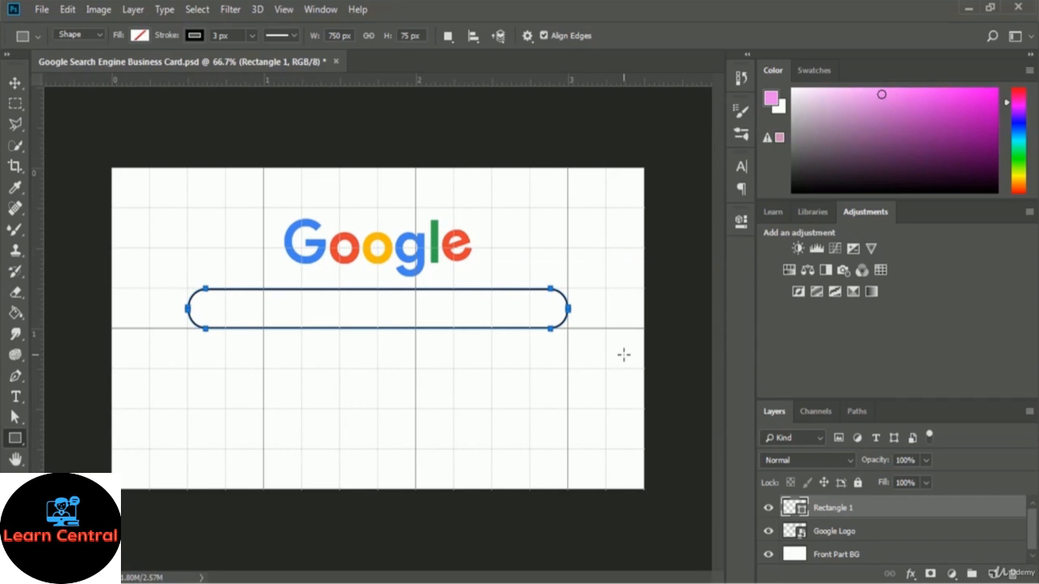
pyautogui.hotkey('ctrl', 'Return')
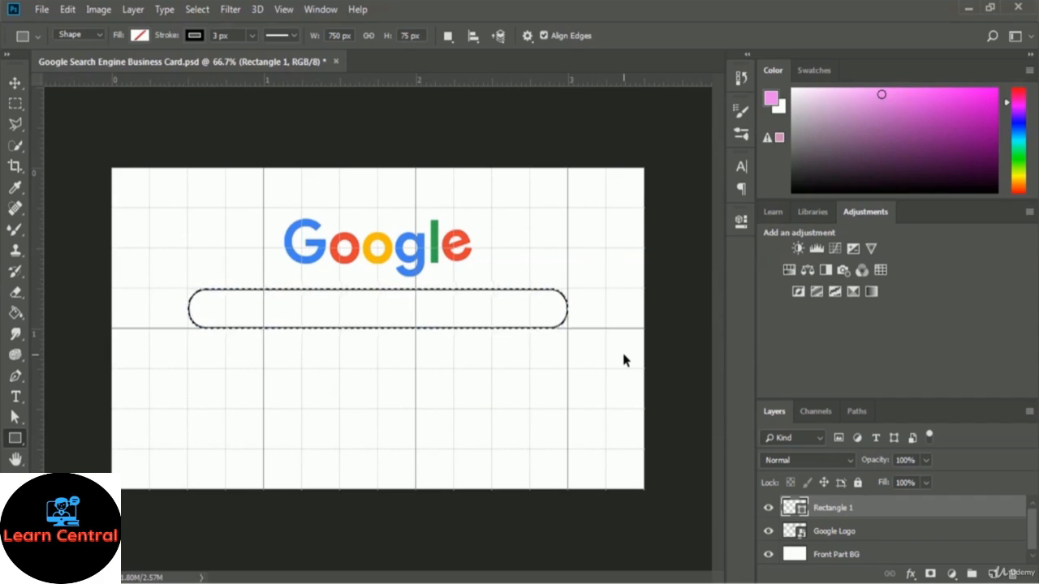
pyautogui.hotkey('ctrl', 'd')
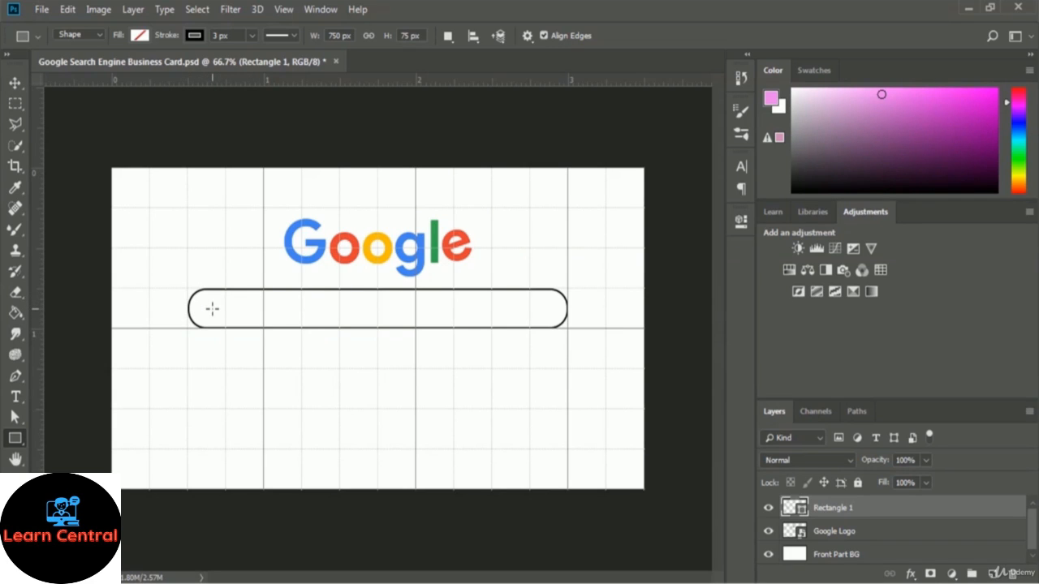
# Rename the Rectangle 1 layer to 'Search Bar'
pyautogui.doubleClick(834, 507)
pyautogui.write('Search Bar')
pyautogui.press('Return')
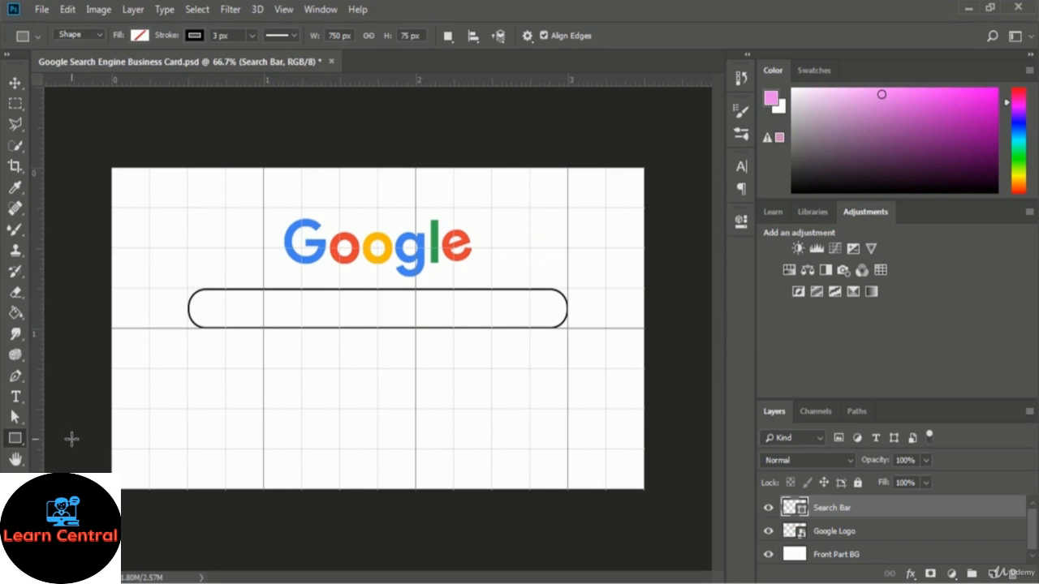
# Switch to the Custom Shape Tool and pick the magnifier from the Shape library
pyautogui.click(15, 438)
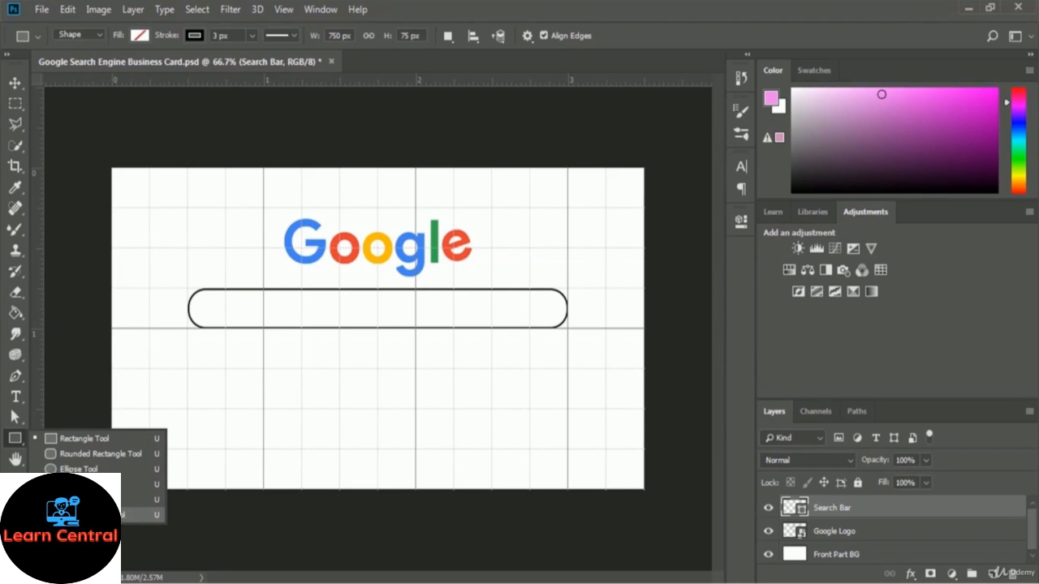
pyautogui.click(106, 514)
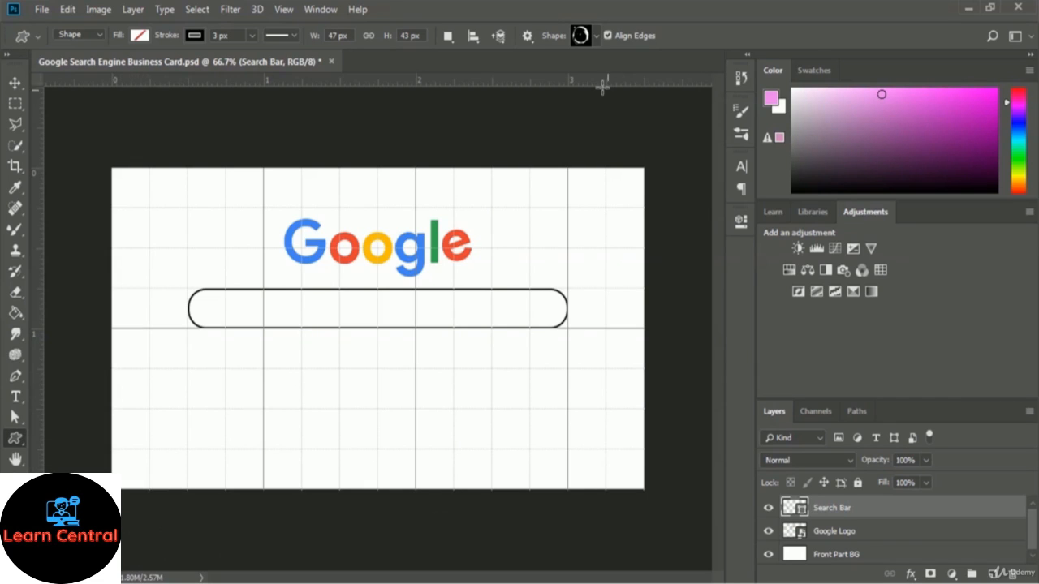
pyautogui.click(597, 36)
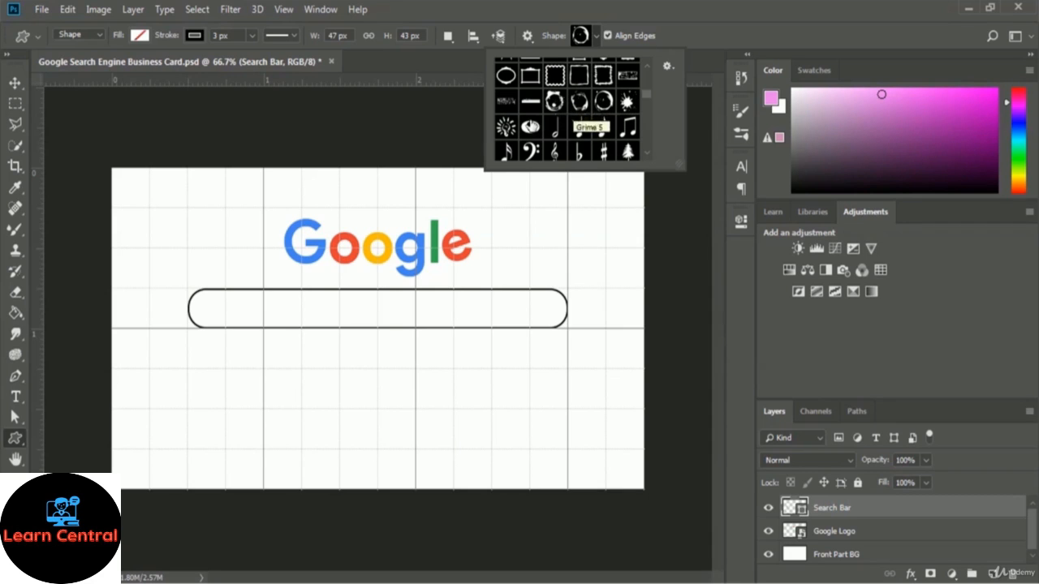
pyautogui.click(530, 127)
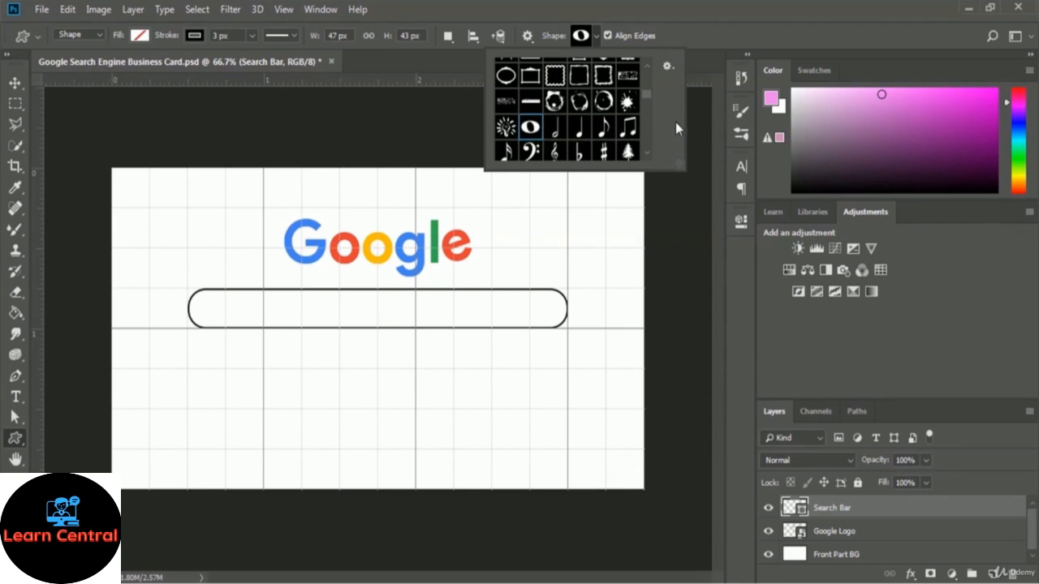
pyautogui.press('Down')
pyautogui.press('Down')
pyautogui.press('Down')
pyautogui.press('Down')
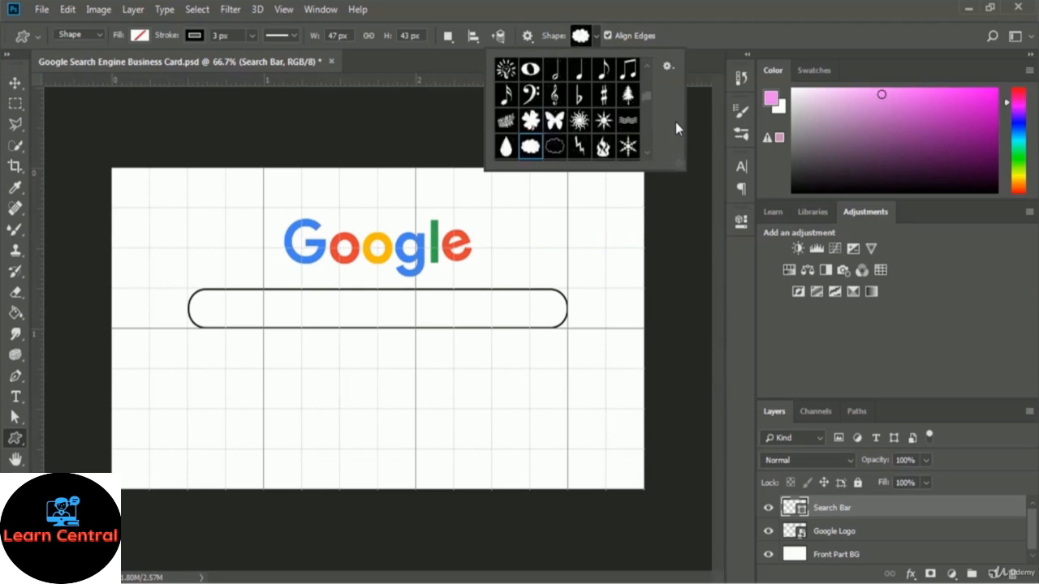
pyautogui.press('Down')
pyautogui.press('Down')
pyautogui.press('Down')
pyautogui.press('Down')
pyautogui.press('Down')
pyautogui.press('Down')
pyautogui.press('Down')
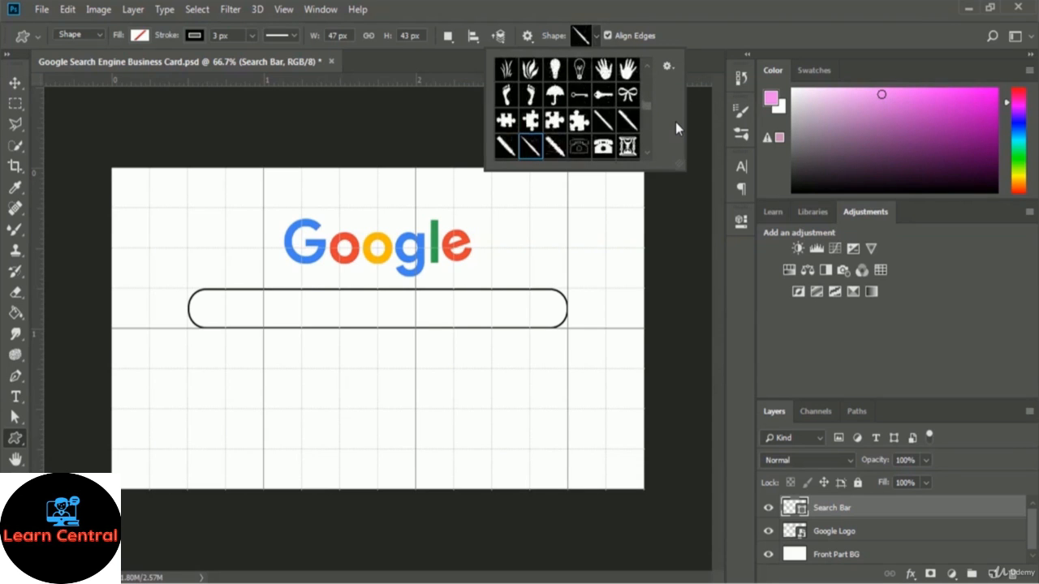
pyautogui.press('Down')
pyautogui.press('Down')
pyautogui.press('Down')
pyautogui.press('Down')
pyautogui.press('Down')
pyautogui.press('Down')
pyautogui.press('Down')
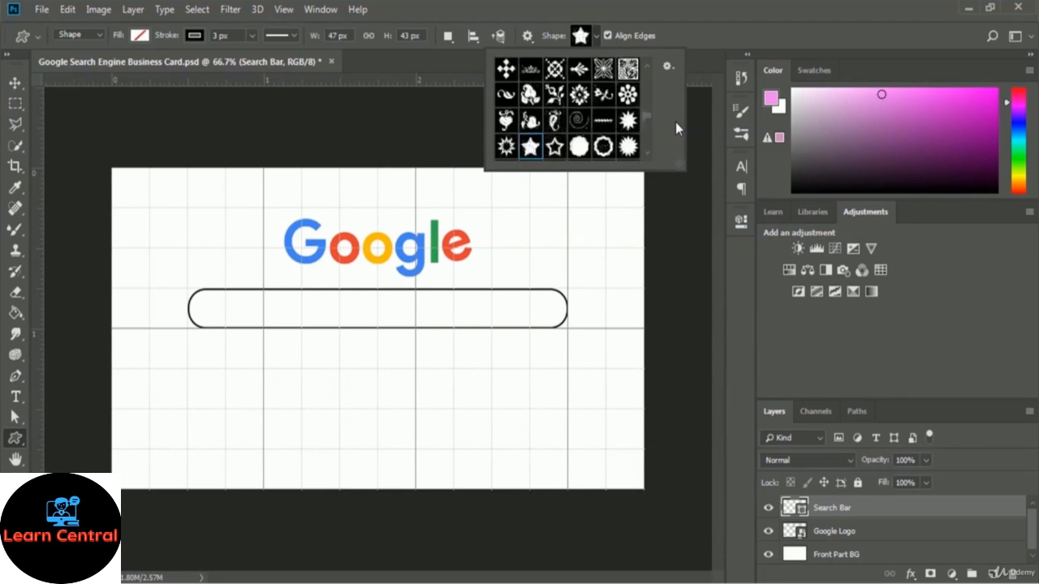
pyautogui.press('Down')
pyautogui.press('Down')
pyautogui.press('Down')
pyautogui.press('Down')
pyautogui.press('Down')
pyautogui.press('Down')
pyautogui.press('Down')
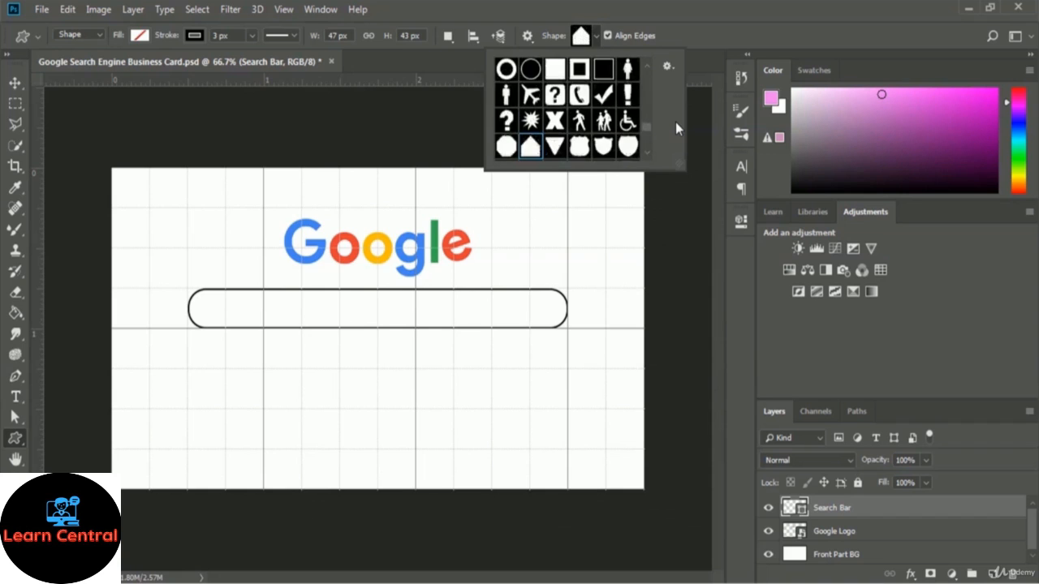
pyautogui.press('Down')
pyautogui.press('Down')
pyautogui.press('Down')
pyautogui.press('Down')
pyautogui.press('Down')
pyautogui.press('Down')
pyautogui.press('Down')
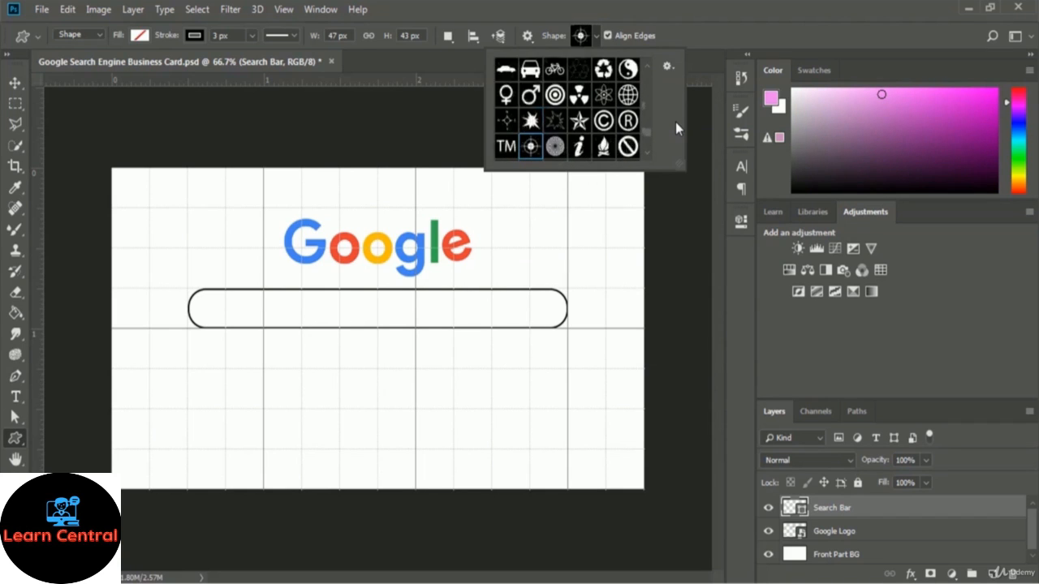
pyautogui.press('Down')
pyautogui.press('Down')
pyautogui.press('Down')
pyautogui.press('Down')
pyautogui.press('Down')
pyautogui.press('Down')
pyautogui.press('Down')
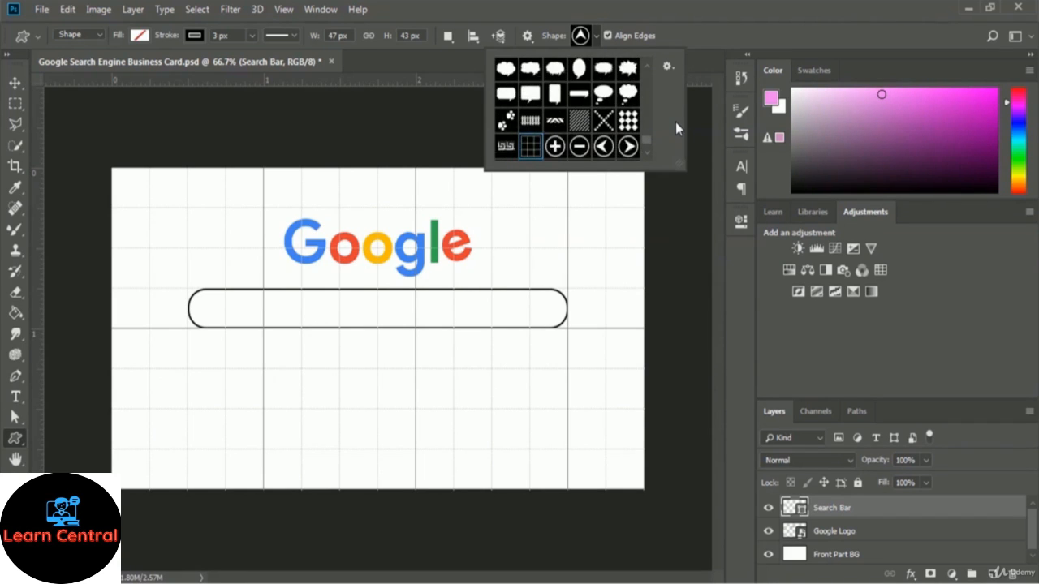
pyautogui.press('Right')
pyautogui.press('Right')
pyautogui.press('Right')
pyautogui.press('Right')
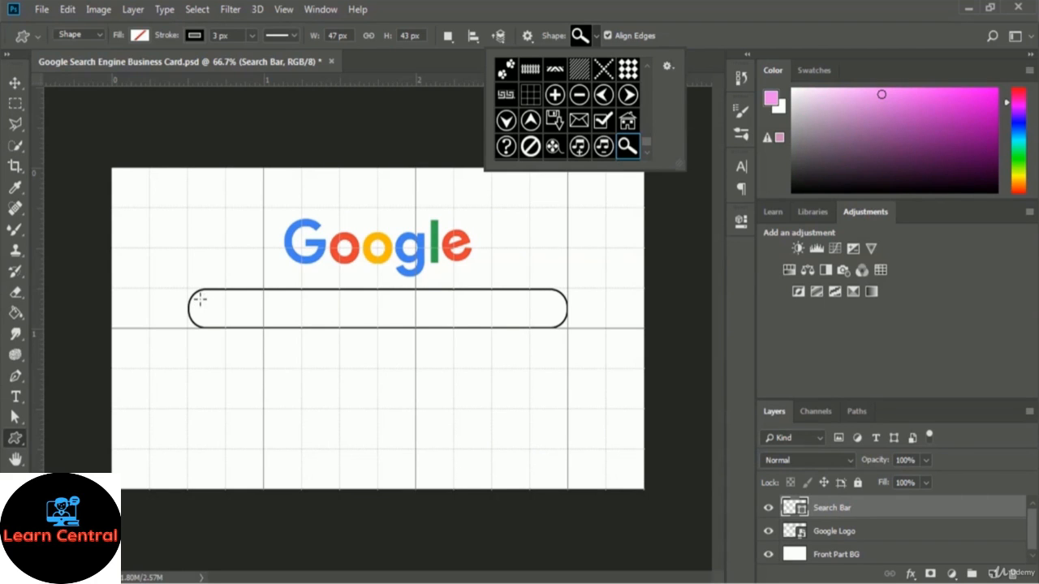
# Draw the magnifier icon inside the search bar's left end
pyautogui.moveTo(200, 300); pyautogui.dragTo(220, 319)
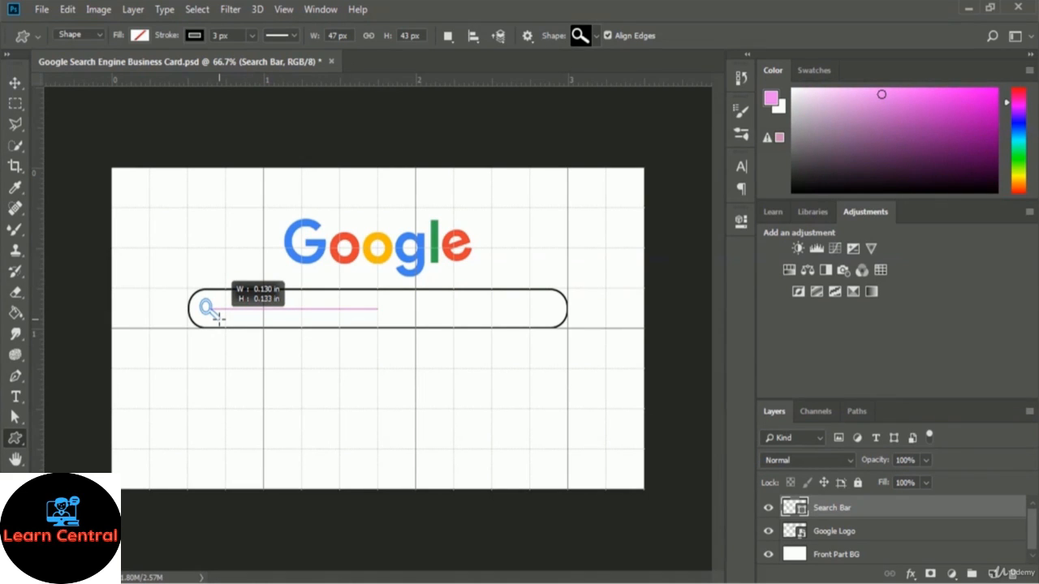
pyautogui.moveTo(218, 317); pyautogui.dragTo(217, 318)
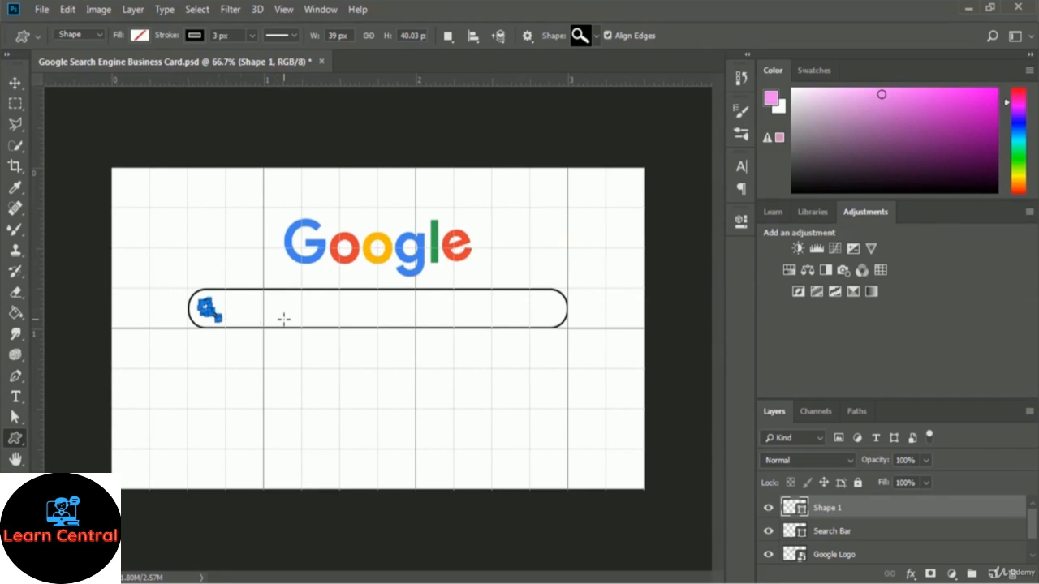
pyautogui.hotkey('ctrl', 'Return')
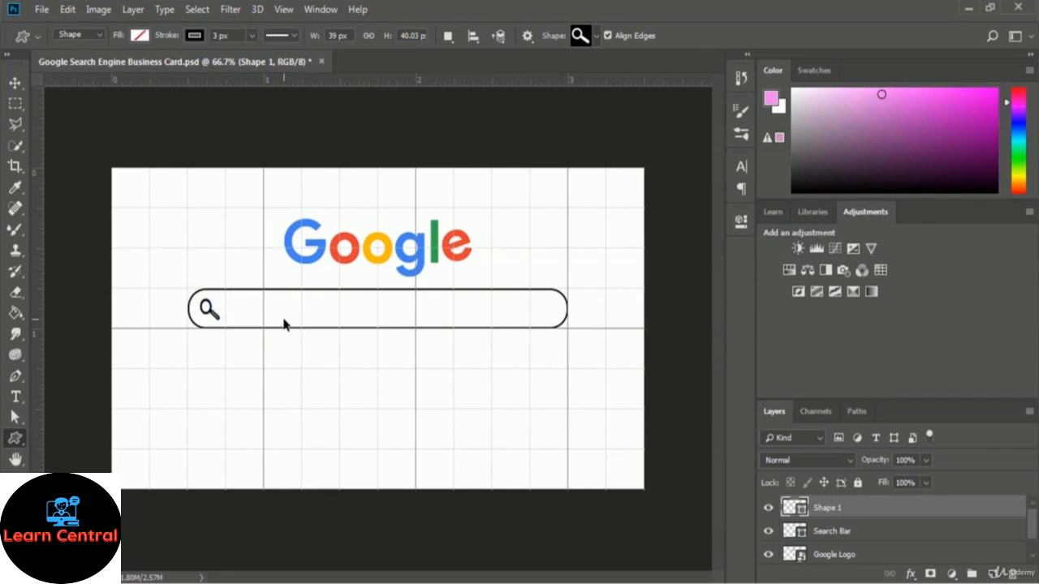
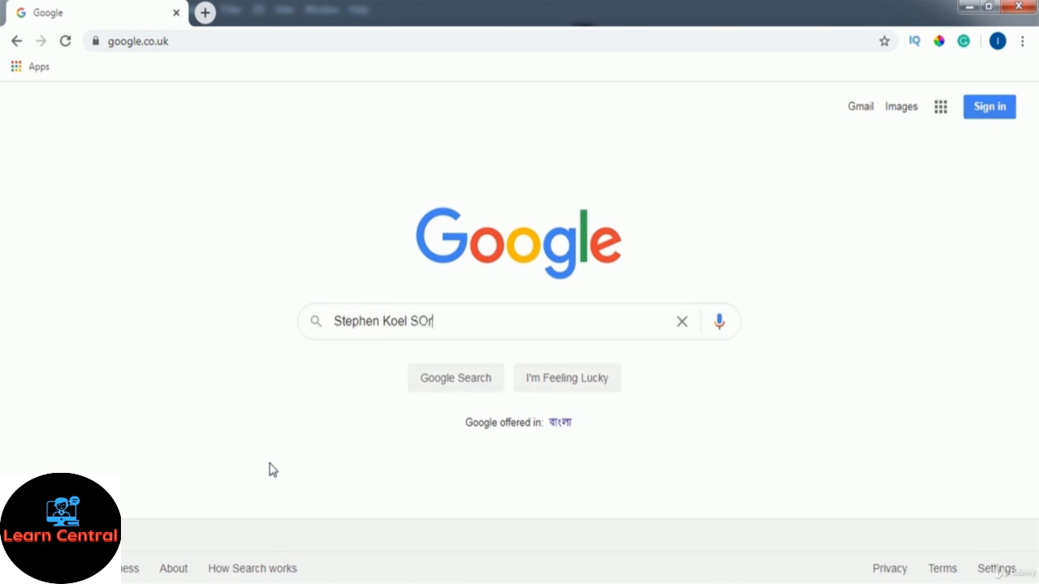
# Type the card owner's full name into Google's search box, fixing the surname typo, then bring up Snipping Tool
pyautogui.write('oren')
pyautogui.hotkey('alt', 'Tab')
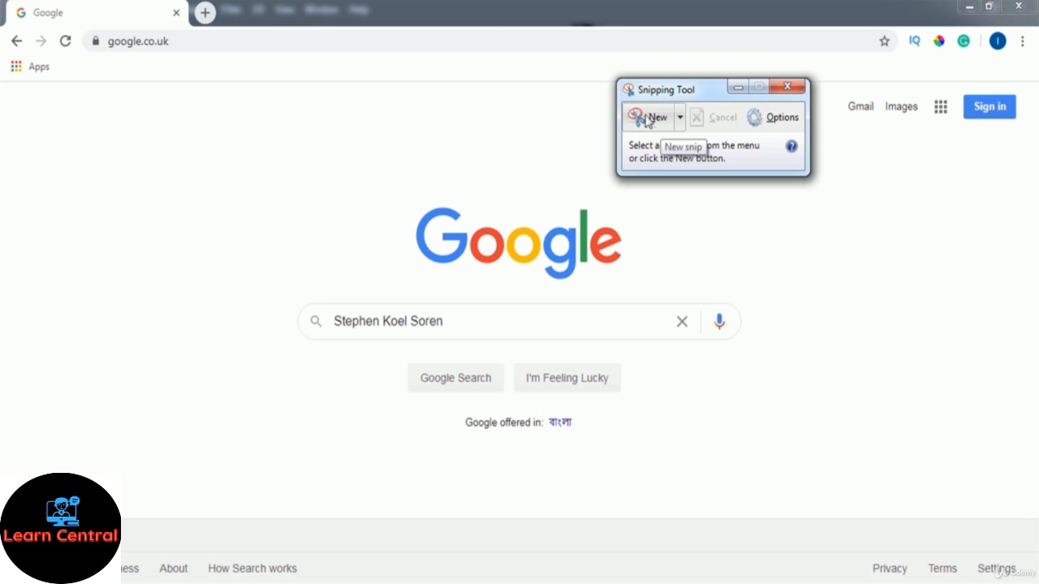
# Snip the typed name and save it as a JPEG in the 03 Business Card Design folder
pyautogui.click(648, 122)
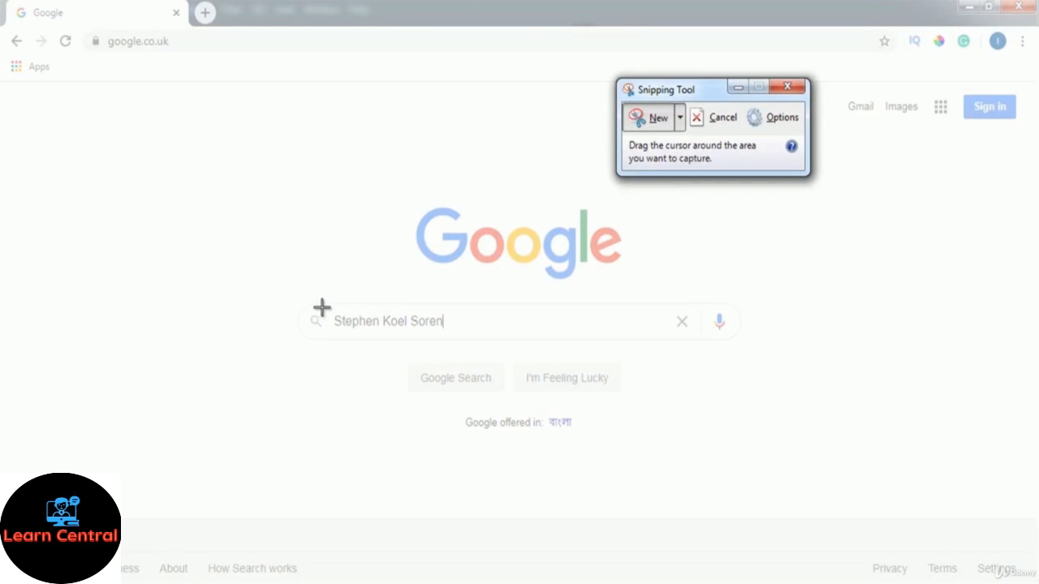
pyautogui.moveTo(330, 308); pyautogui.dragTo(443, 336)
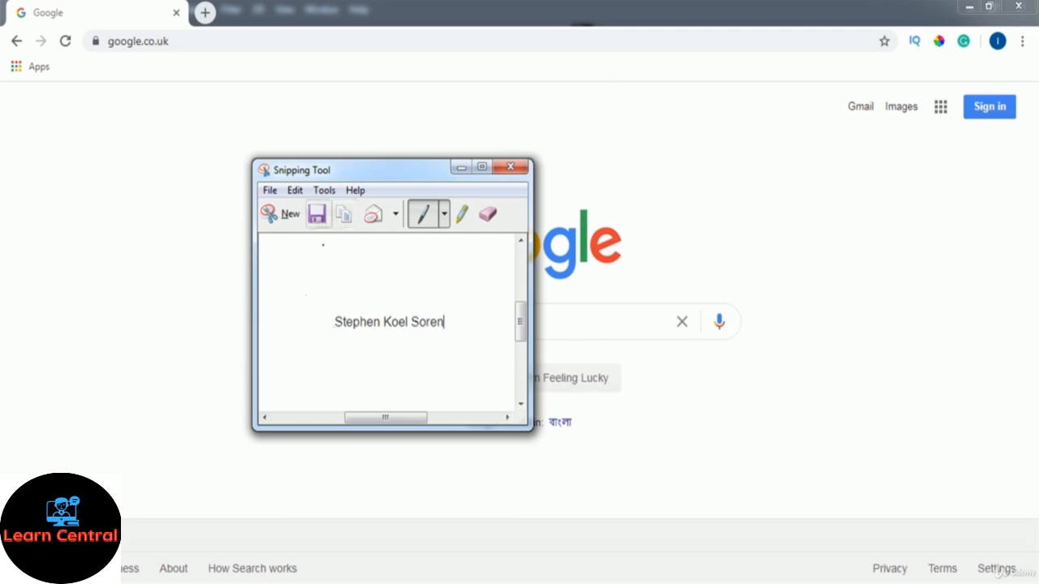
pyautogui.click(317, 216)
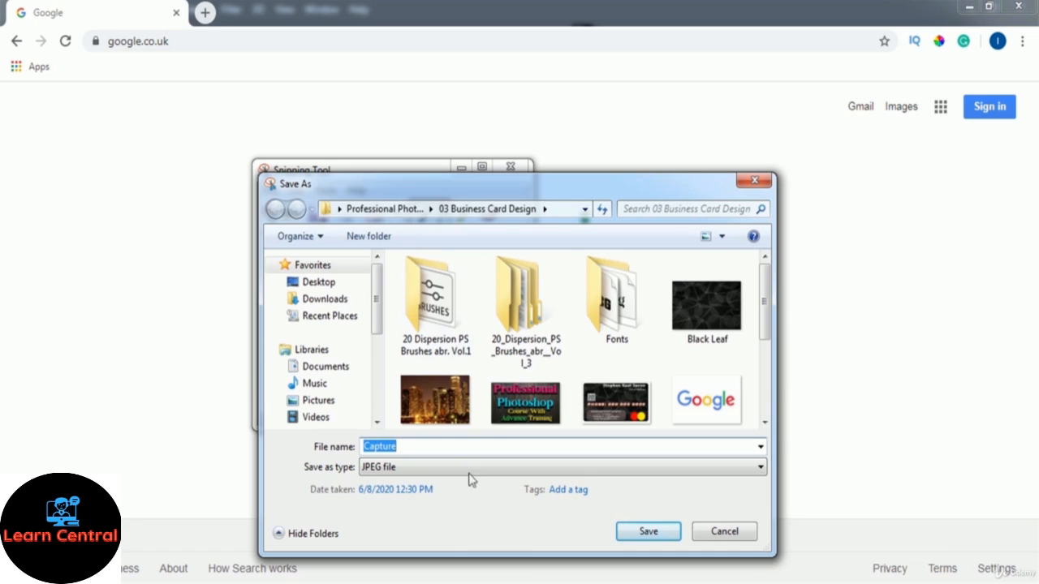
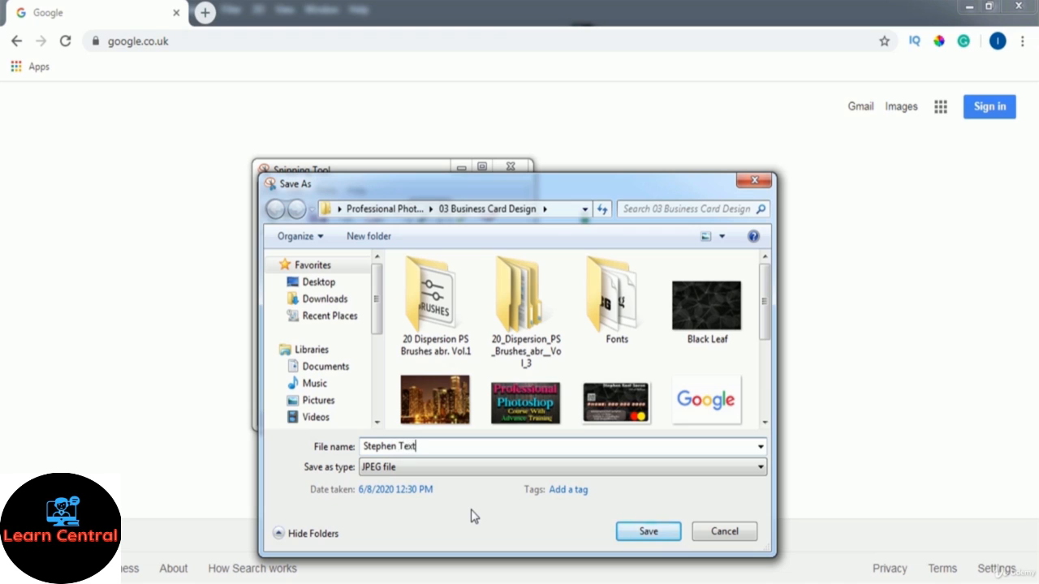
pyautogui.click(622, 539)
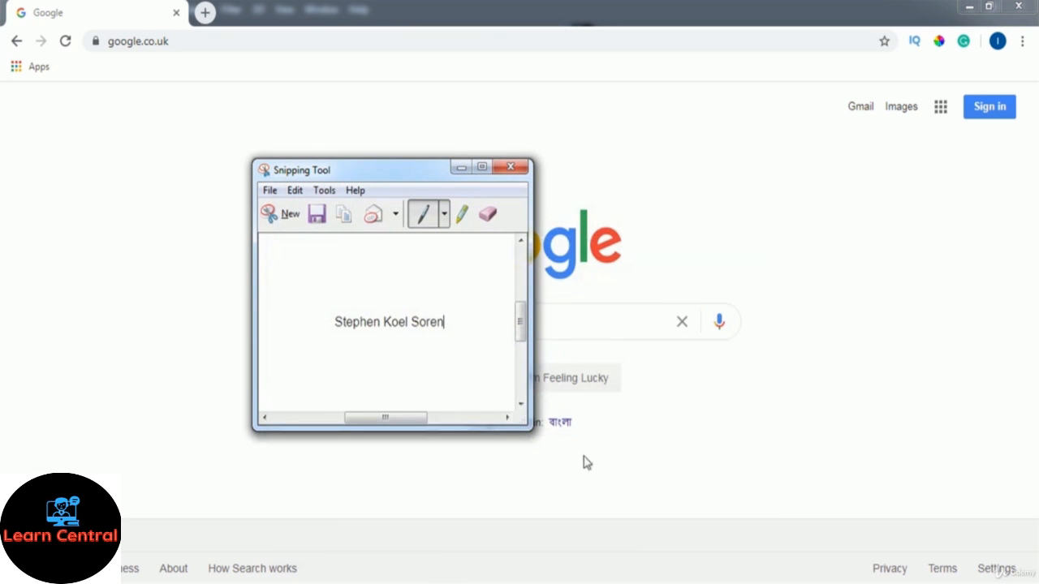
pyautogui.click(511, 169)
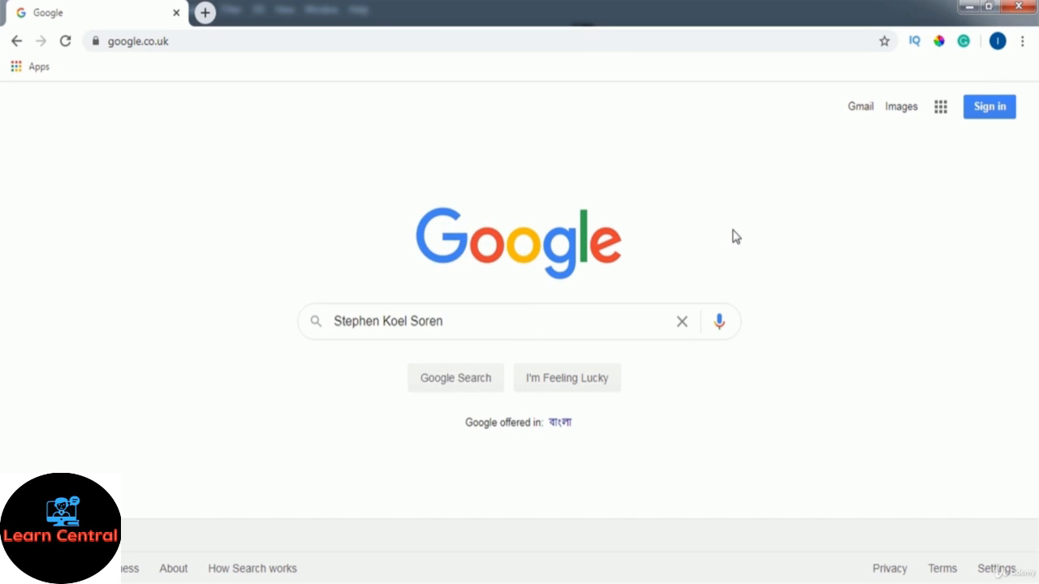
pyautogui.hotkey('alt', 'Tab')
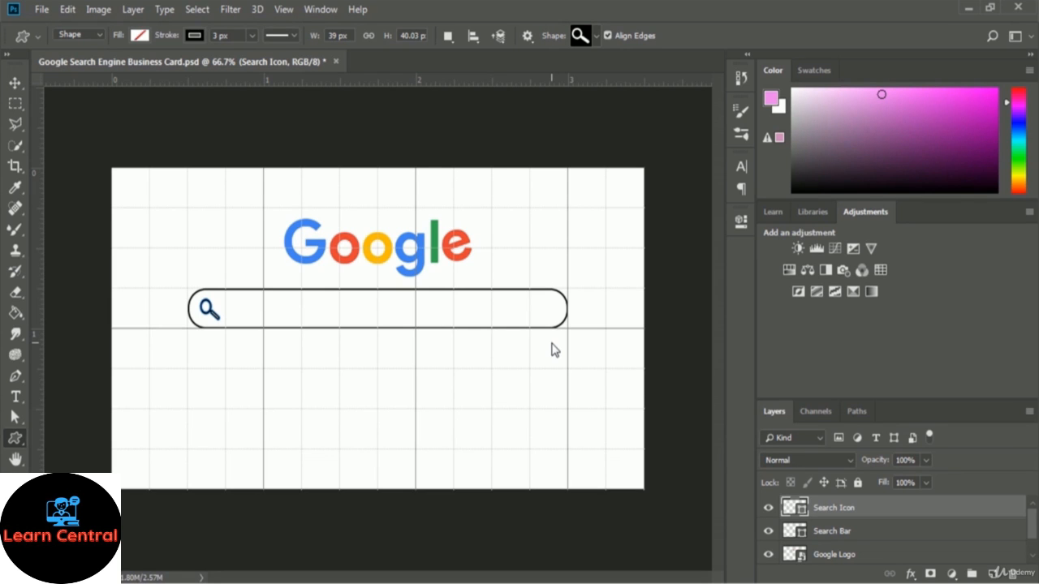
# Open the saved name-capture JPEG in Photoshop with File > Open
pyautogui.click(40, 10)
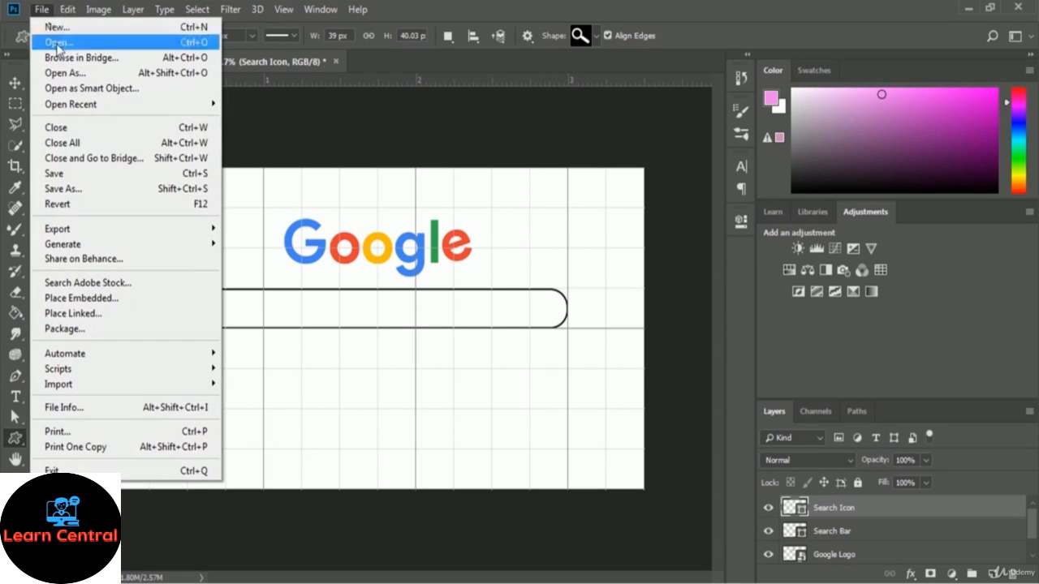
pyautogui.click(117, 45)
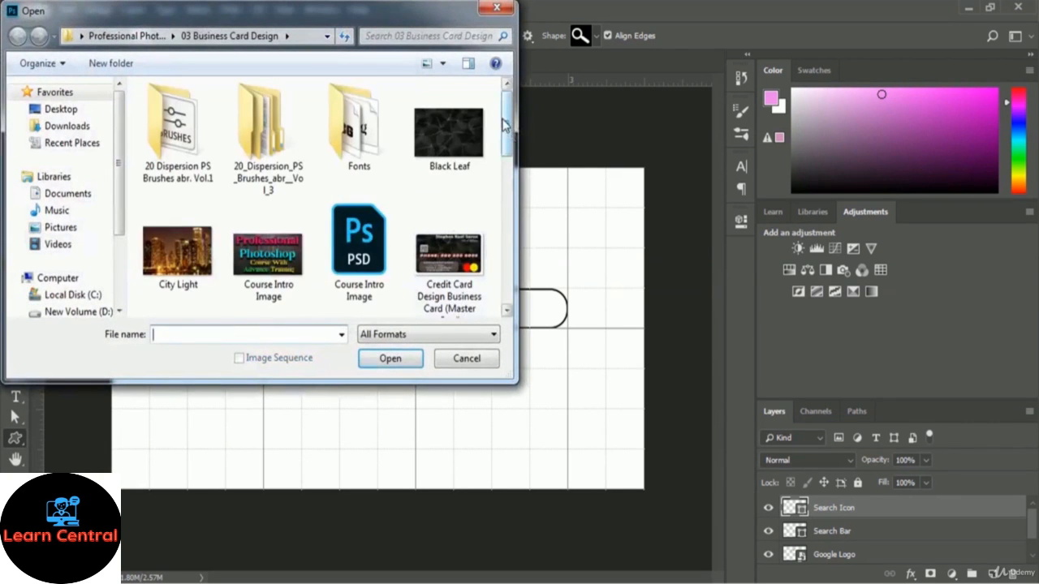
pyautogui.moveTo(510, 130); pyautogui.dragTo(509, 246)
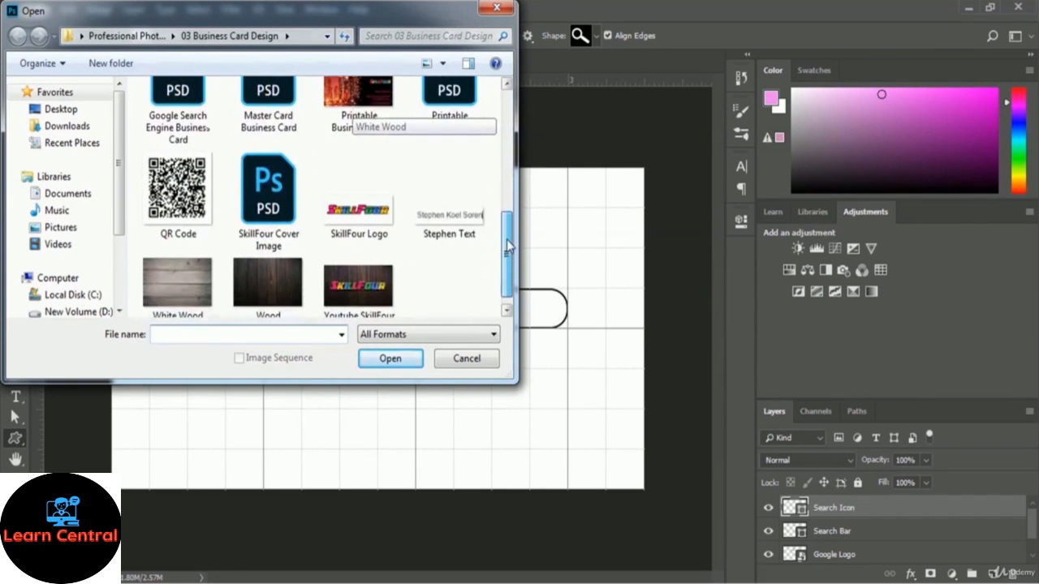
pyautogui.click(441, 226)
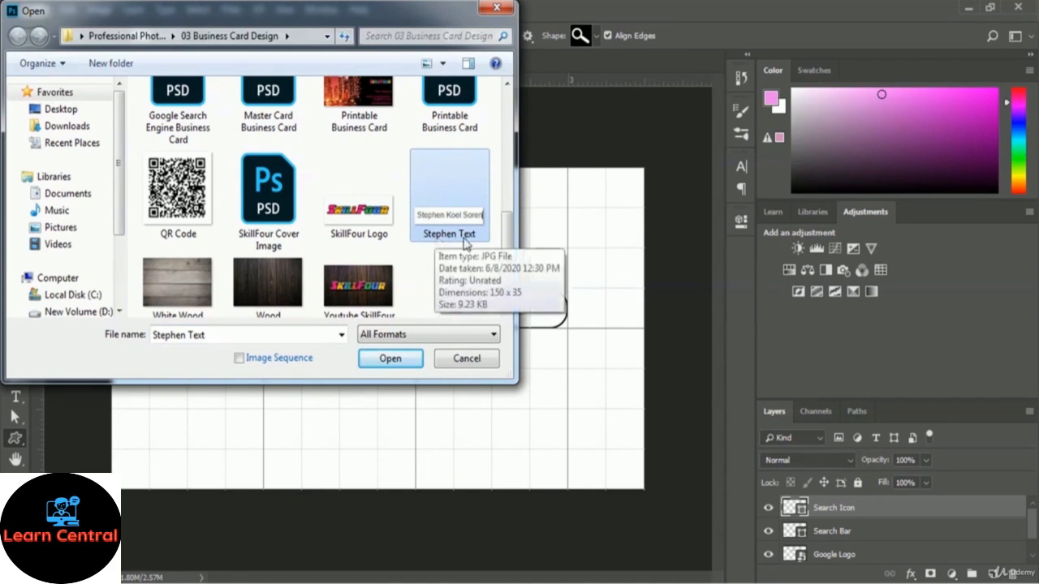
pyautogui.click(388, 358)
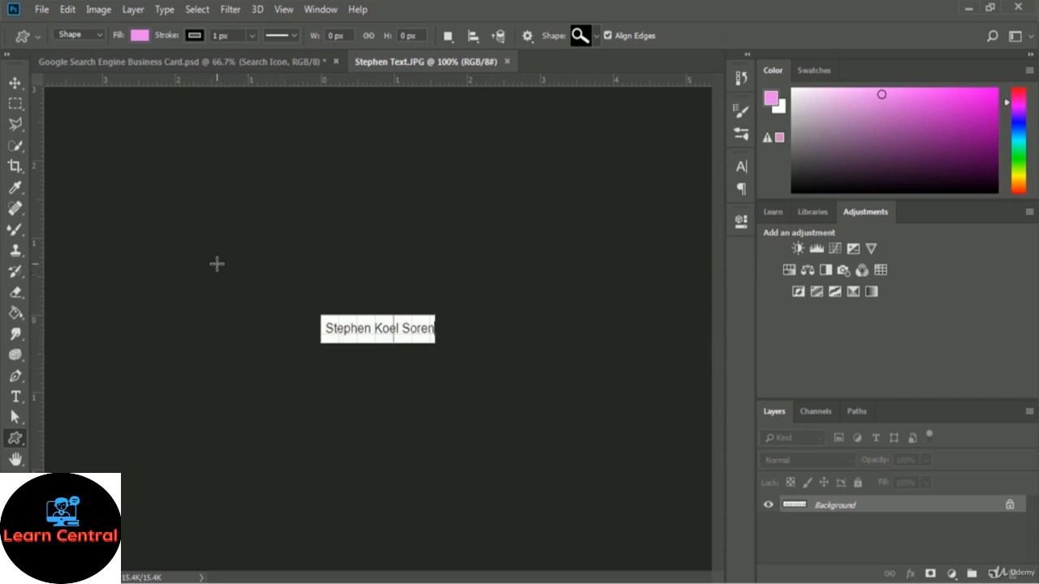
pyautogui.click(164, 11)
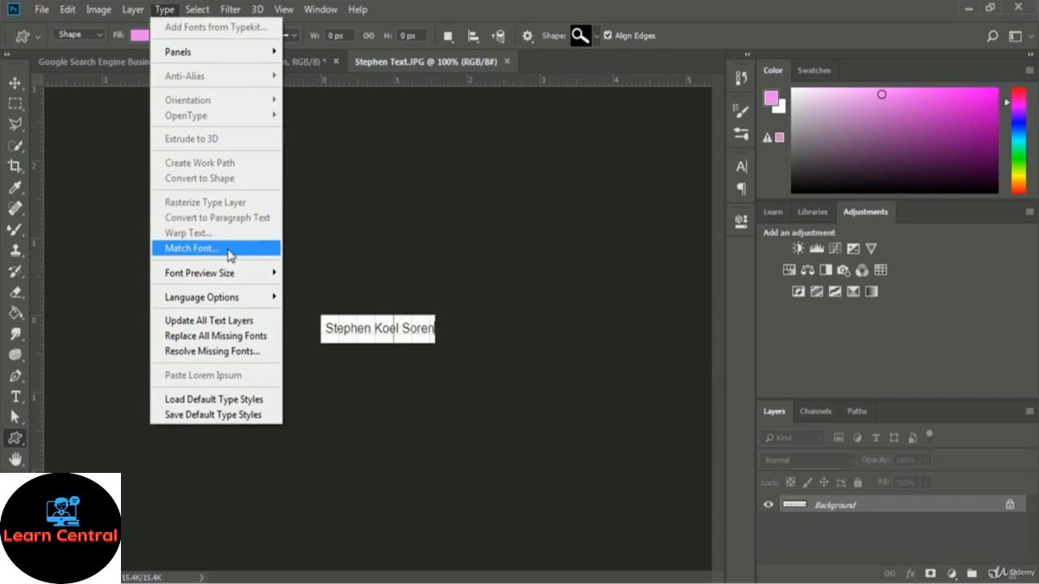
pyautogui.click(195, 249)
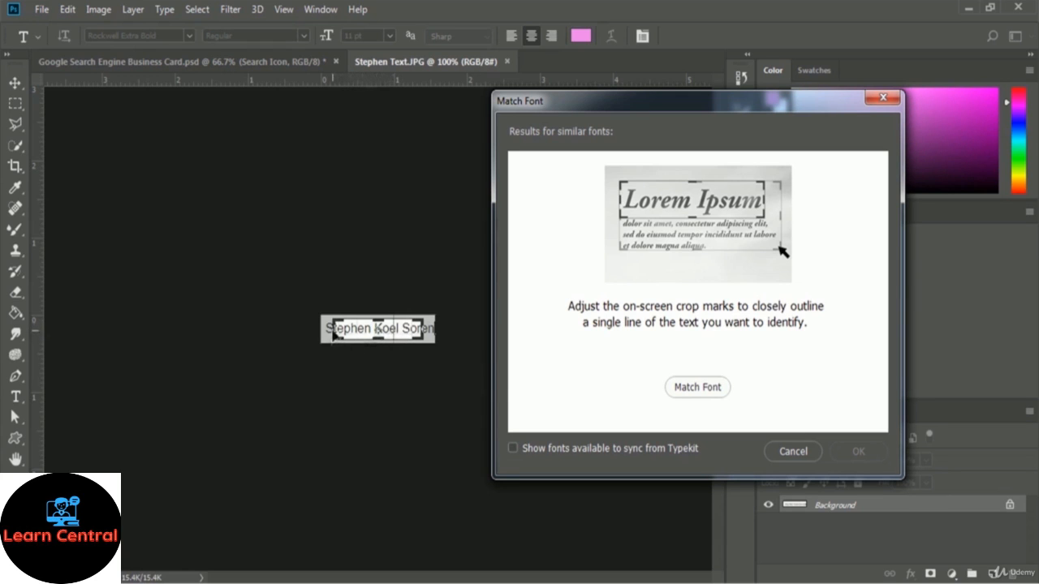
pyautogui.moveTo(336, 335); pyautogui.dragTo(326, 333)
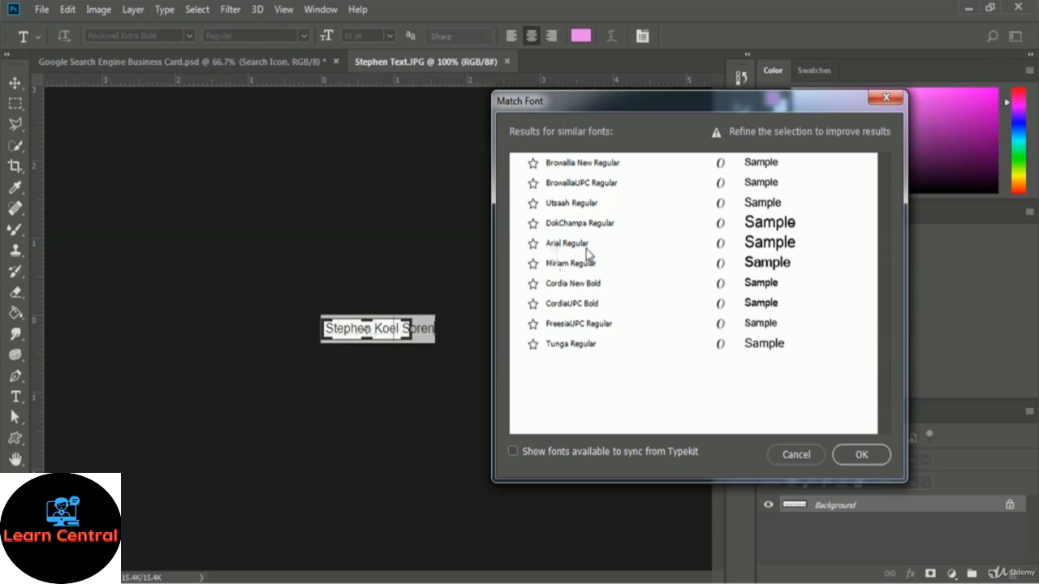
# Close the name-capture document and set the Type tool font to Arial
pyautogui.click(506, 61)
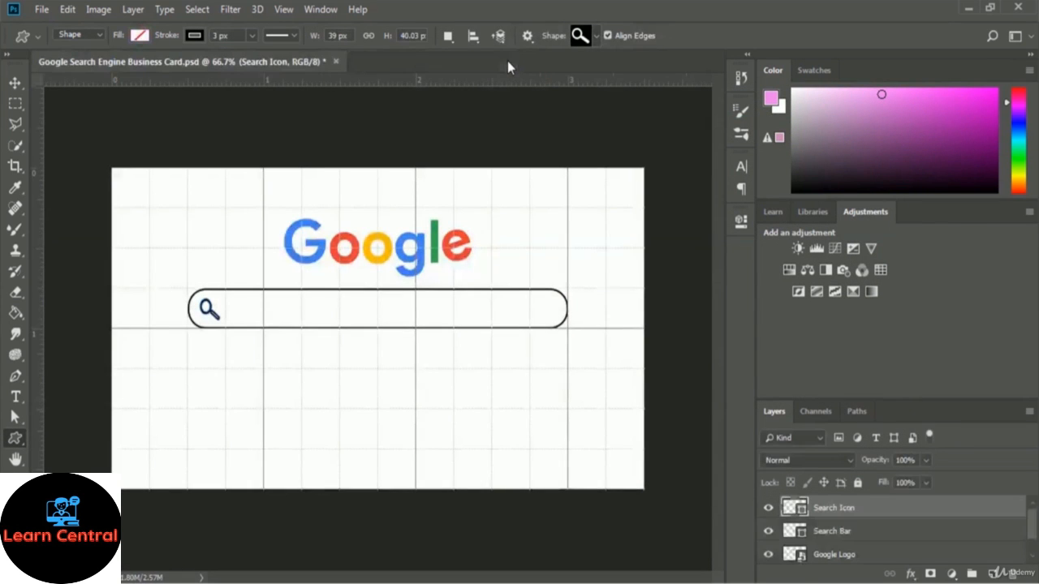
pyautogui.click(14, 397)
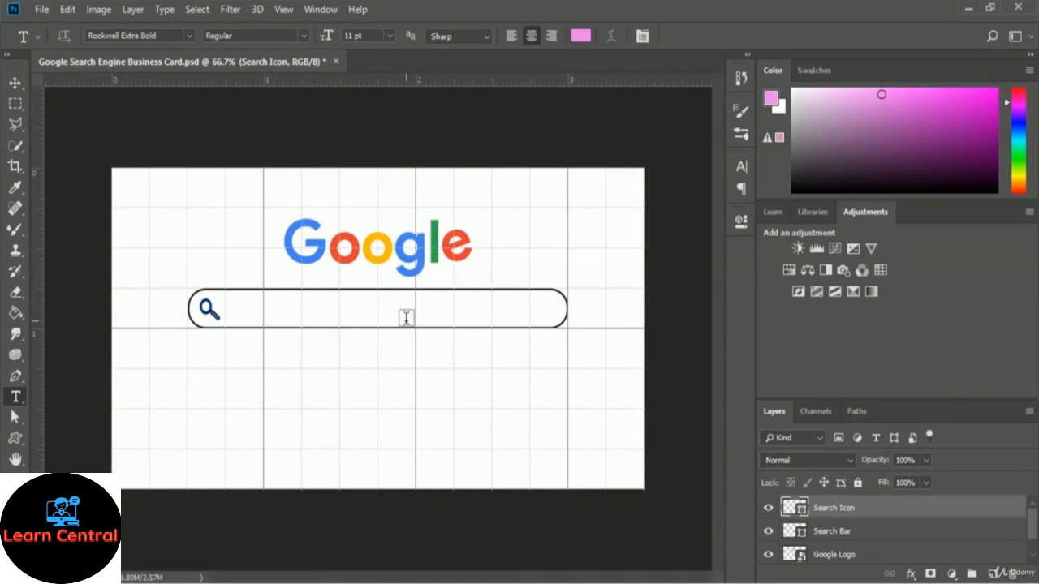
pyautogui.click(188, 37)
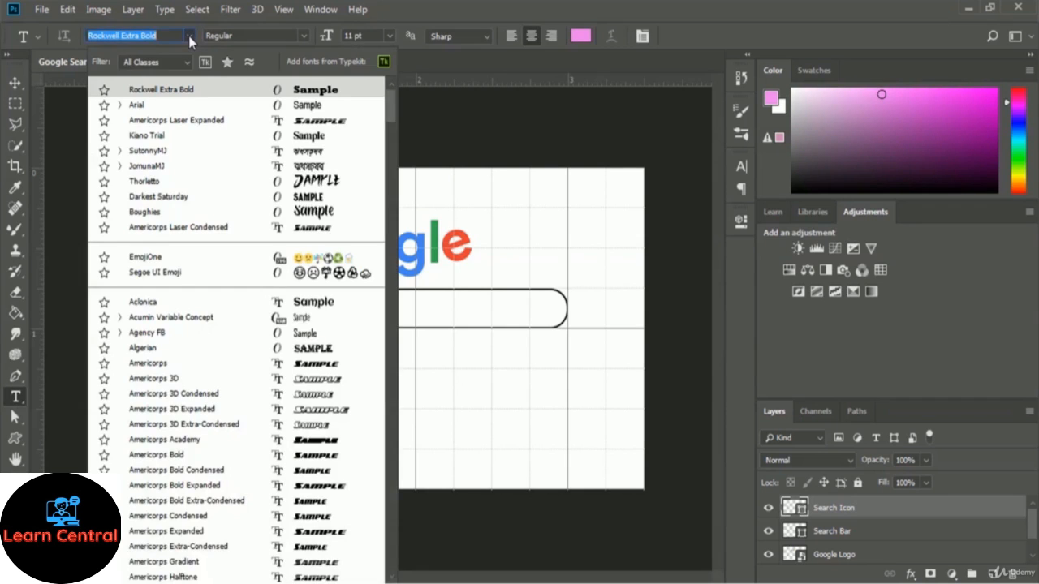
pyautogui.click(139, 106)
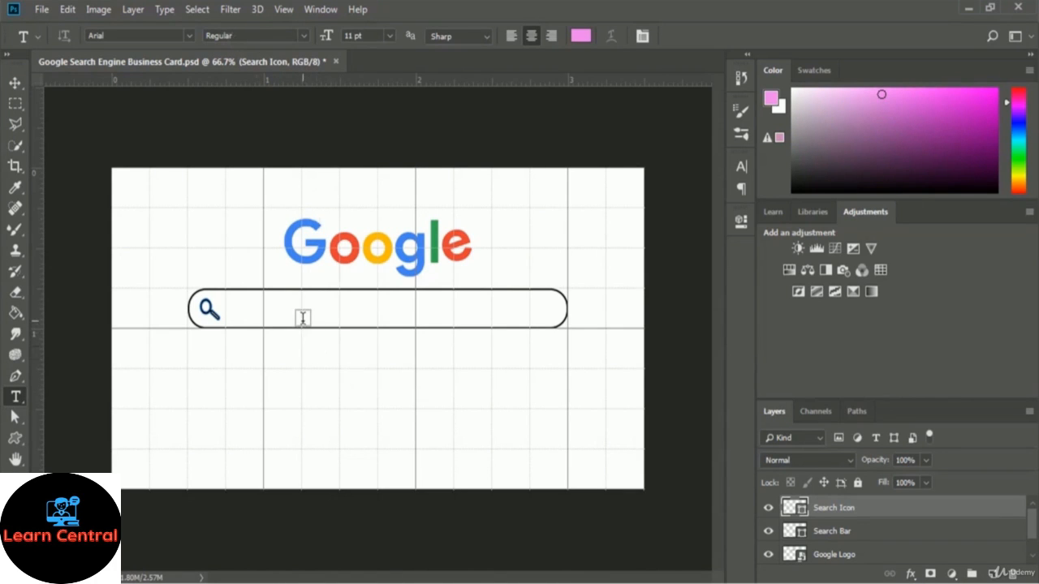
# Type the owner's name in the search bar and make it black (#000000) at 10 pt
pyautogui.click(357, 311)
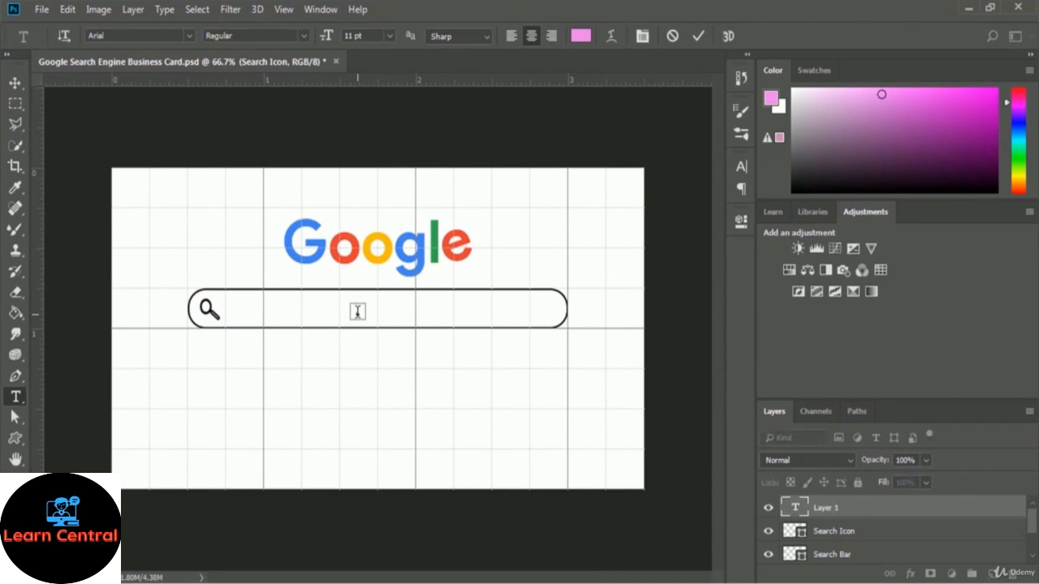
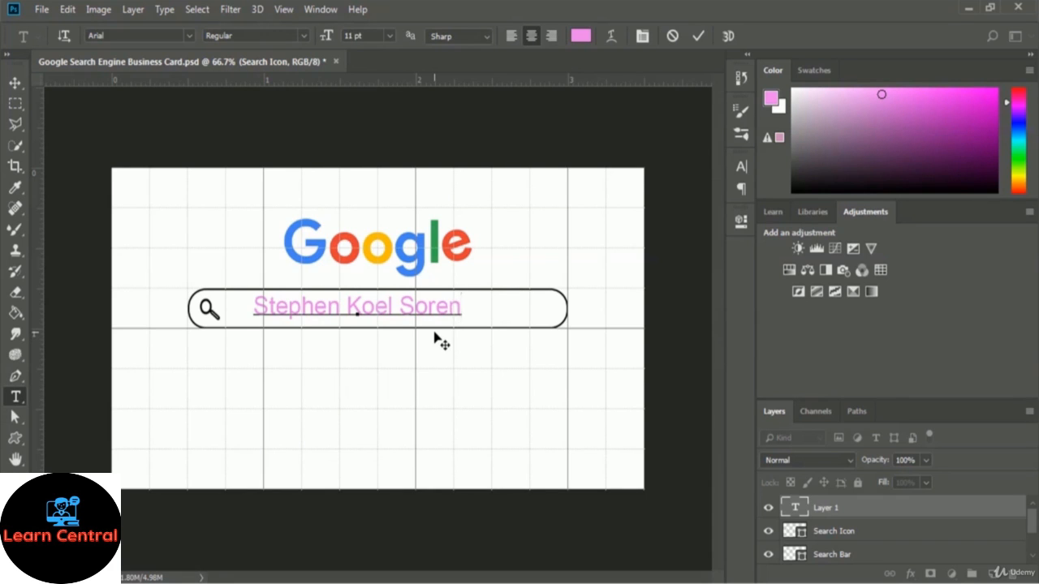
pyautogui.hotkey('ctrl', 'a')
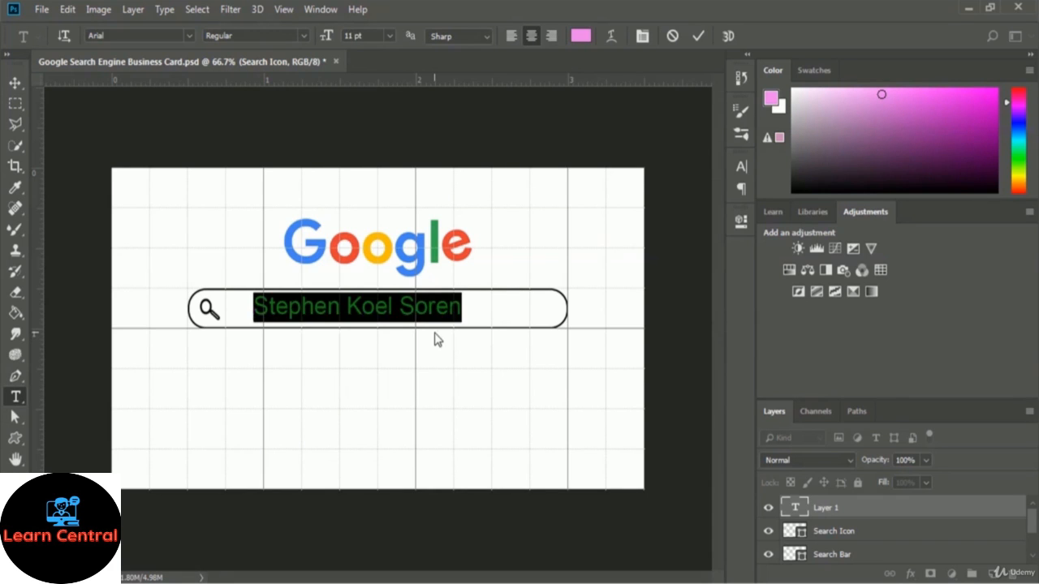
pyautogui.click(581, 38)
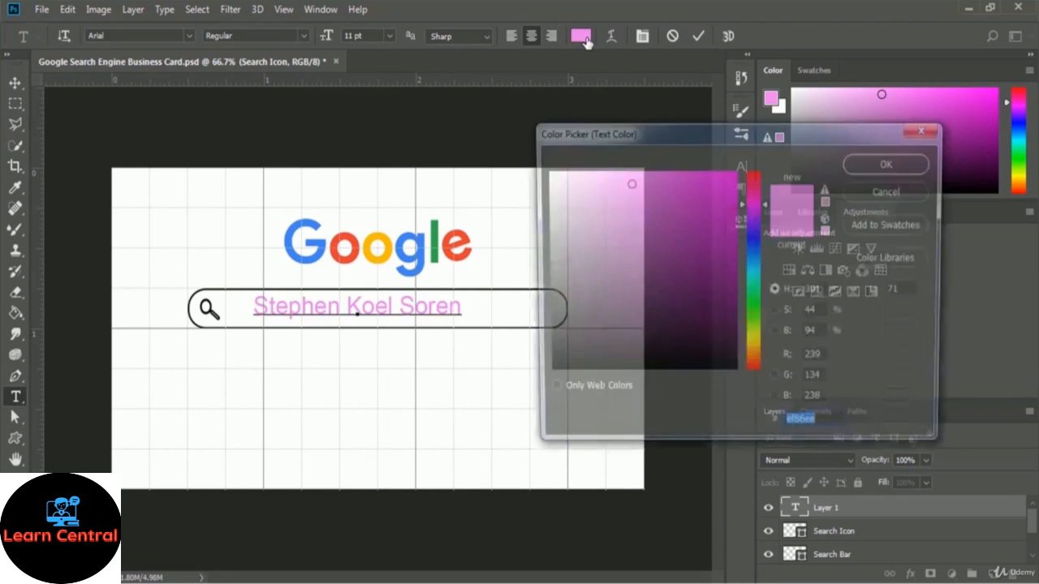
pyautogui.moveTo(549, 367); pyautogui.dragTo(508, 410)
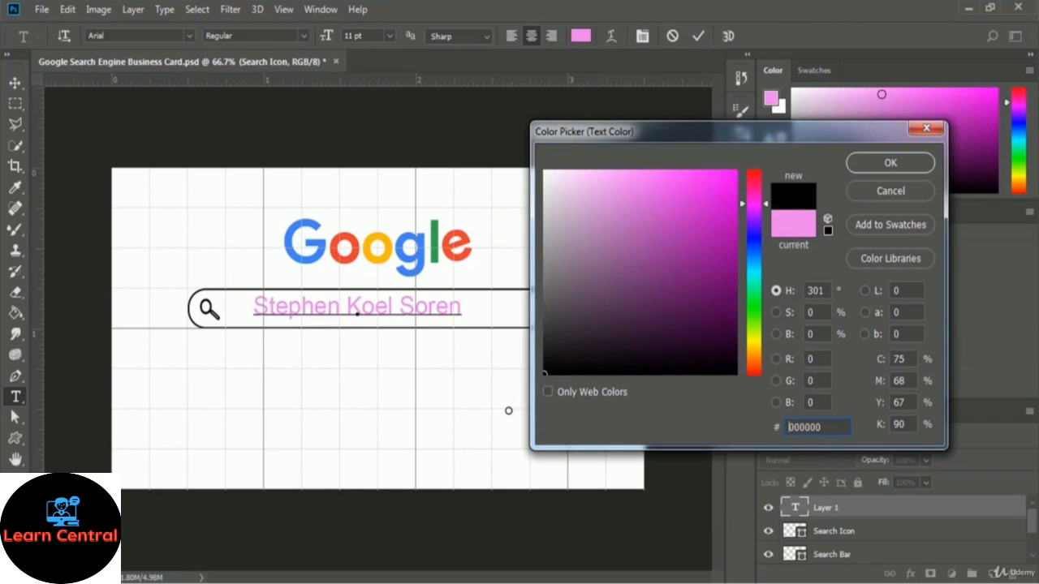
pyautogui.click(890, 163)
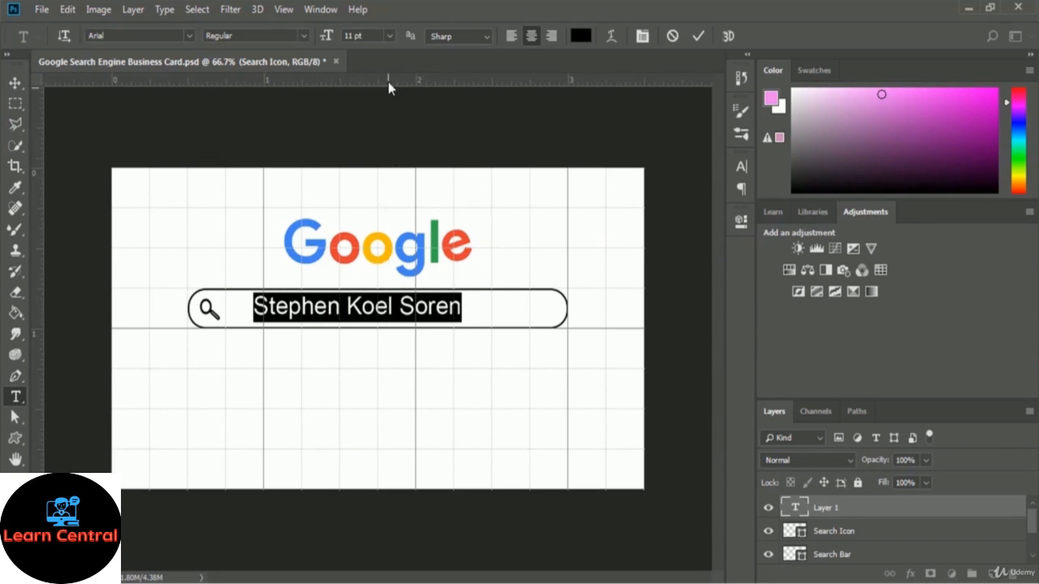
pyautogui.click(390, 35)
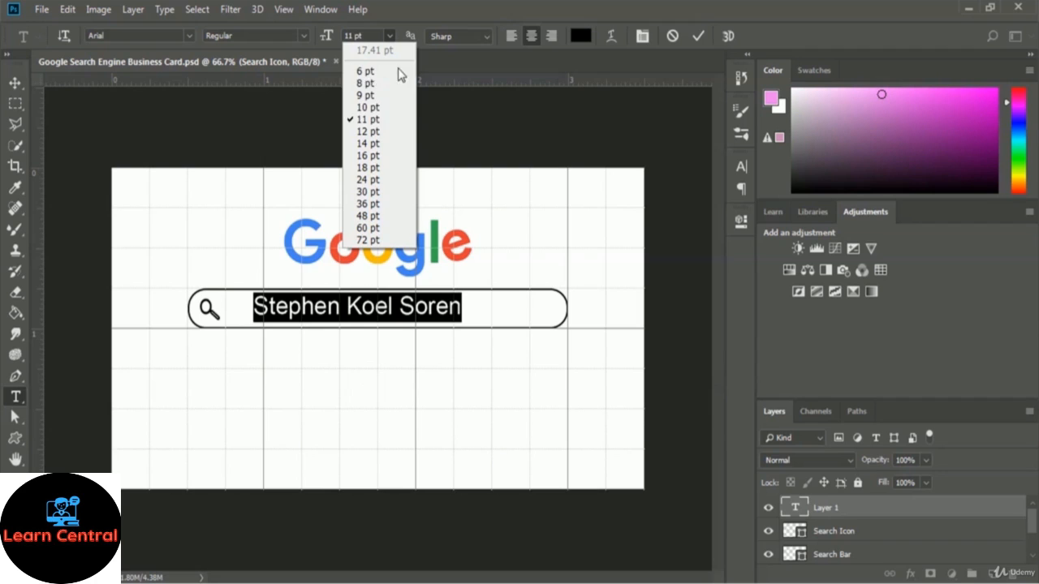
pyautogui.click(372, 108)
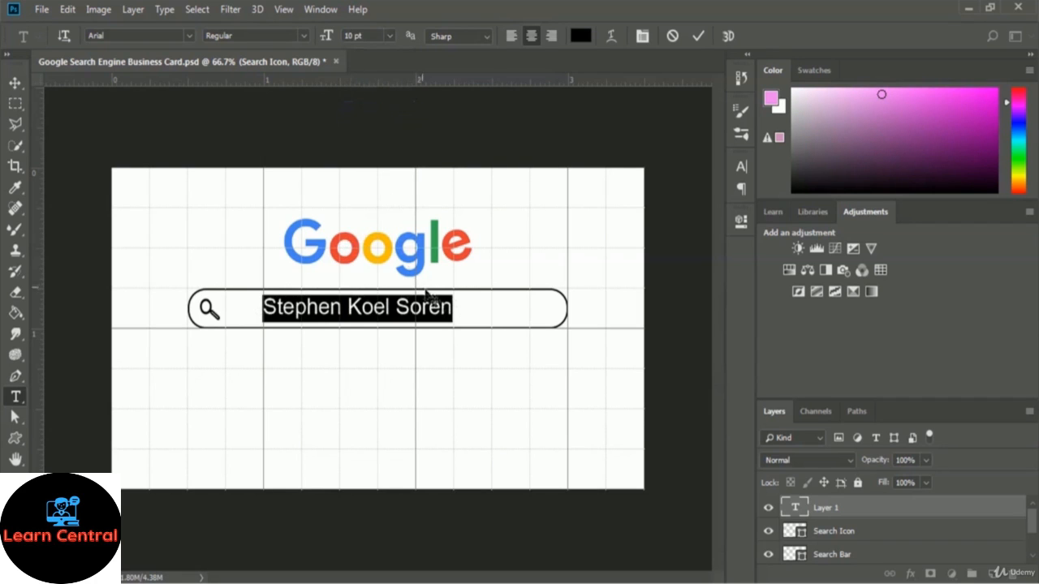
pyautogui.click(454, 307)
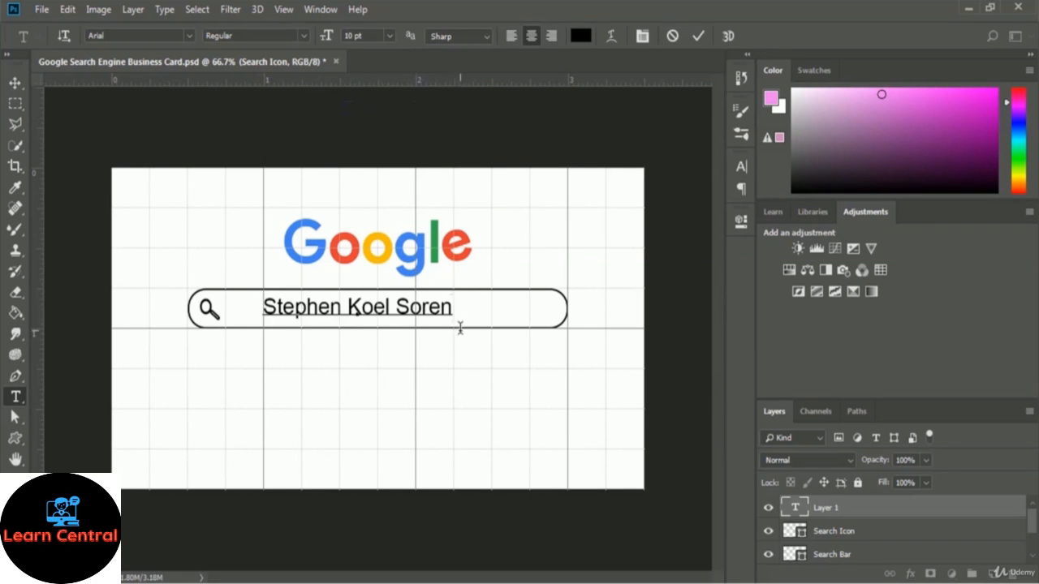
# Commit the name text as its own type layer and switch to the Move tool
pyautogui.click(698, 38)
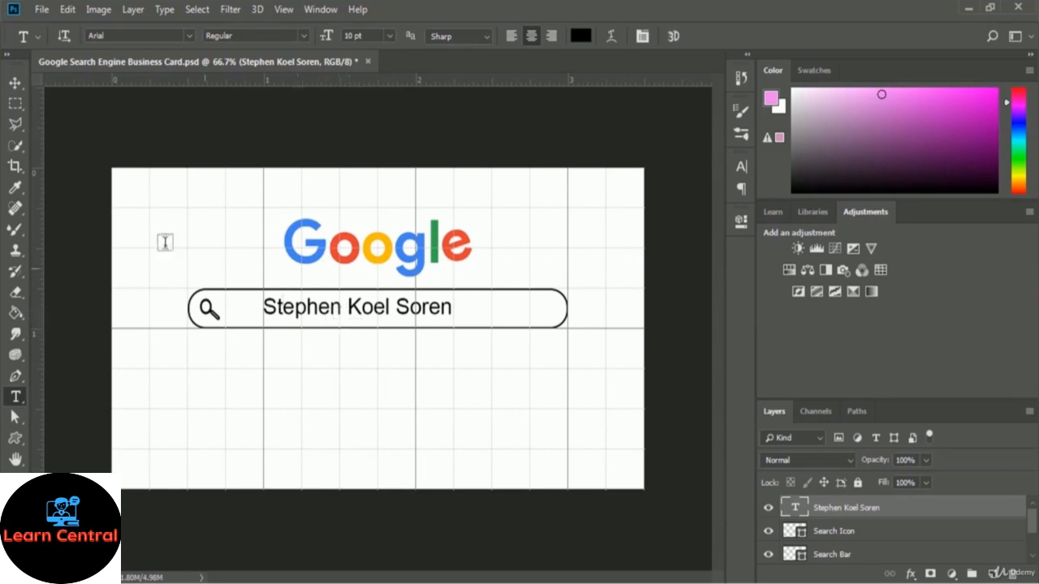
pyautogui.click(17, 84)
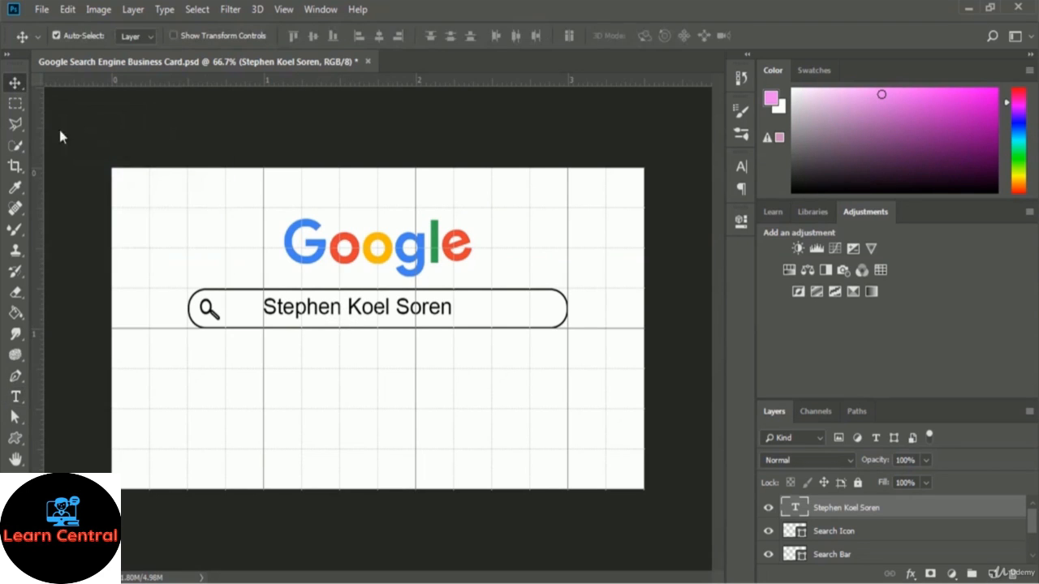
# Nudge the name text about 0.14 in right, away from the magnifier
pyautogui.moveTo(327, 315); pyautogui.dragTo(342, 310)
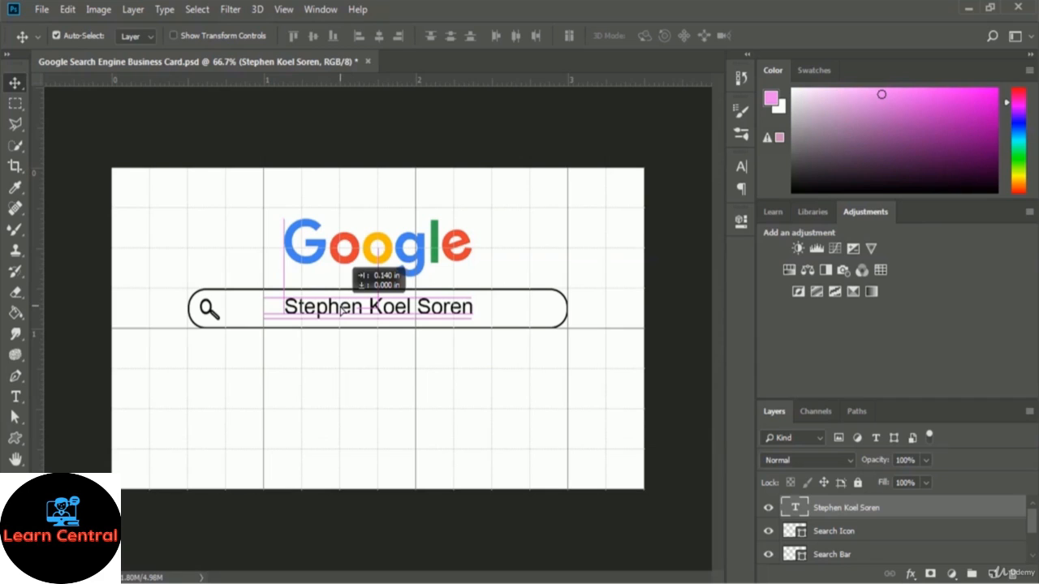
pyautogui.moveTo(341, 310); pyautogui.dragTo(343, 313)
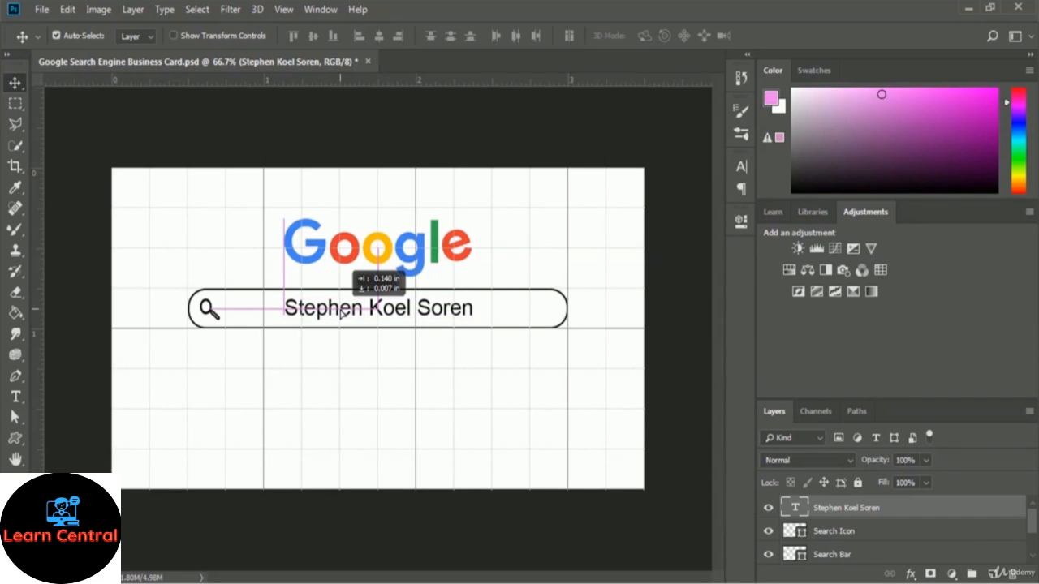
pyautogui.moveTo(341, 313); pyautogui.dragTo(341, 313)
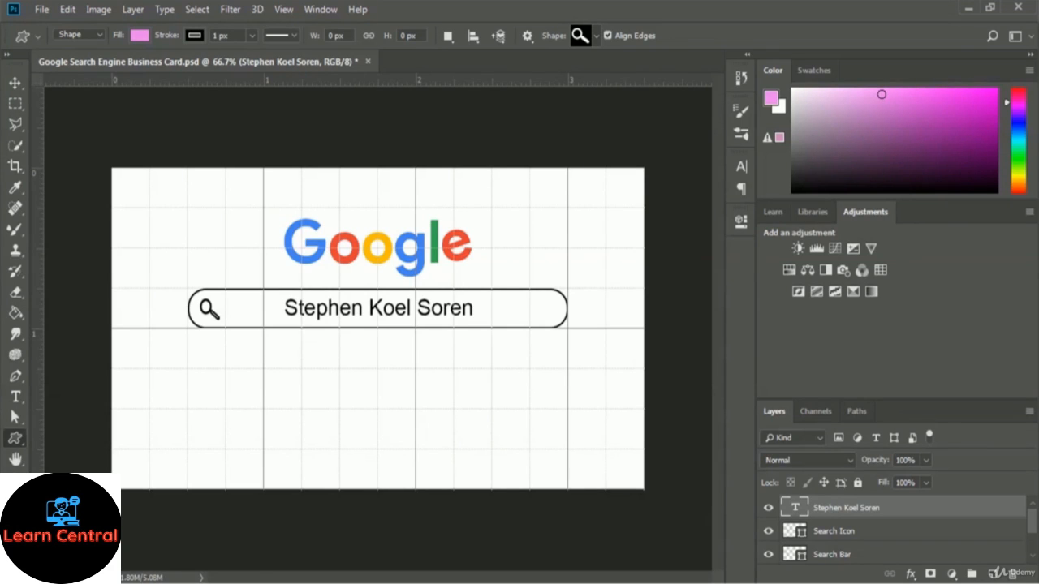
# Convert the name text, Search Icon and Search Bar layers into a single smart object
pyautogui.click(844, 556)
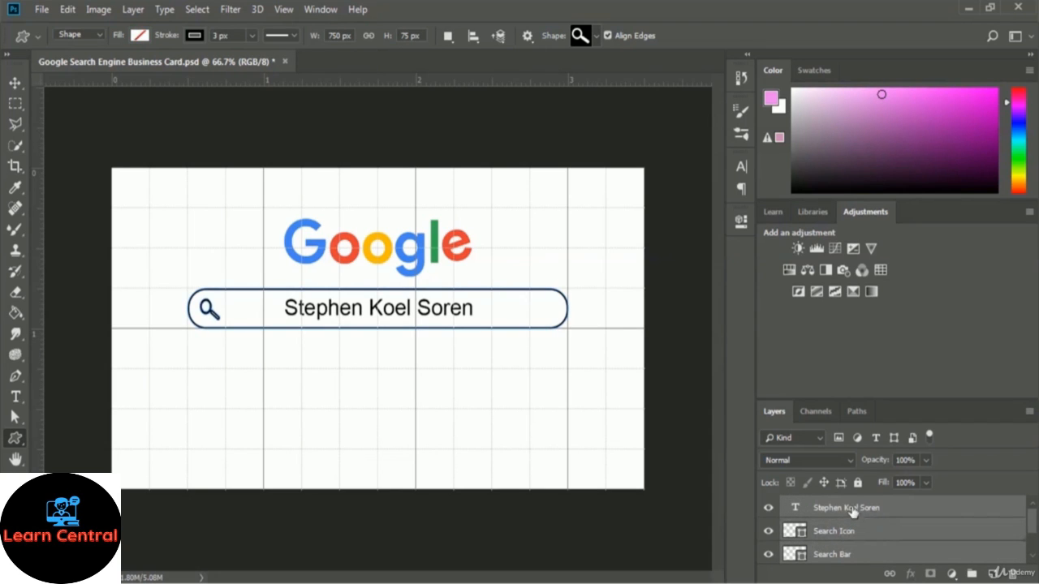
pyautogui.rightClick(900, 509)
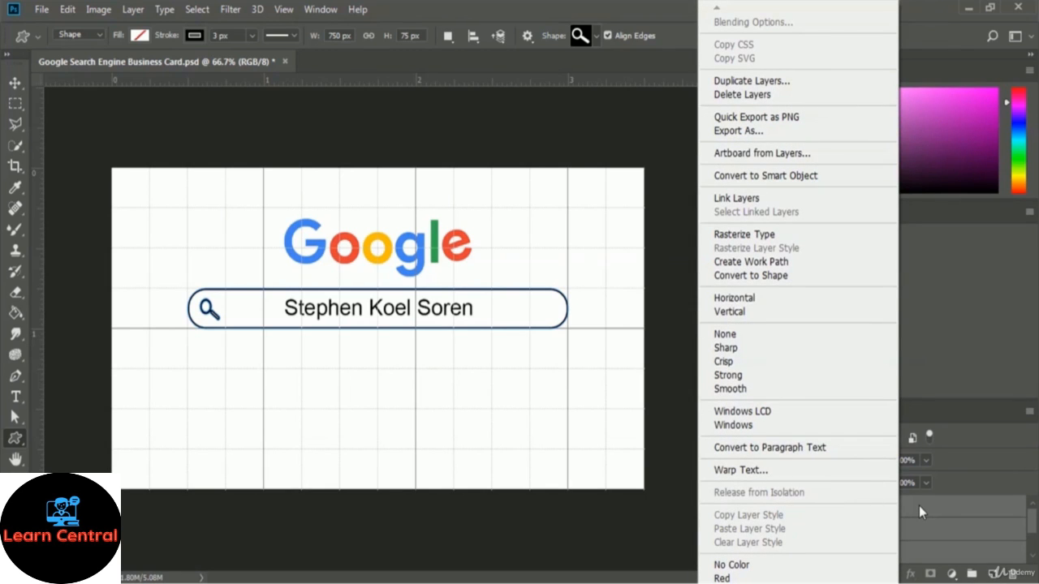
pyautogui.click(828, 177)
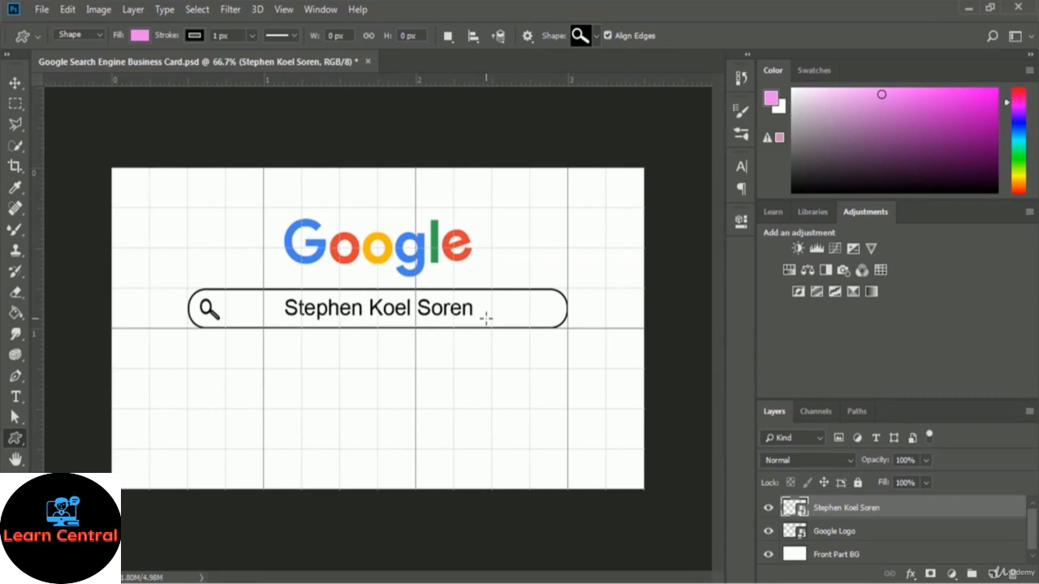
# Pick the Rectangle Tool from the shape group and dismiss the Customize Toolbar dialog
pyautogui.rightClick(14, 440)
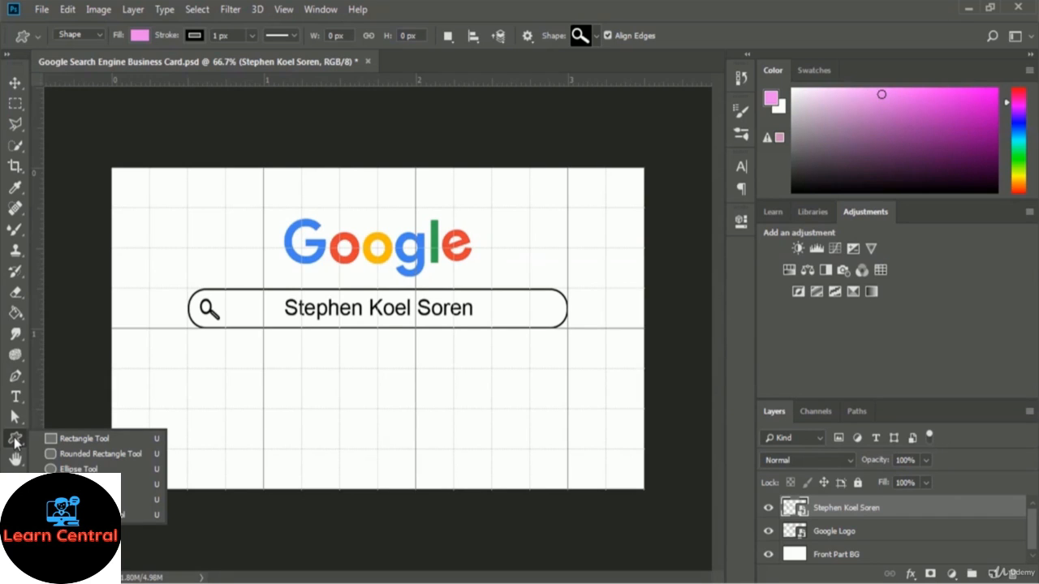
pyautogui.click(79, 439)
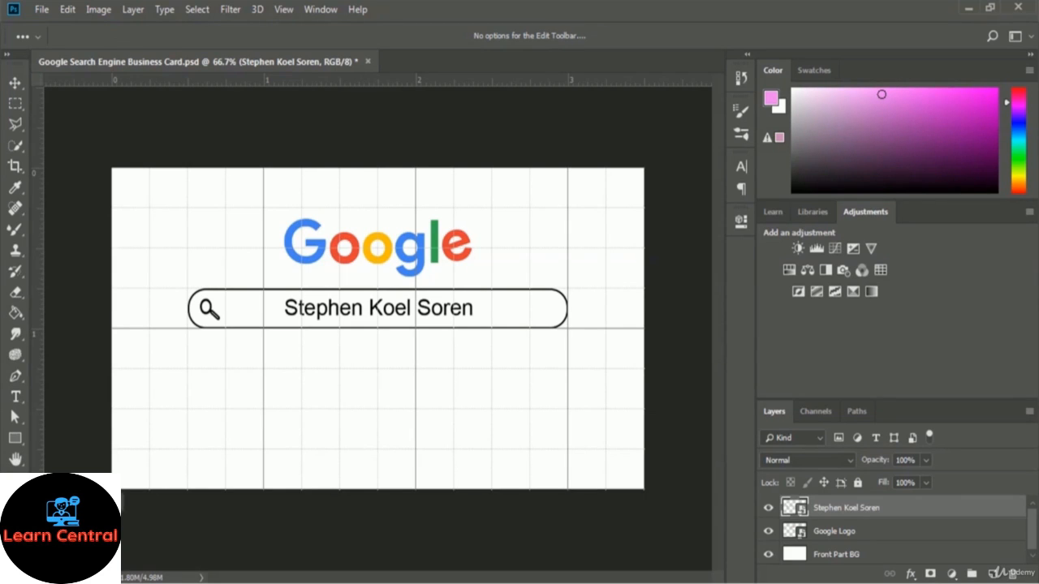
pyautogui.click(68, 501)
pyautogui.moveTo(453, 134)
pyautogui.mouseDown()
pyautogui.moveTo(463, 232)
pyautogui.moveTo(457, 428)
pyautogui.moveTo(468, 111)
pyautogui.mouseUp()
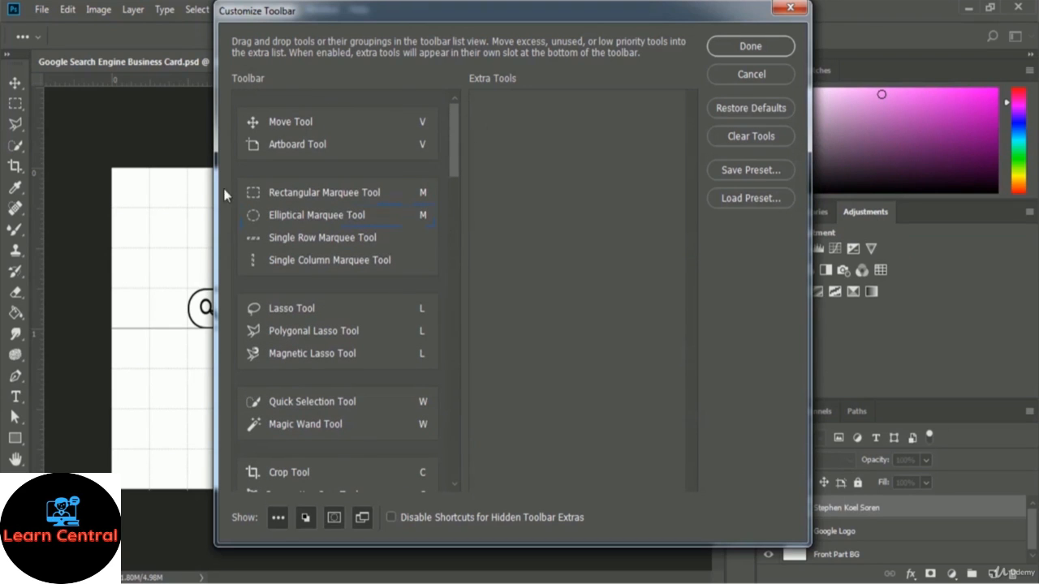
pyautogui.click(789, 9)
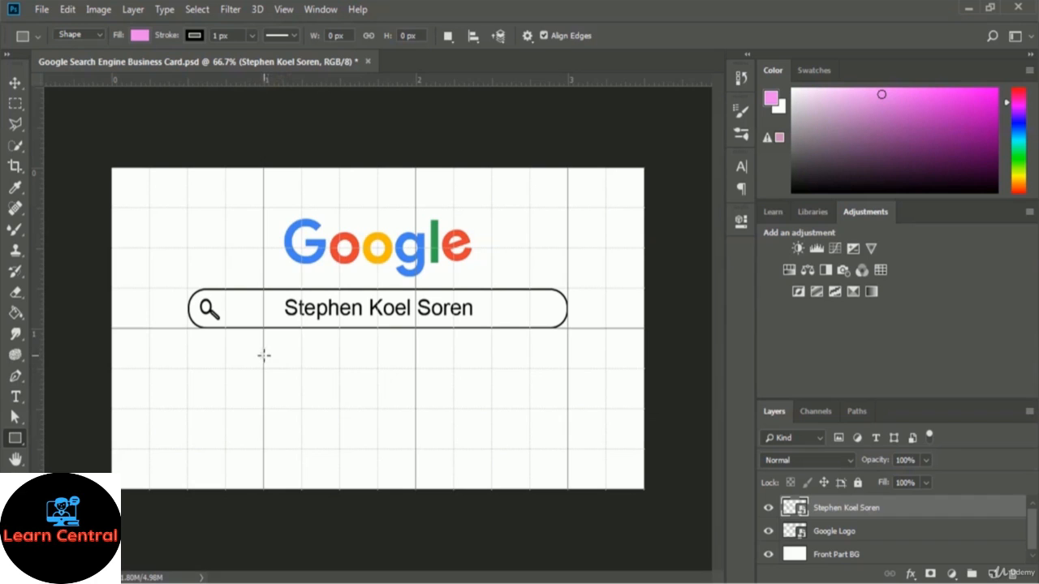
# Draw a 375 × 74 px button rectangle under the search bar with 10 px corner radius
pyautogui.moveTo(263, 351); pyautogui.dragTo(457, 388)
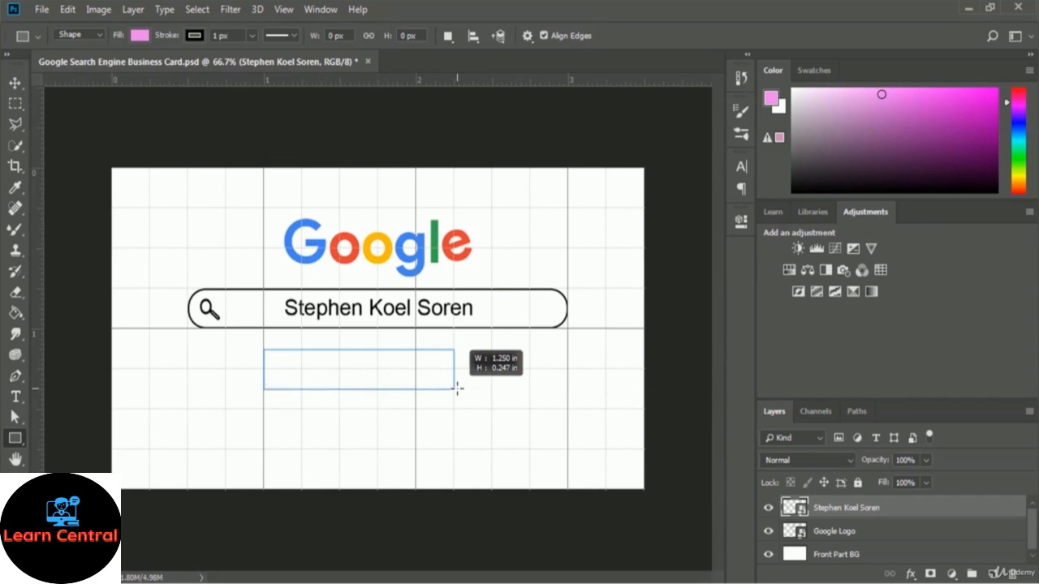
pyautogui.moveTo(456, 389); pyautogui.dragTo(457, 388)
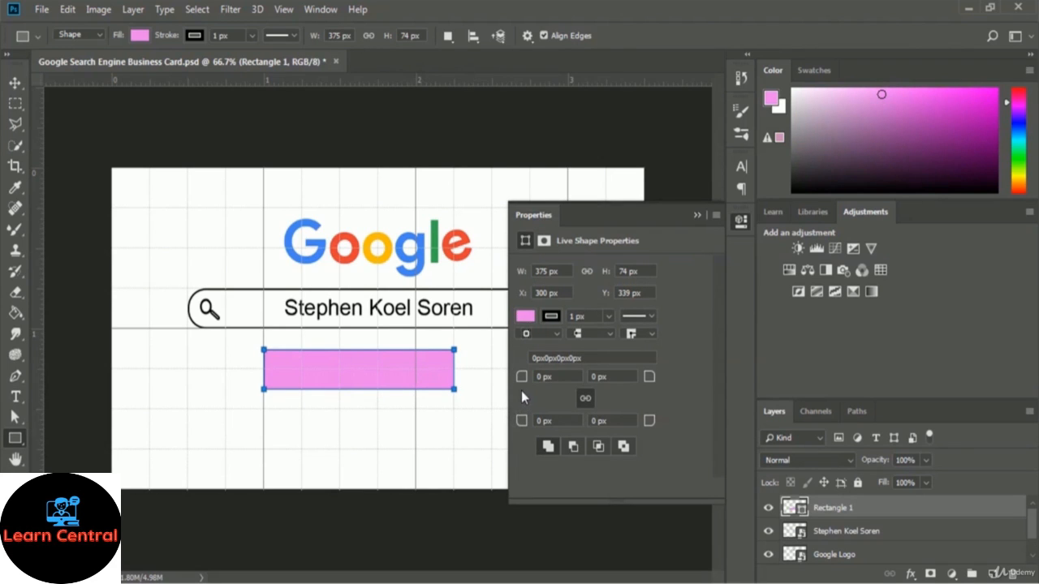
pyautogui.moveTo(518, 386); pyautogui.dragTo(526, 390)
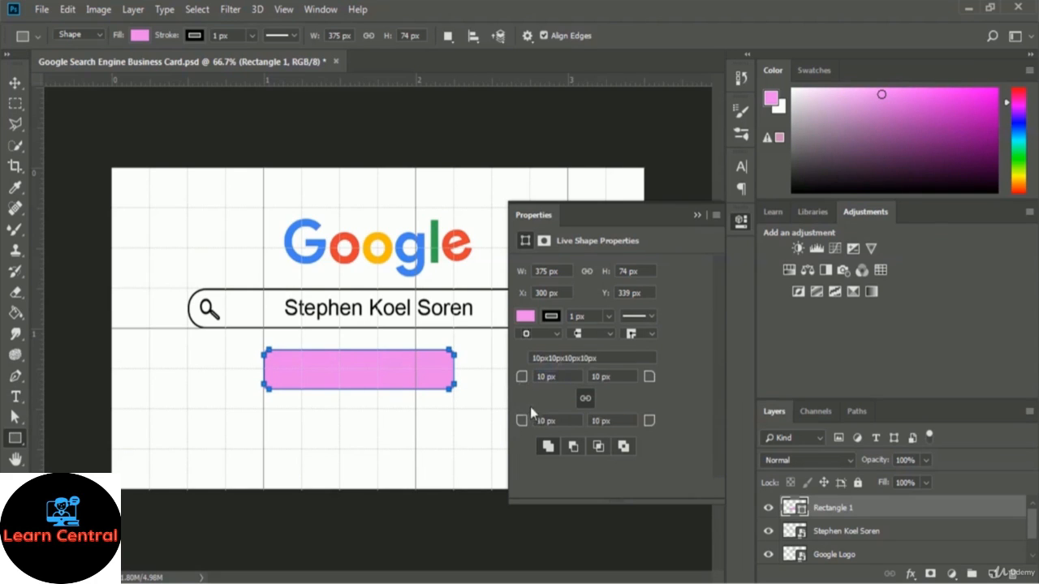
# Set the button rectangle's fill to the light gray #ece9ec
pyautogui.click(525, 316)
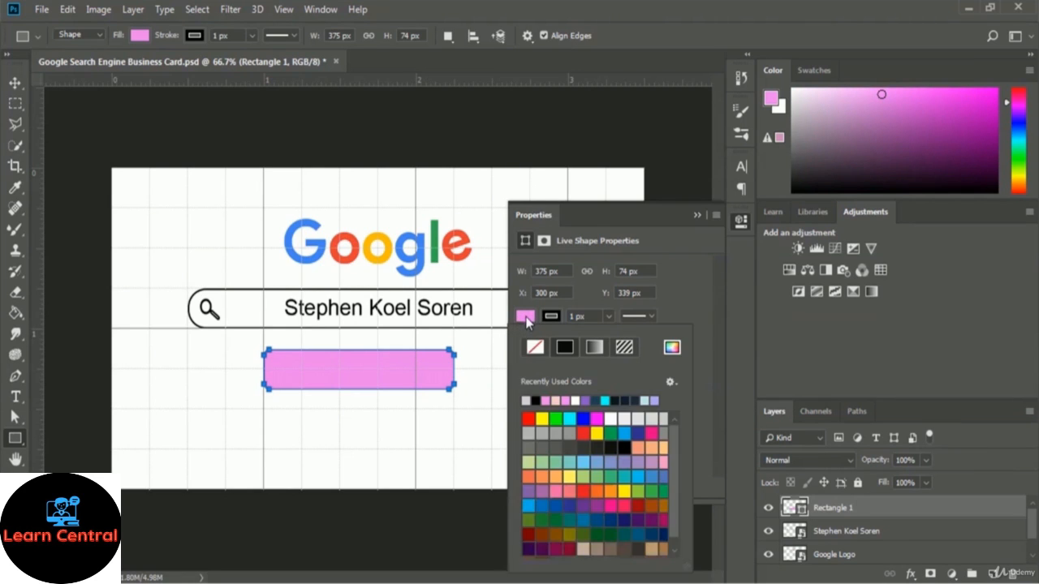
pyautogui.click(671, 349)
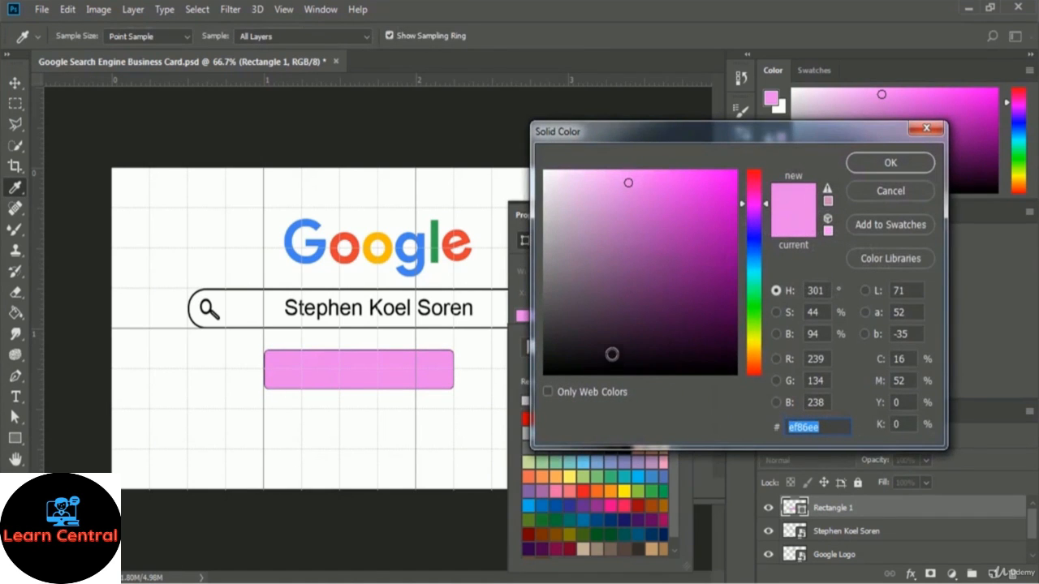
pyautogui.click(550, 185)
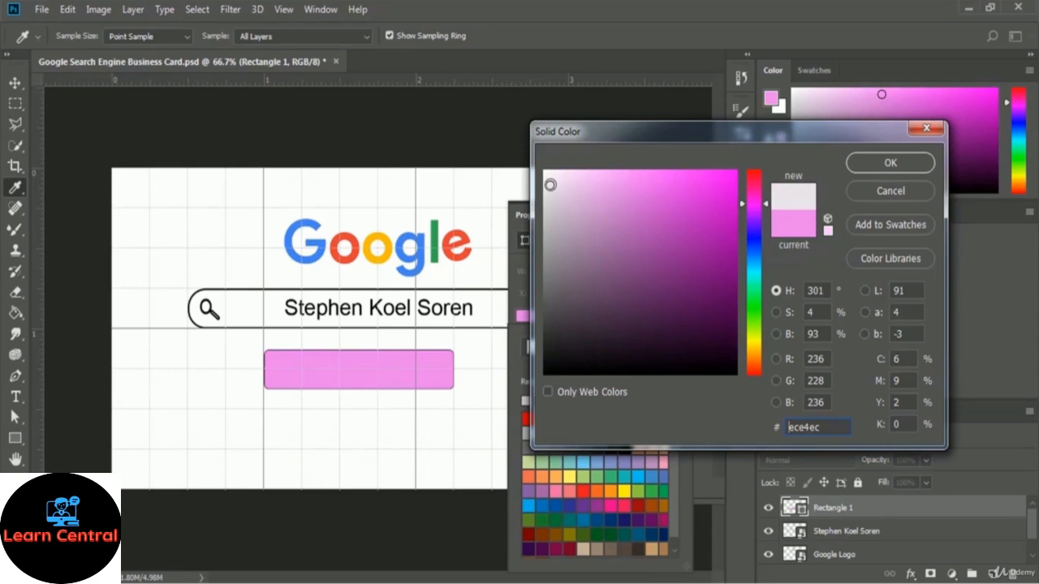
pyautogui.click(549, 184)
pyautogui.click(546, 185)
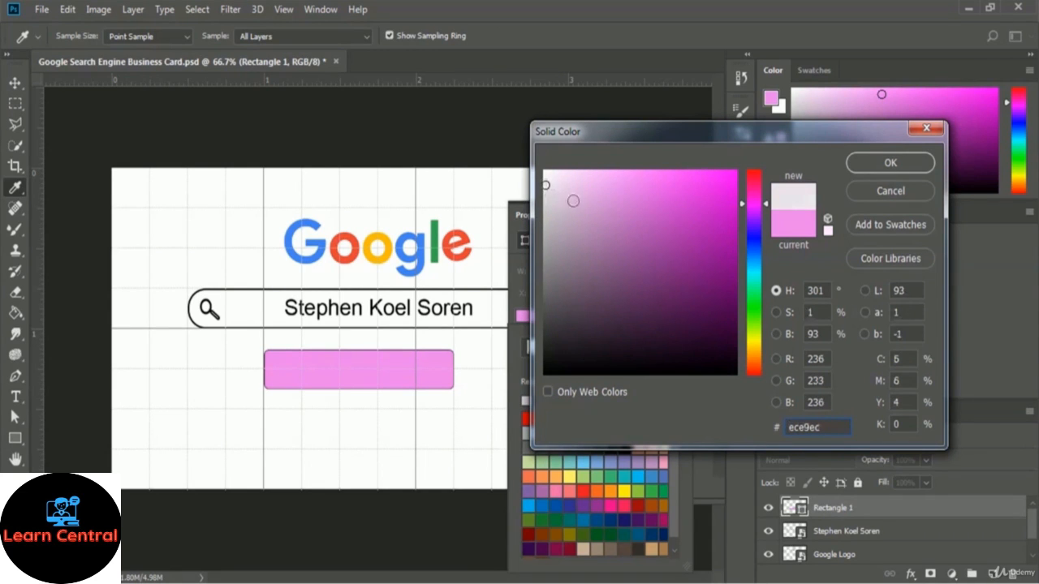
pyautogui.click(891, 164)
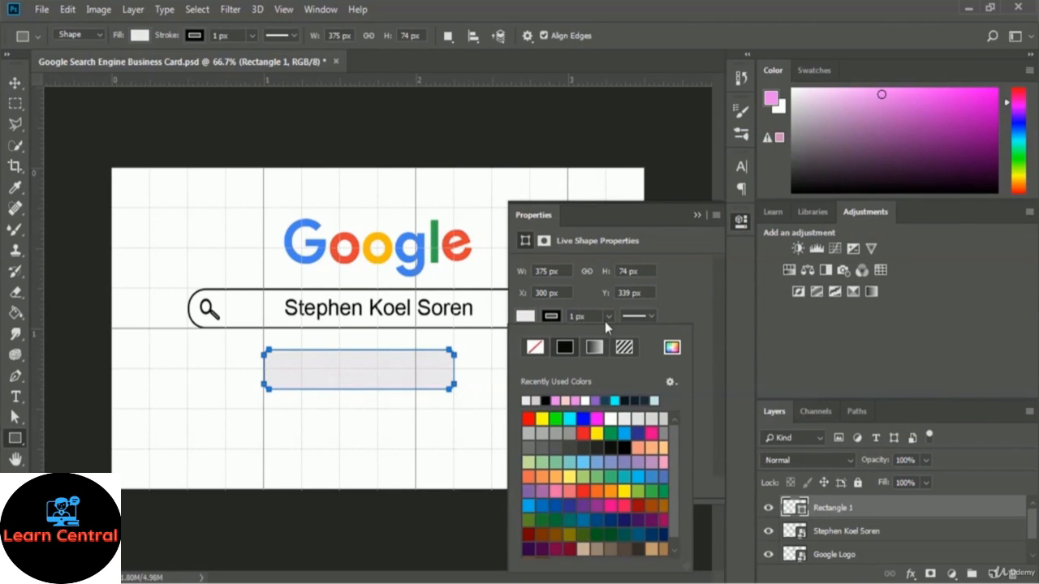
# Thicken the rectangle's outline to a 3 px stroke
pyautogui.click(576, 316)
pyautogui.write('3')
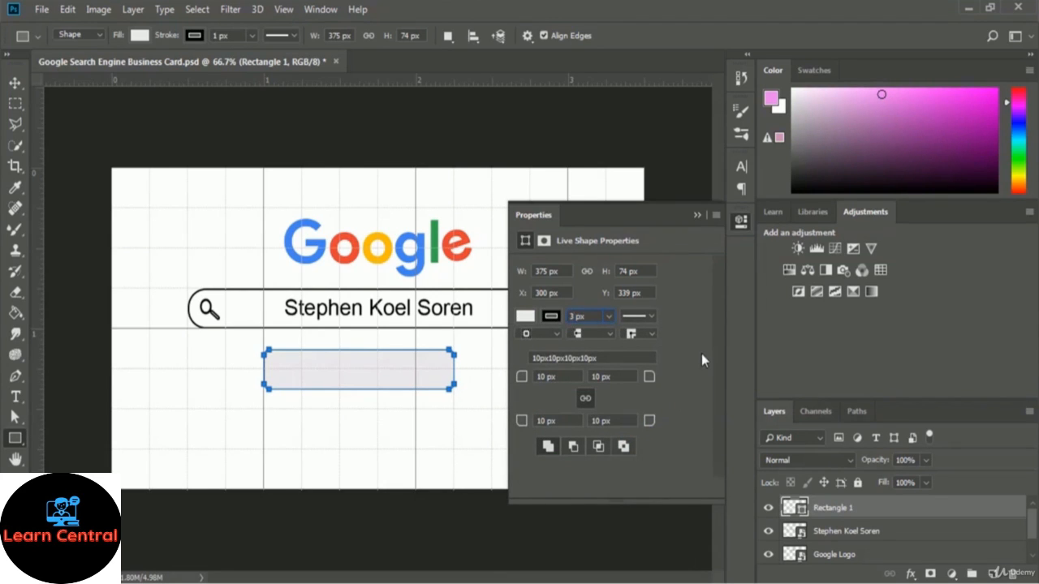
pyautogui.press('Return')
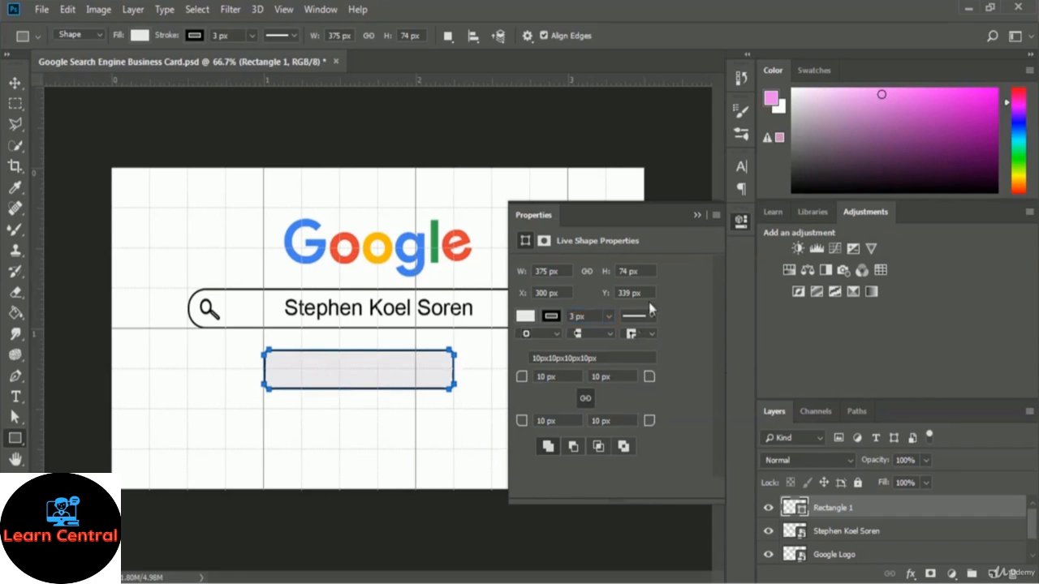
pyautogui.click(698, 215)
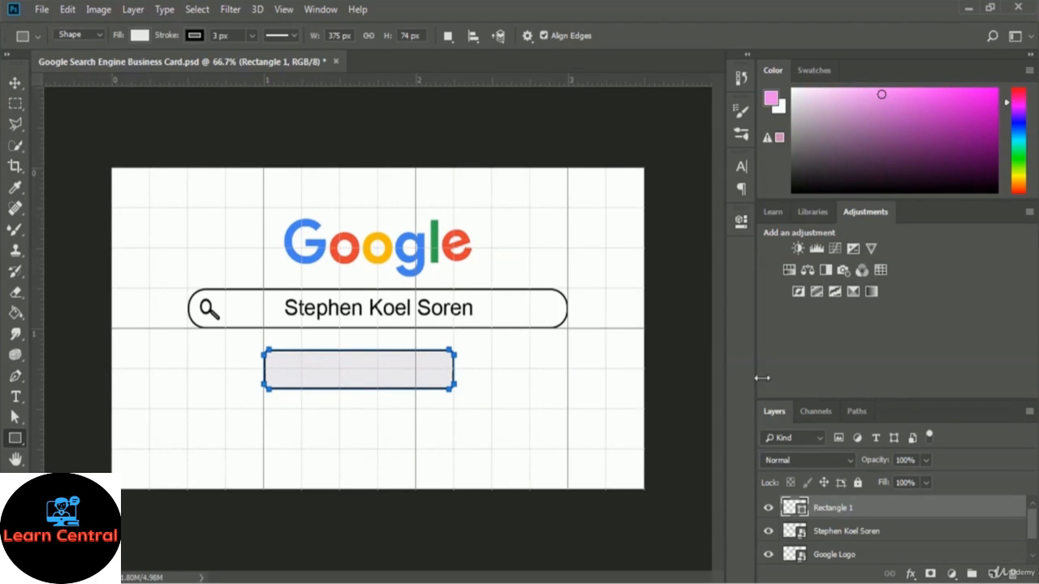
# Rename the Rectangle 1 layer to 'Search Button' and hide its path outline
pyautogui.doubleClick(843, 509)
pyautogui.write('Search Button')
pyautogui.press('Return')
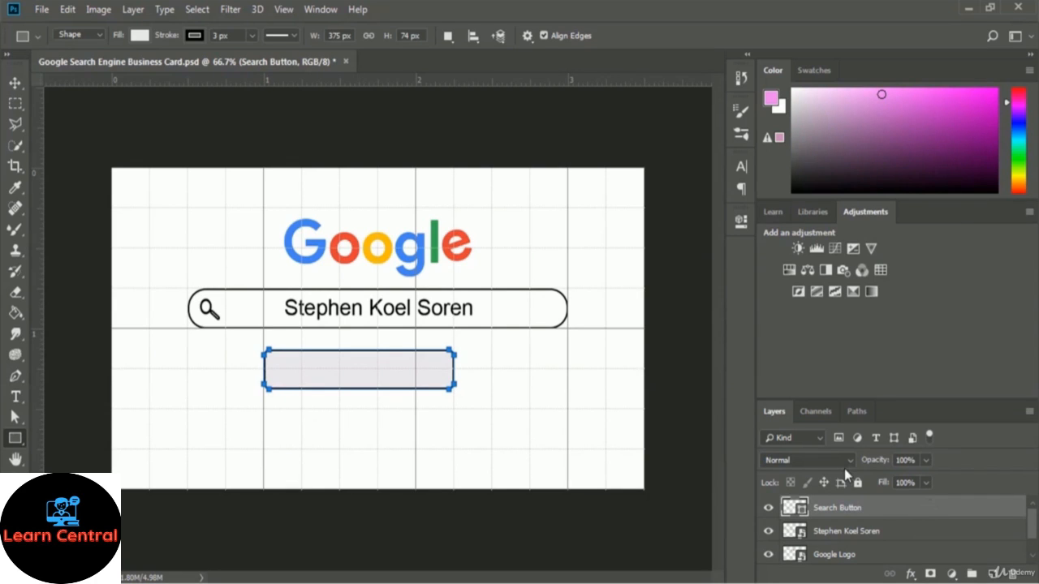
pyautogui.press('Return')
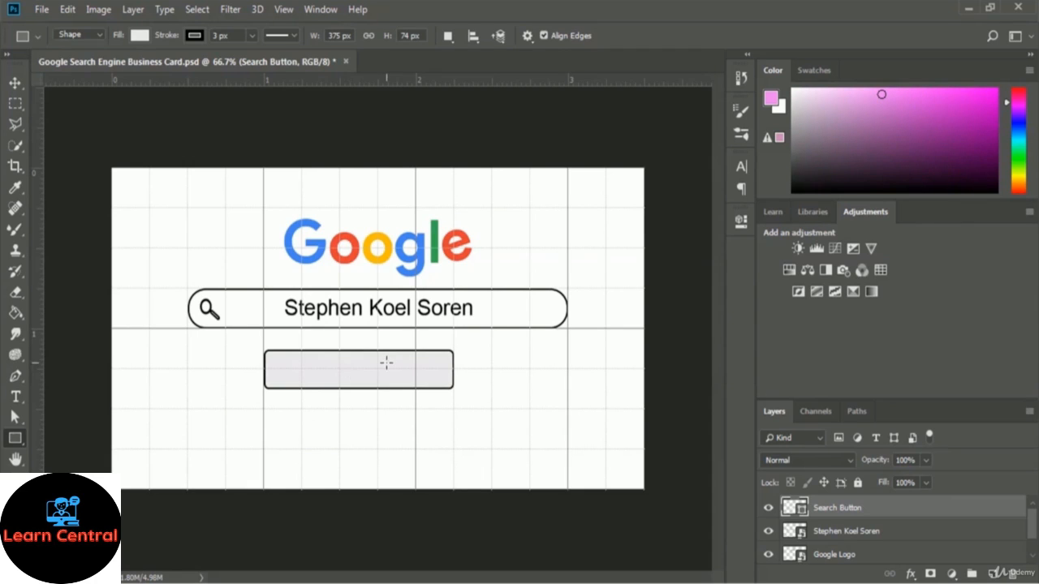
# Nudge the Search Button about 0.12 in right to centre it under the search bar
pyautogui.click(15, 84)
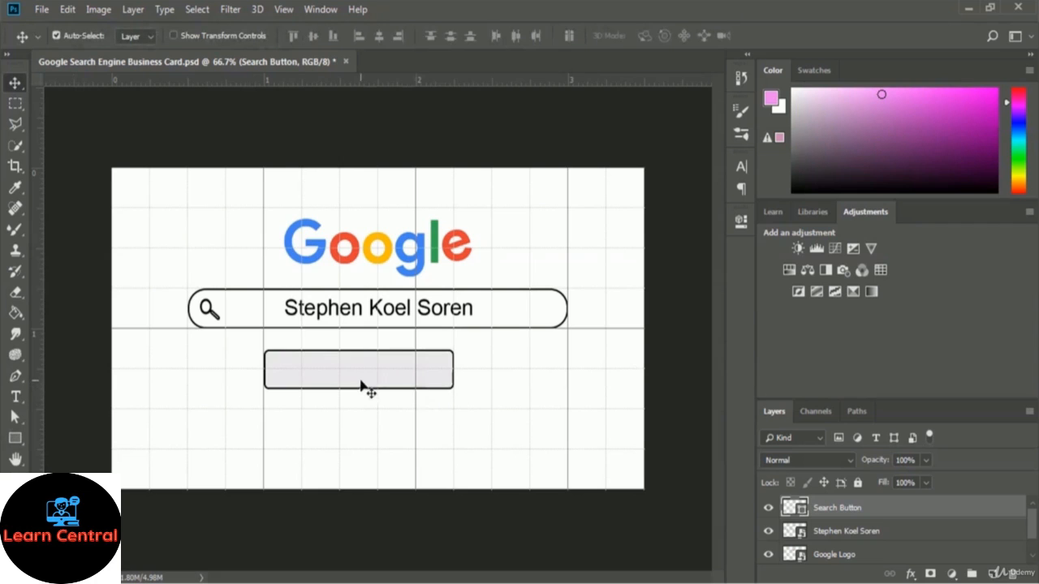
pyautogui.moveTo(316, 371); pyautogui.dragTo(323, 371)
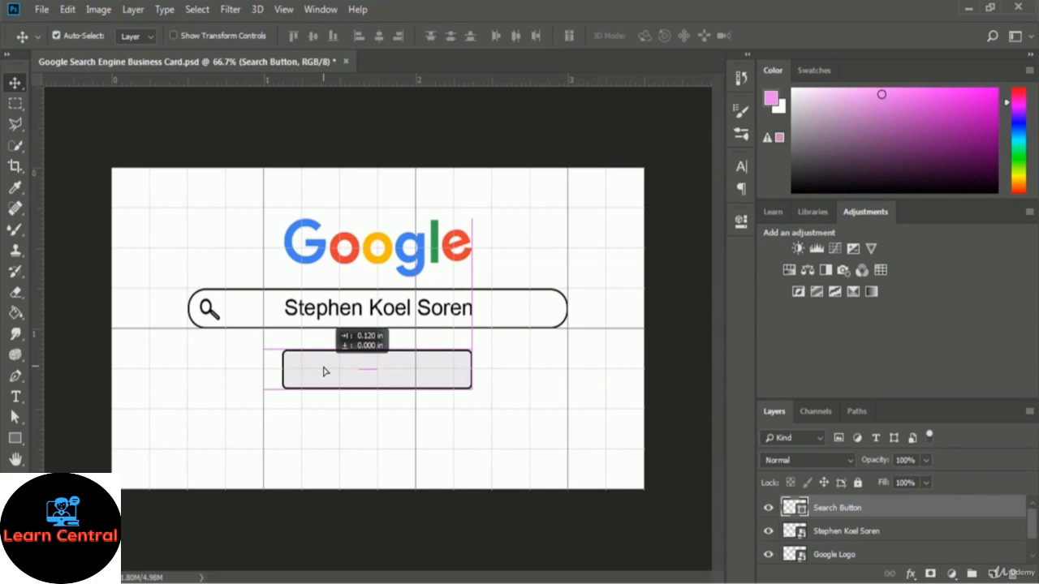
pyautogui.moveTo(323, 371); pyautogui.dragTo(323, 372)
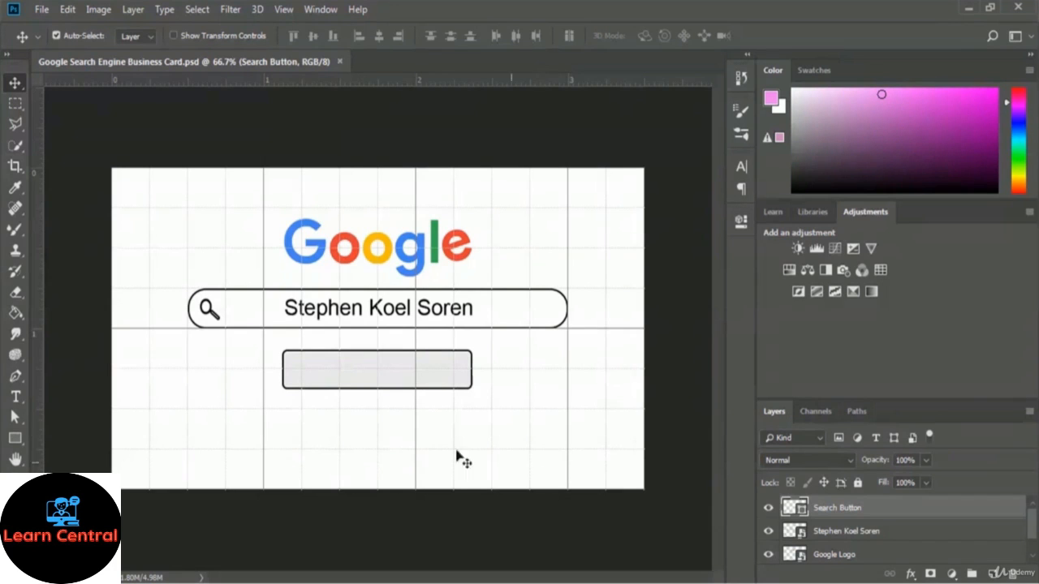
pyautogui.click(16, 396)
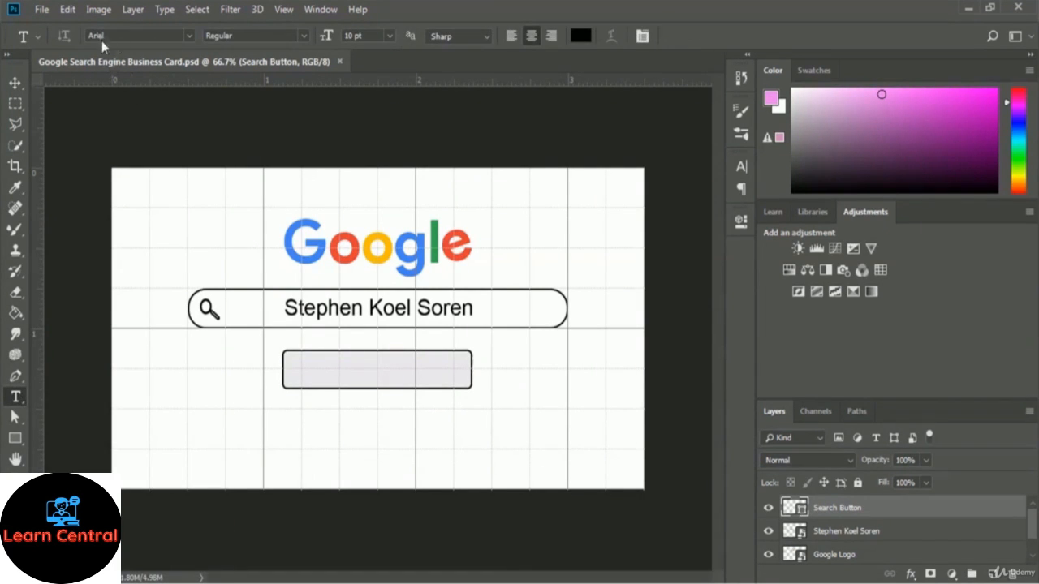
# Type the label 'Google Search' on a new text layer inside the gray button
pyautogui.click(376, 370)
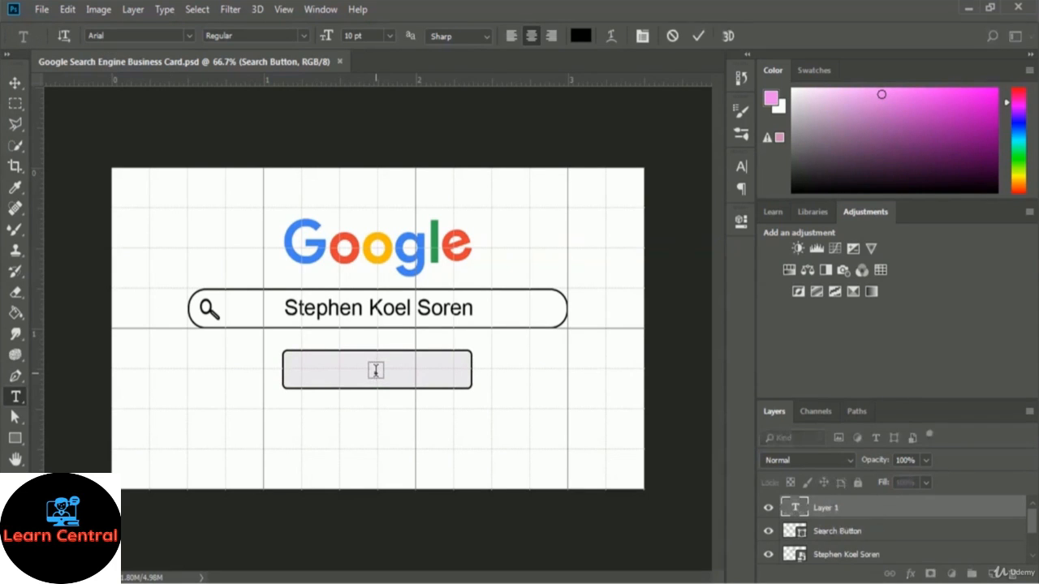
pyautogui.write('Goog')
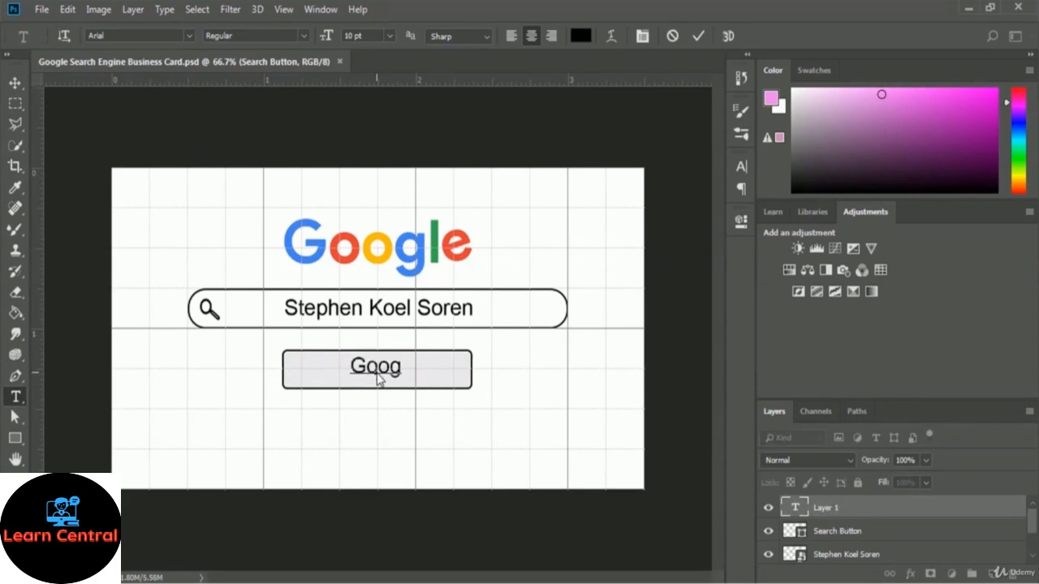
pyautogui.write('le Search')
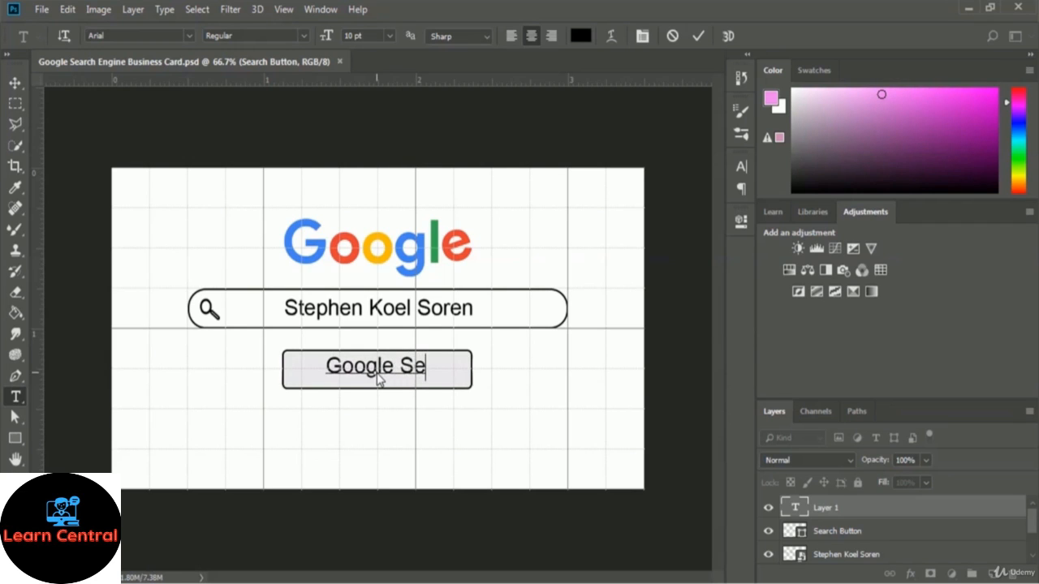